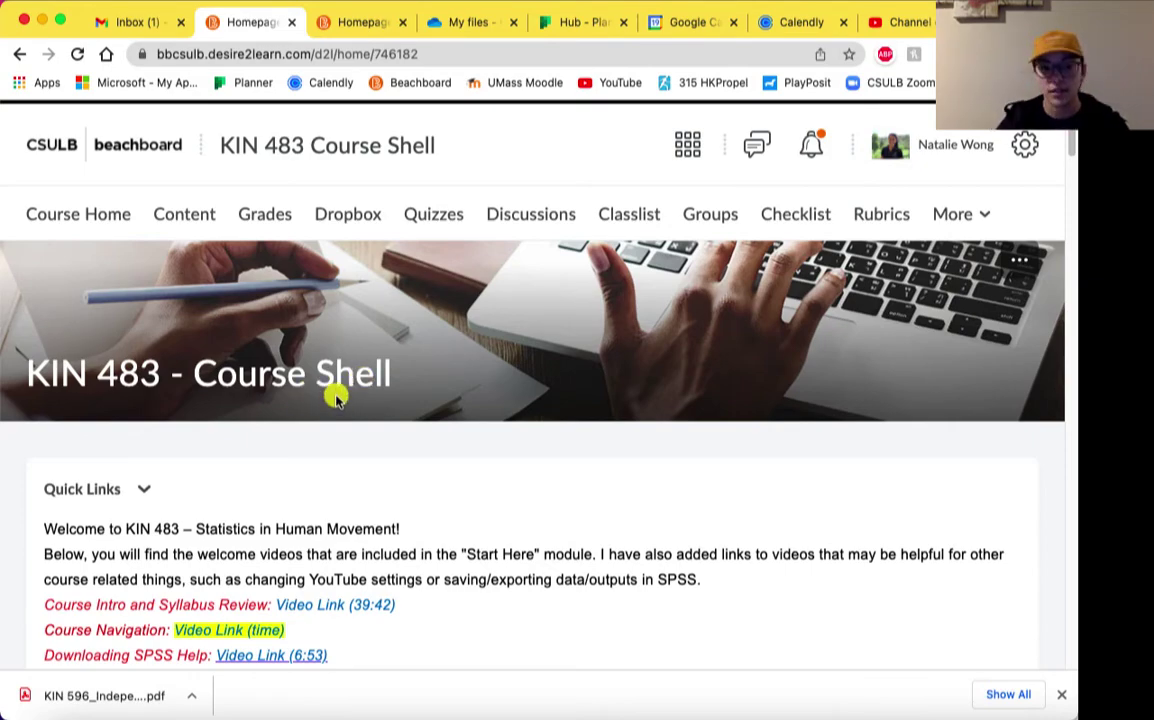
Collapse the Getting Started Steps! widget on the KIN 483 course home page.
scroll(336, 398, "down", 5)
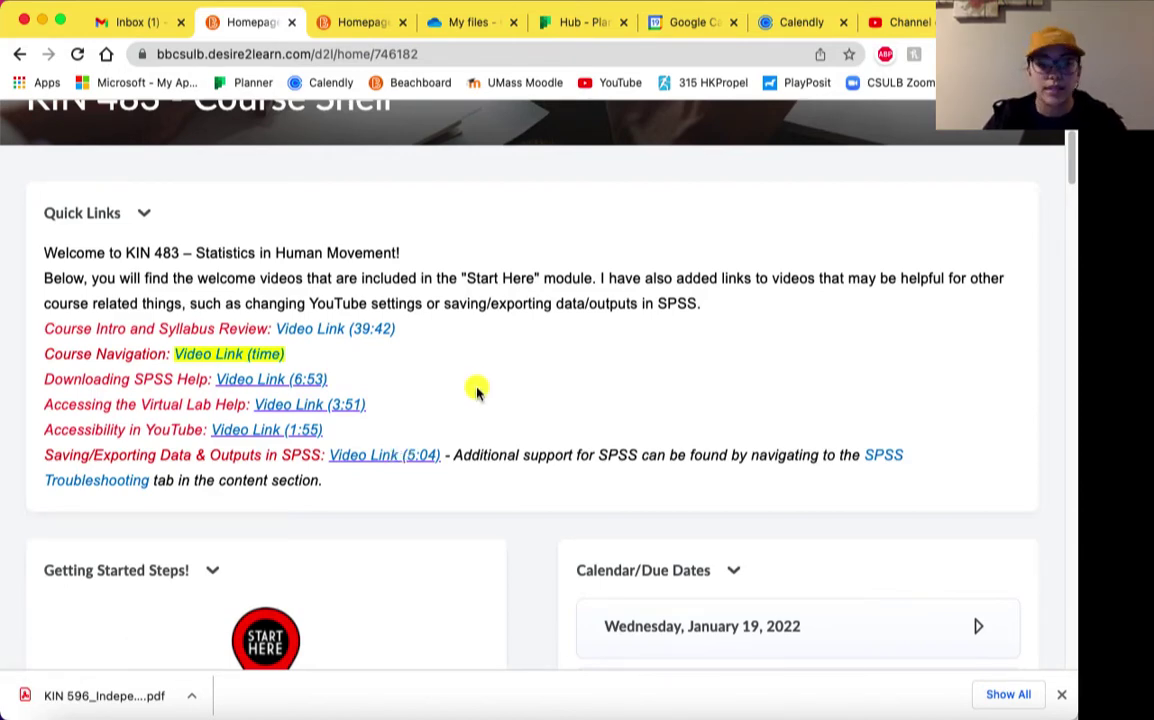
scroll(480, 392, "down", 5)
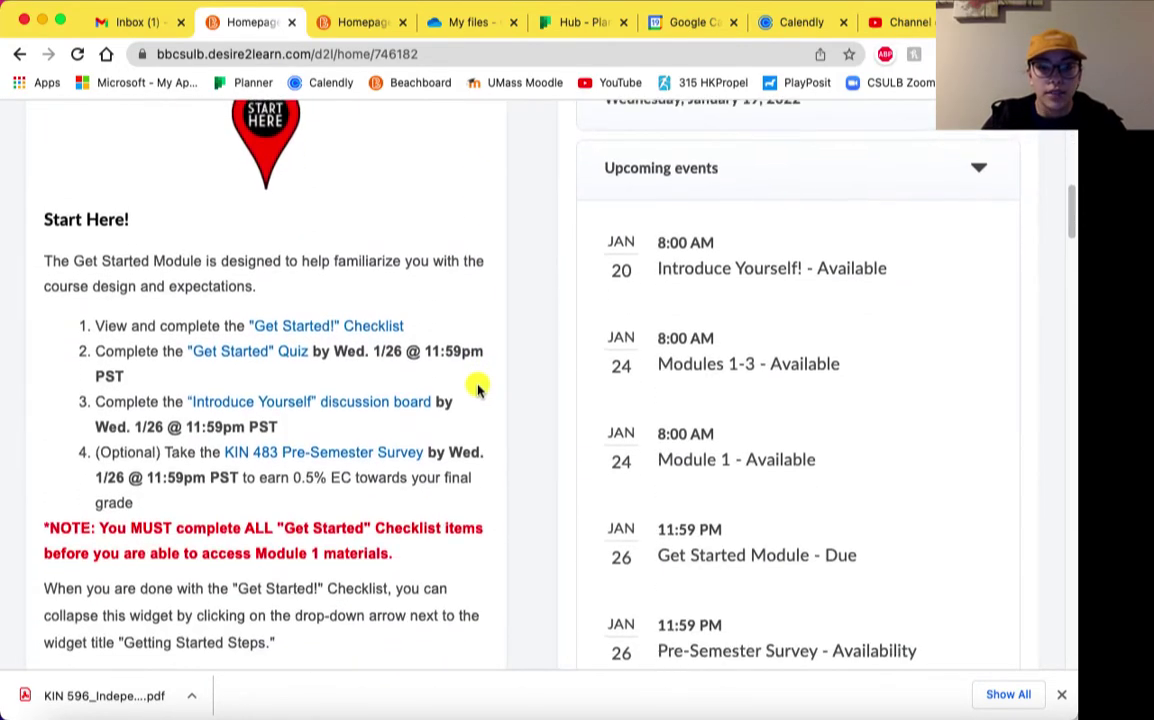
scroll(478, 390, "up", 1)
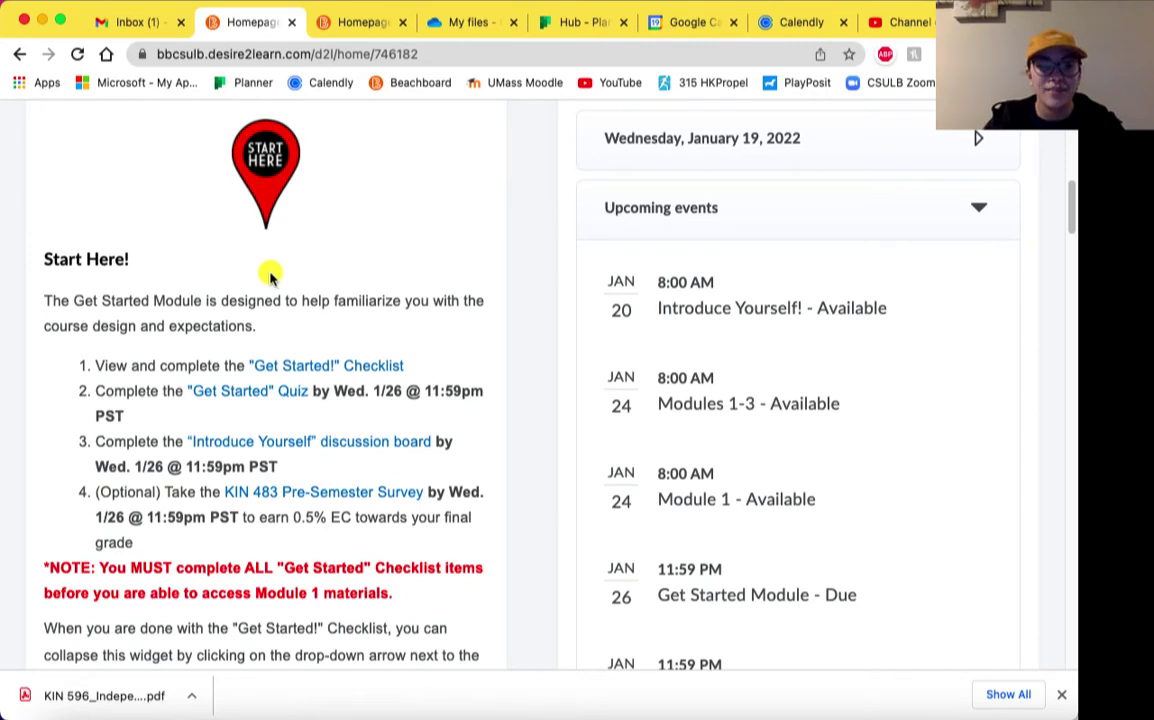
scroll(270, 278, "up", 3)
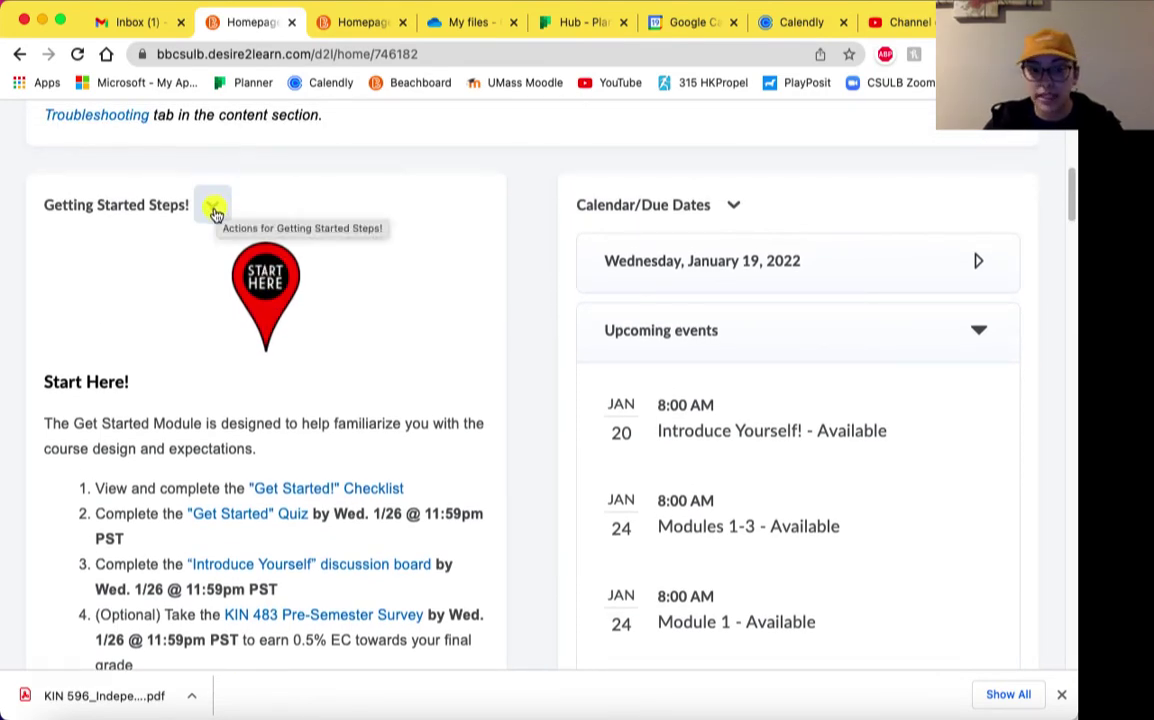
left_click(214, 210)
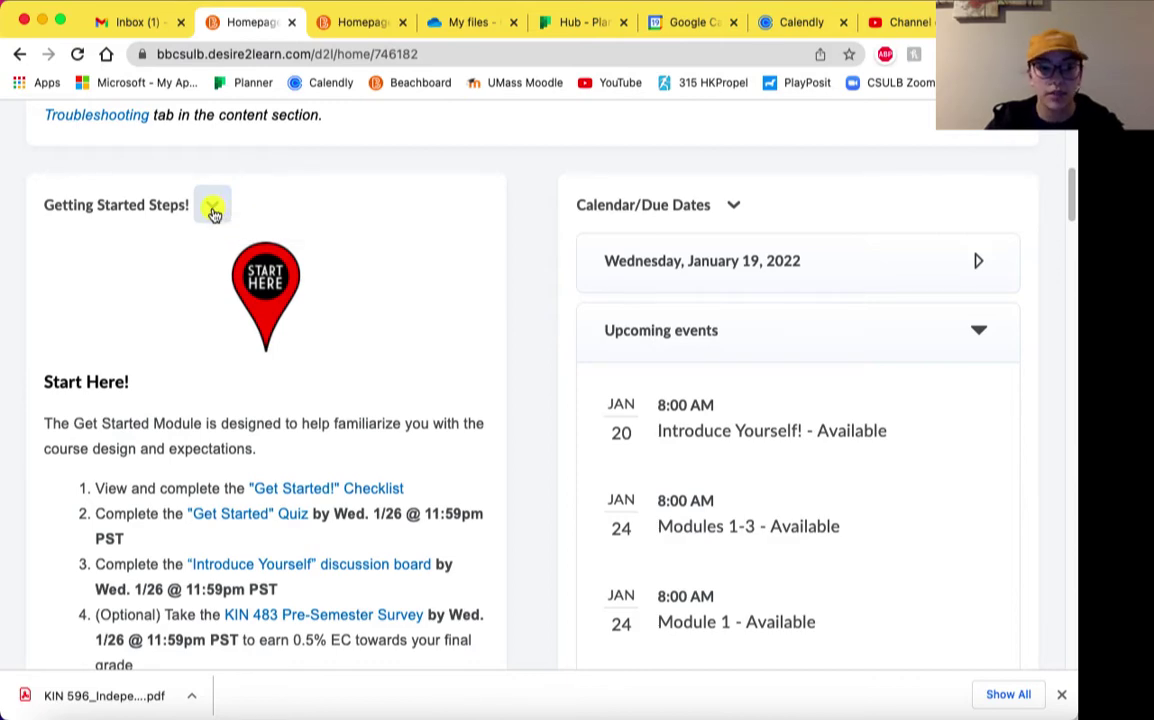
key("Up")
key("Return")
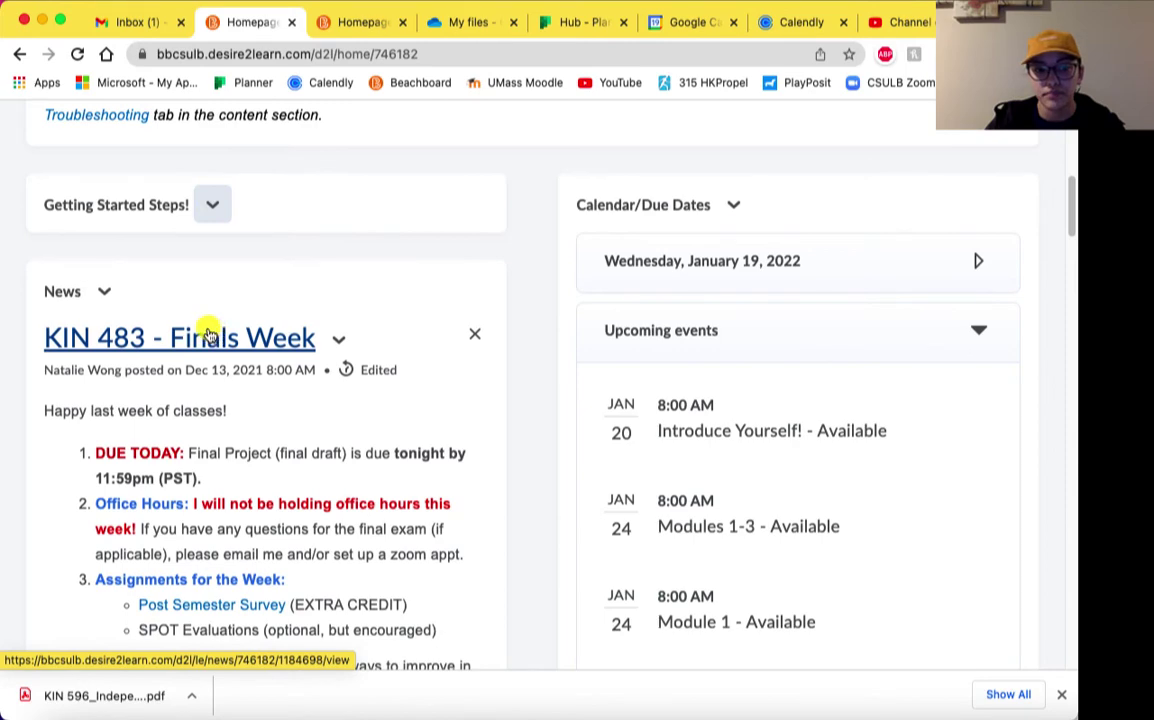
Review the News announcements and the upcoming events in the Calendar/Due Dates widget.
key("Tab")
key("Tab")
key("Tab")
key("Tab")
key("Tab")
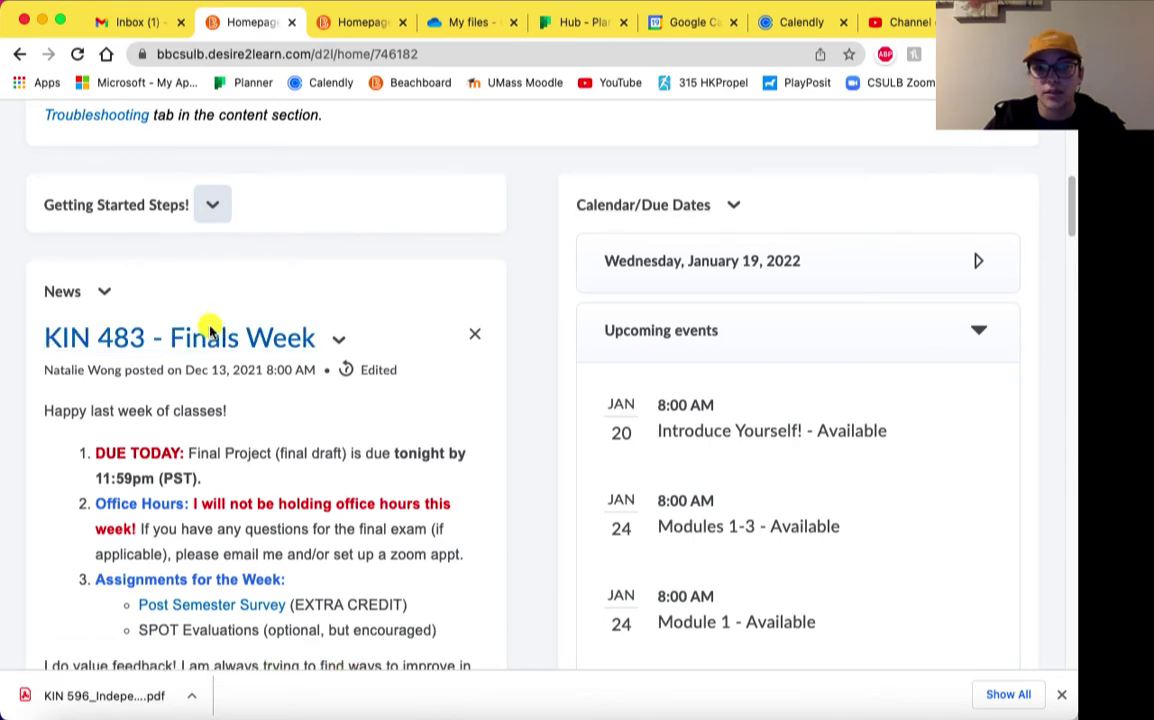
key("shift+Tab")
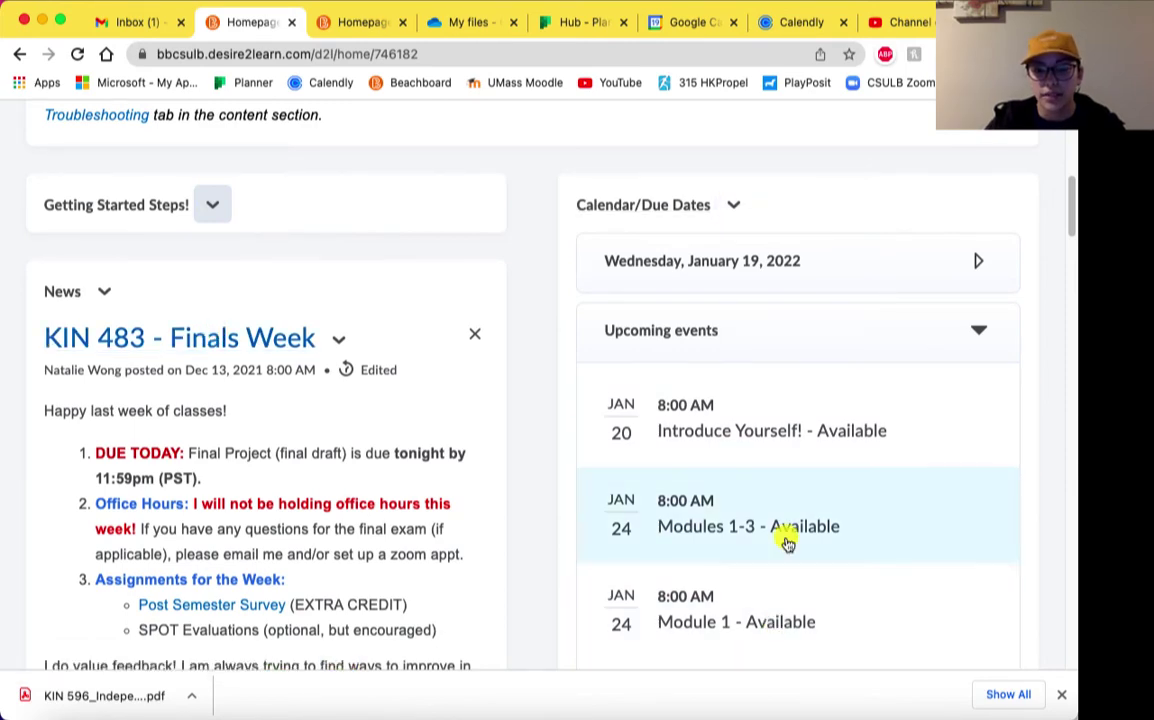
scroll(770, 237, "down", 1)
key("shift+Tab")
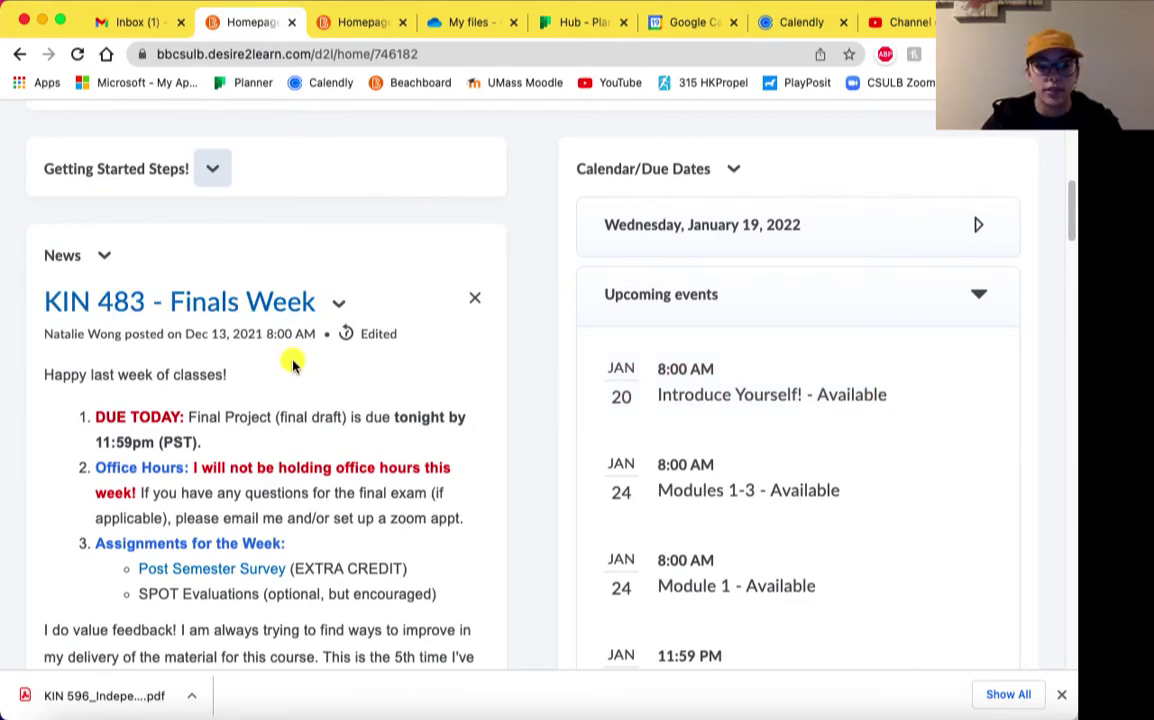
scroll(293, 365, "down", 2)
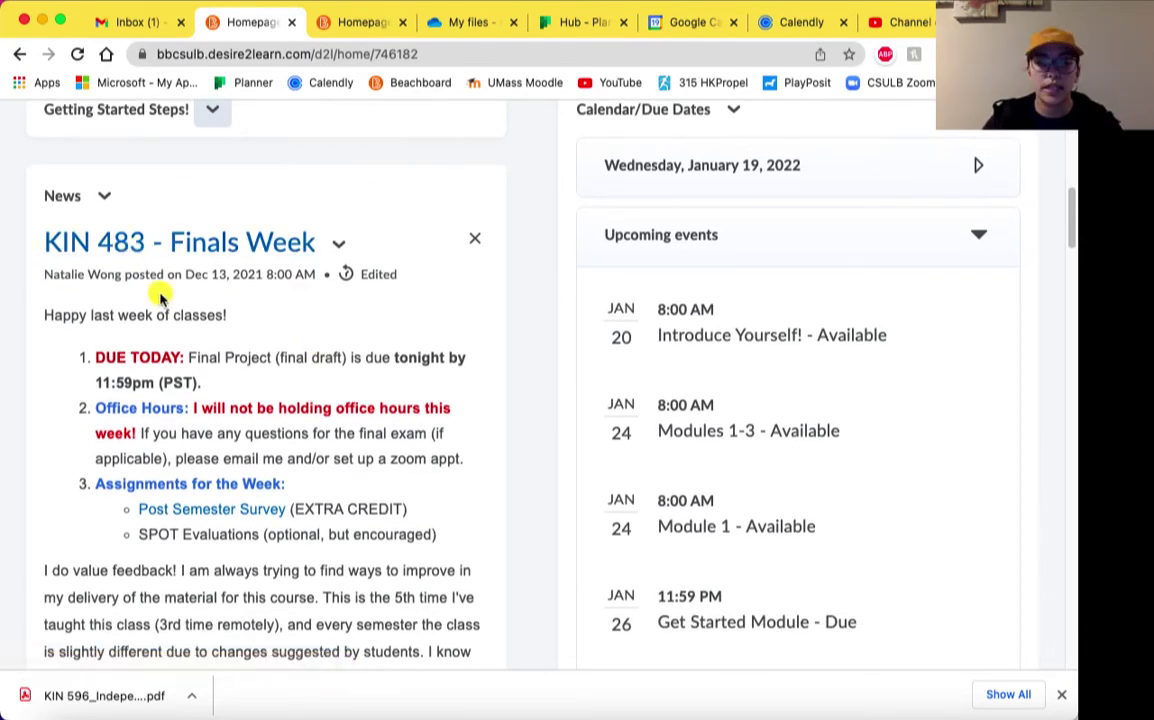
scroll(160, 296, "down", 1)
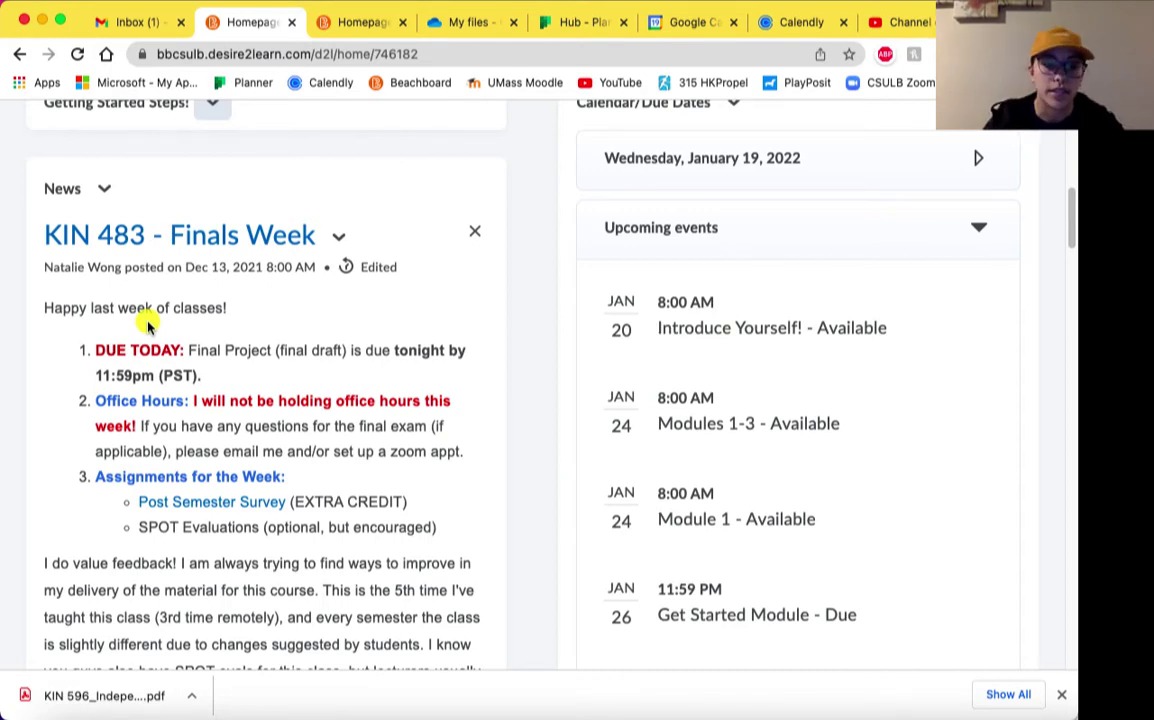
scroll(472, 311, "down", 10)
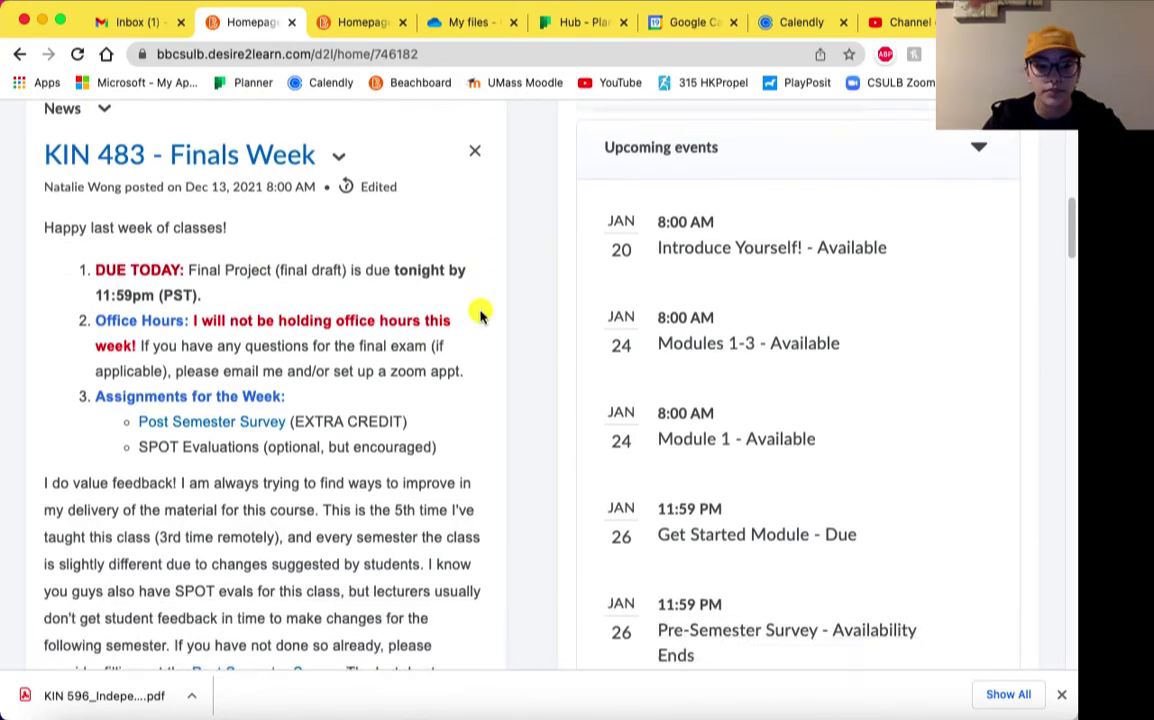
Examine the Instructor Contact information, including the email link and office hours, and read the Instructor Bio.
scroll(472, 311, "down", 10)
scroll(459, 306, "up", 5)
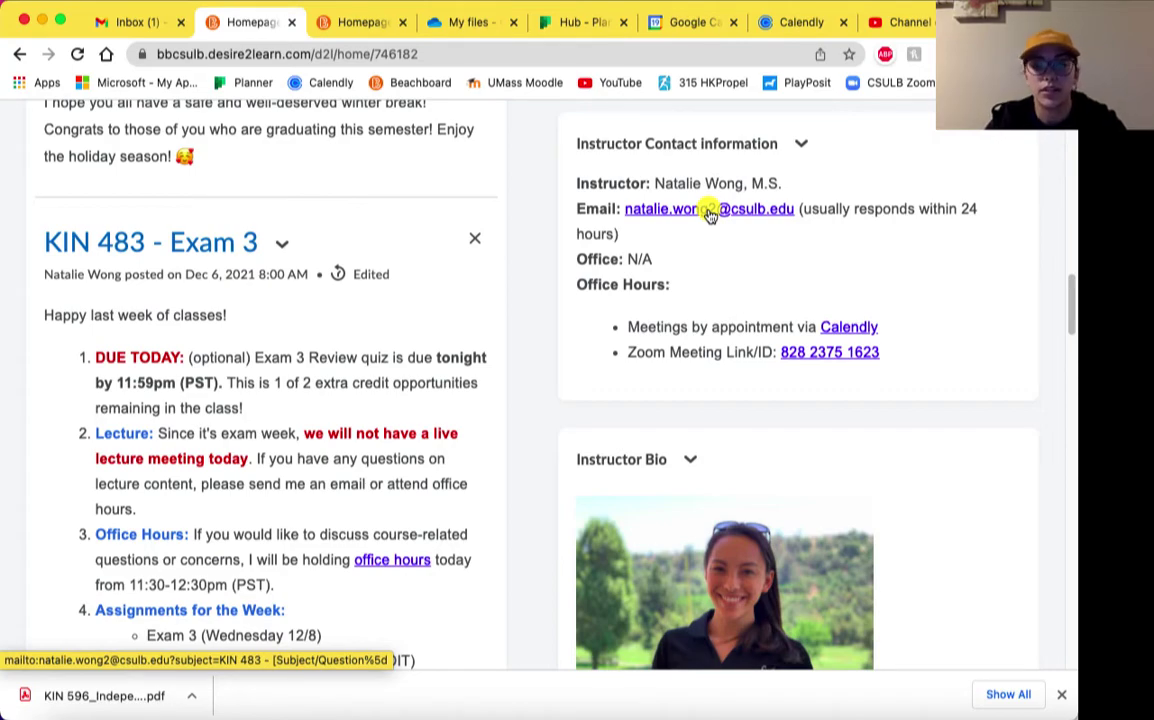
left_click(708, 212)
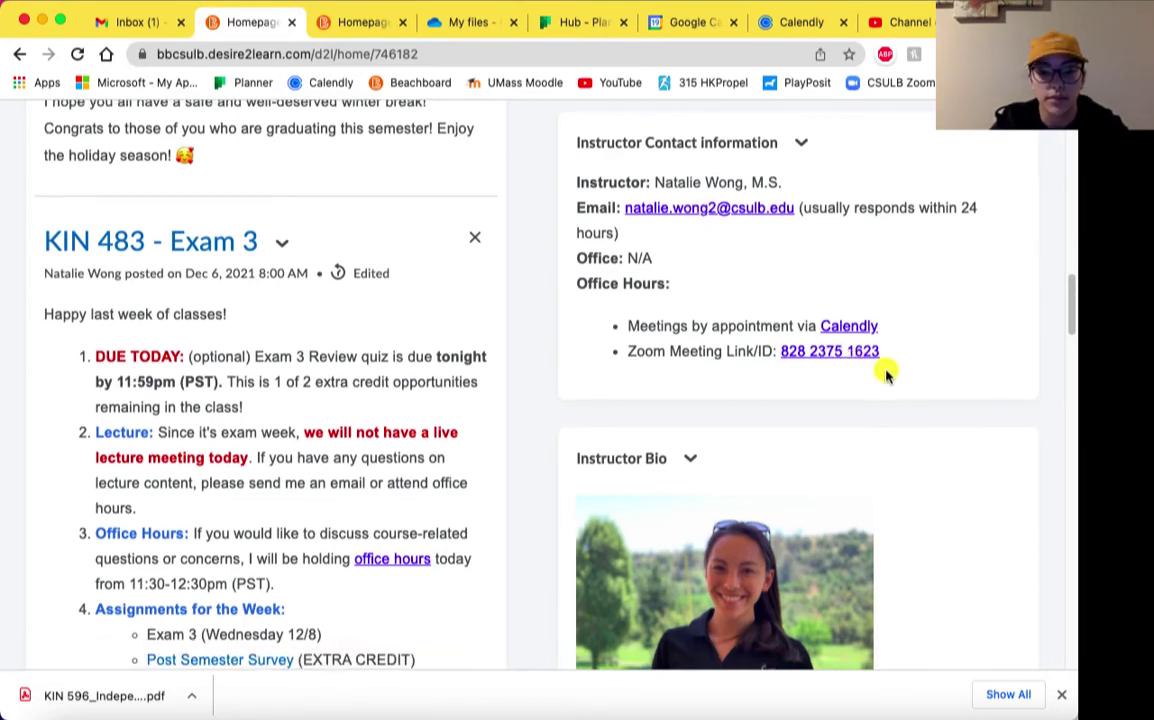
scroll(857, 368, "down", 4)
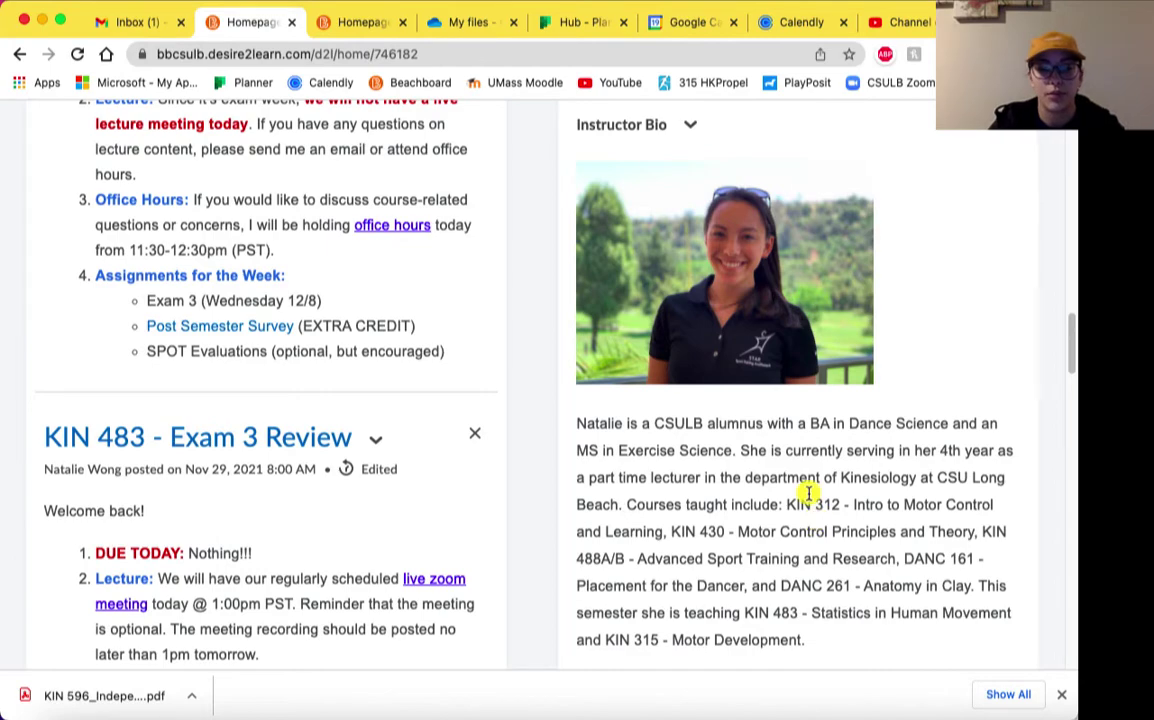
scroll(805, 507, "down", 1)
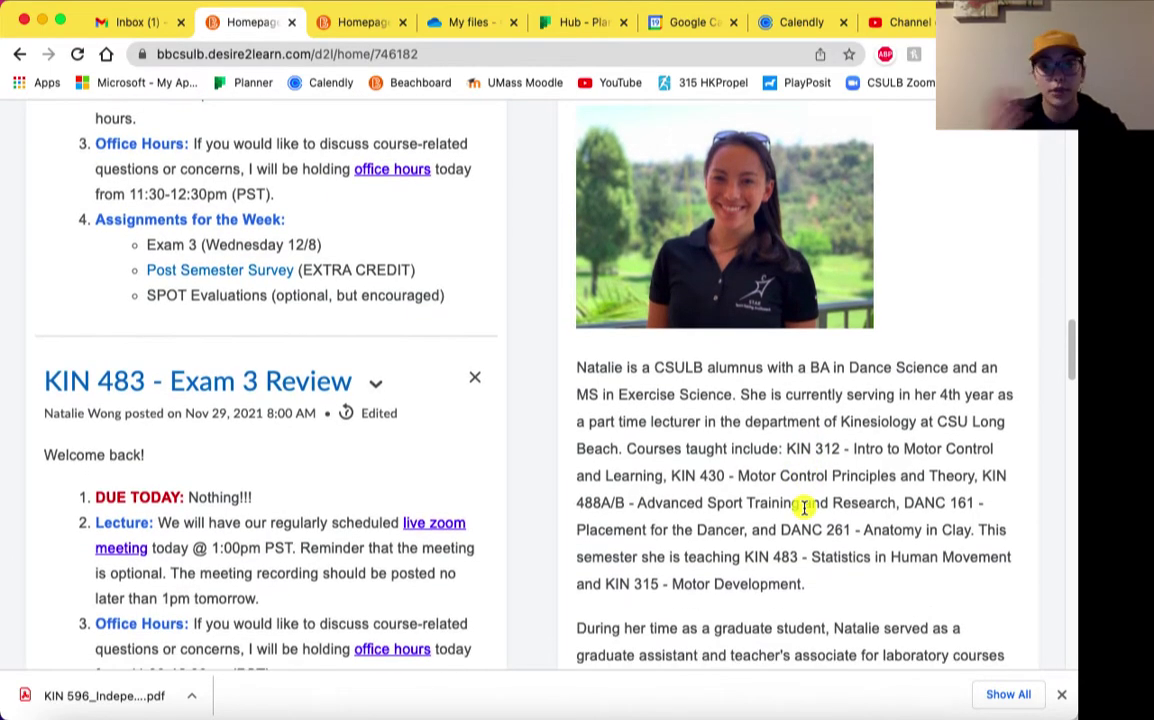
scroll(765, 474, "down", 3)
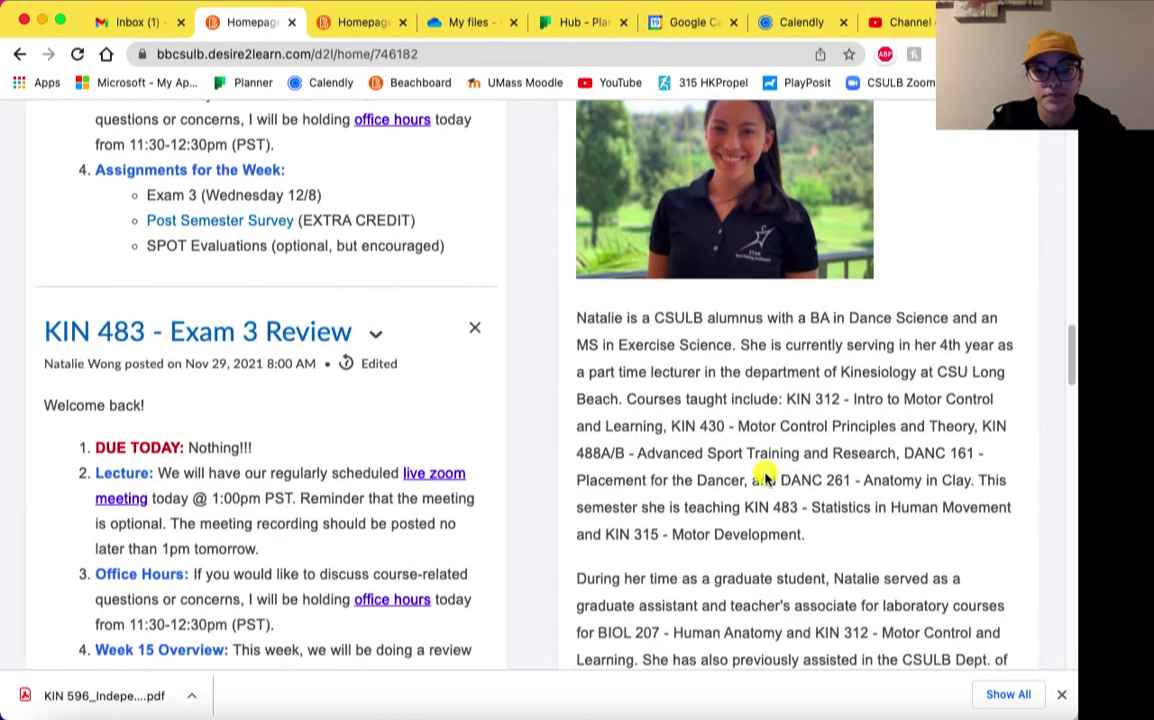
scroll(765, 474, "down", 15)
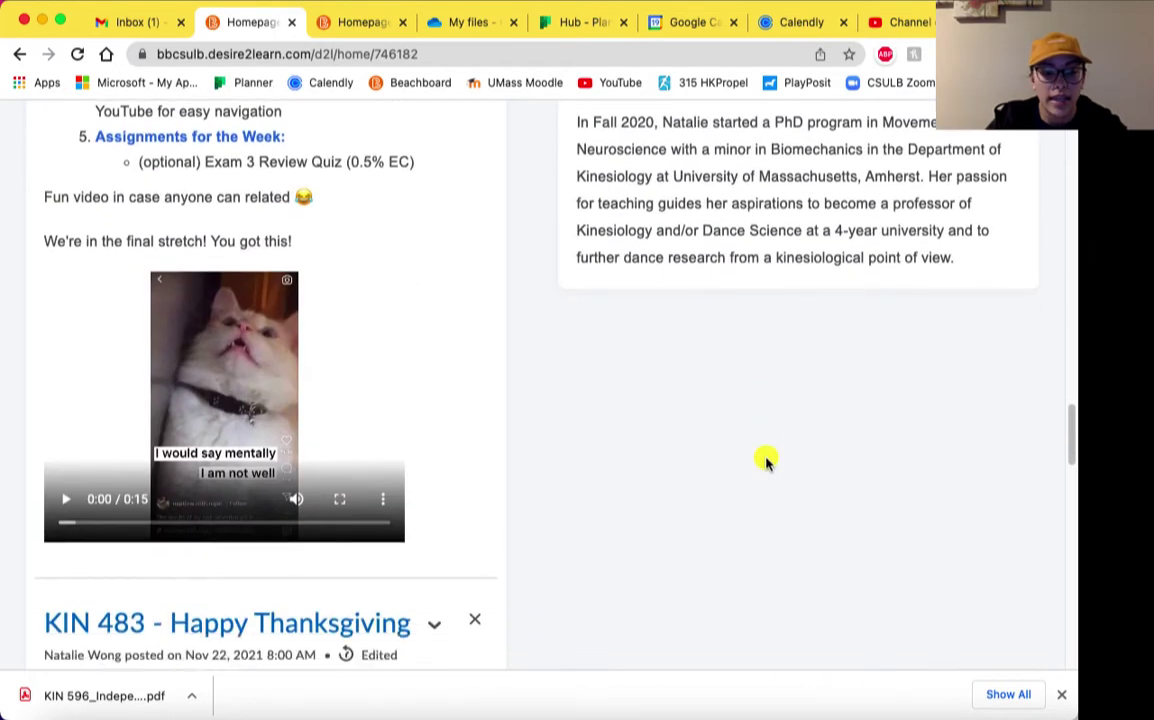
Look over the CSULB Student Resources links and the Accessibility Statement near the end of the course home page.
scroll(765, 460, "down", 14)
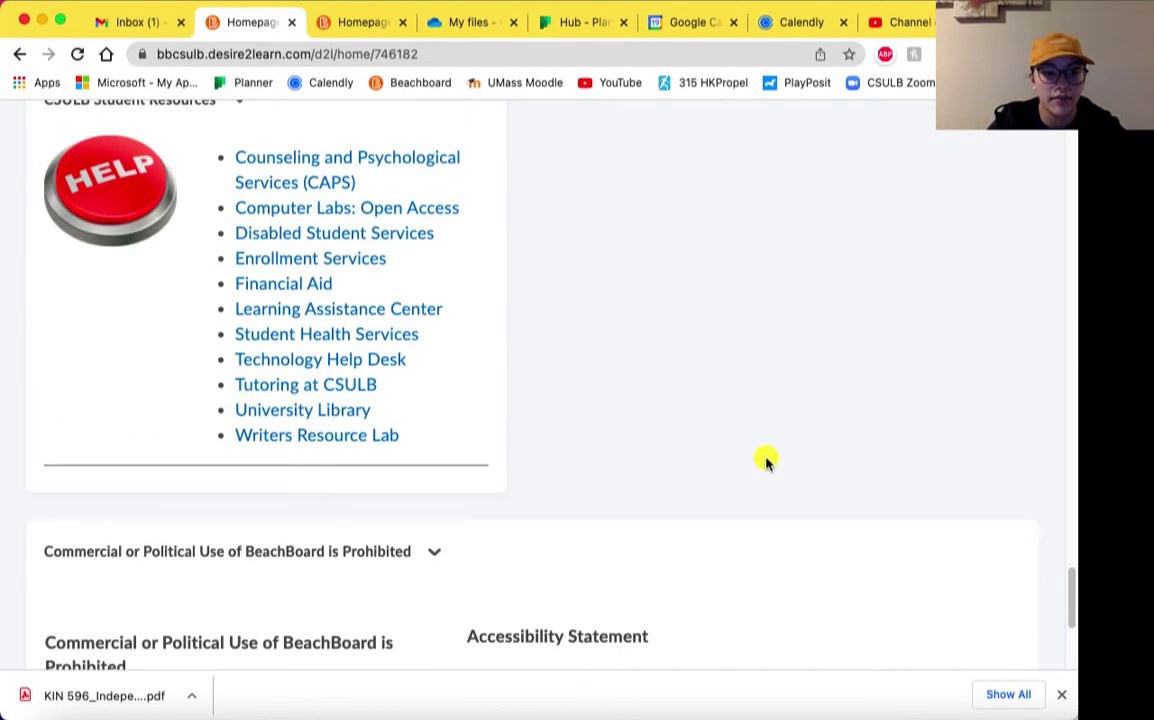
scroll(90, 260, "up", 1)
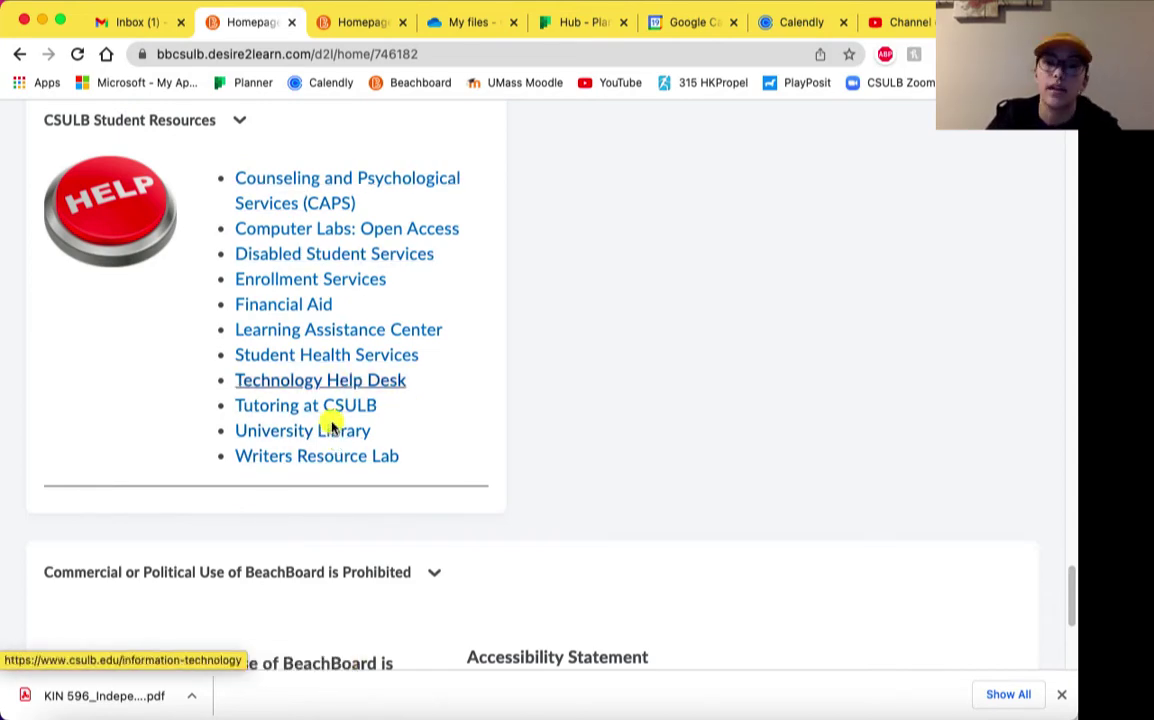
scroll(572, 358, "down", 2)
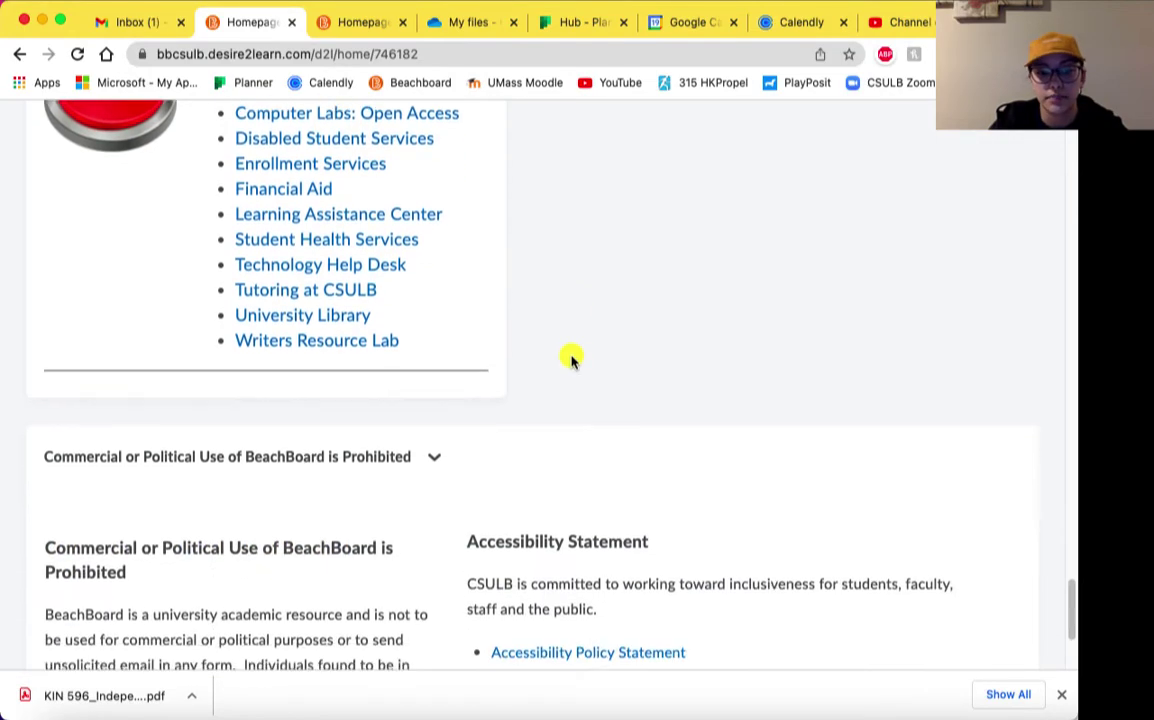
scroll(572, 358, "down", 4)
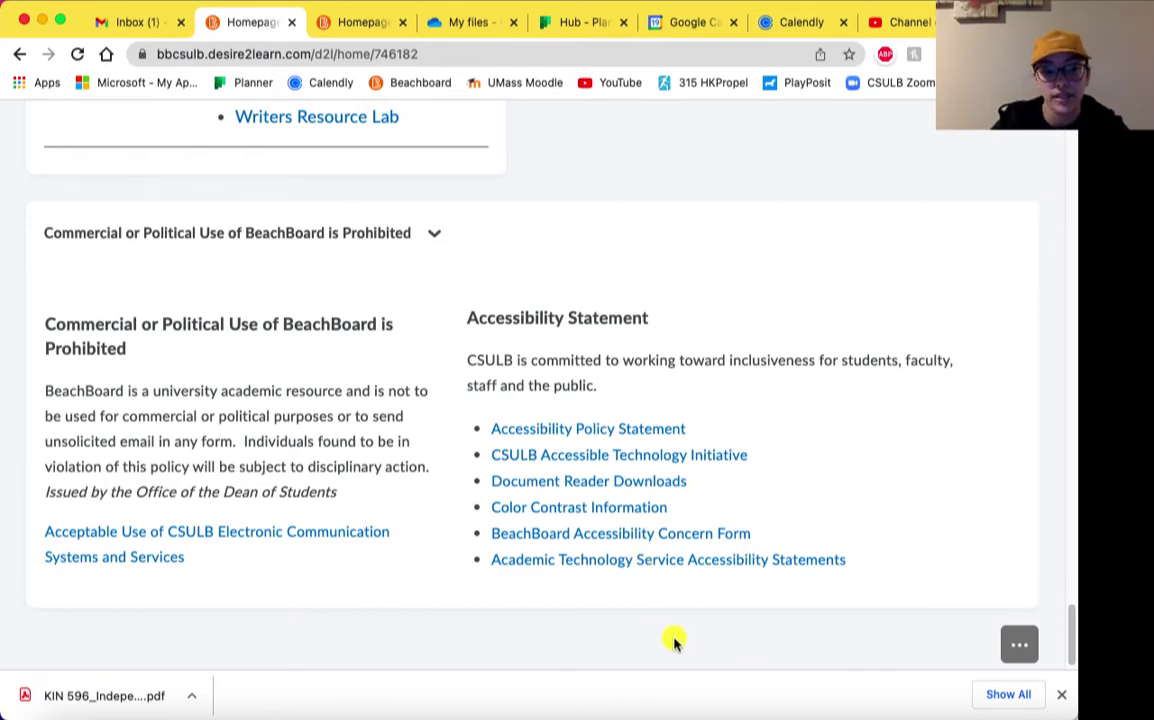
Dismiss the browser's downloads bar and open the course Content overview to view the syllabus link and embedded document.
scroll(670, 640, "up", 1)
scroll(670, 640, "up", 20)
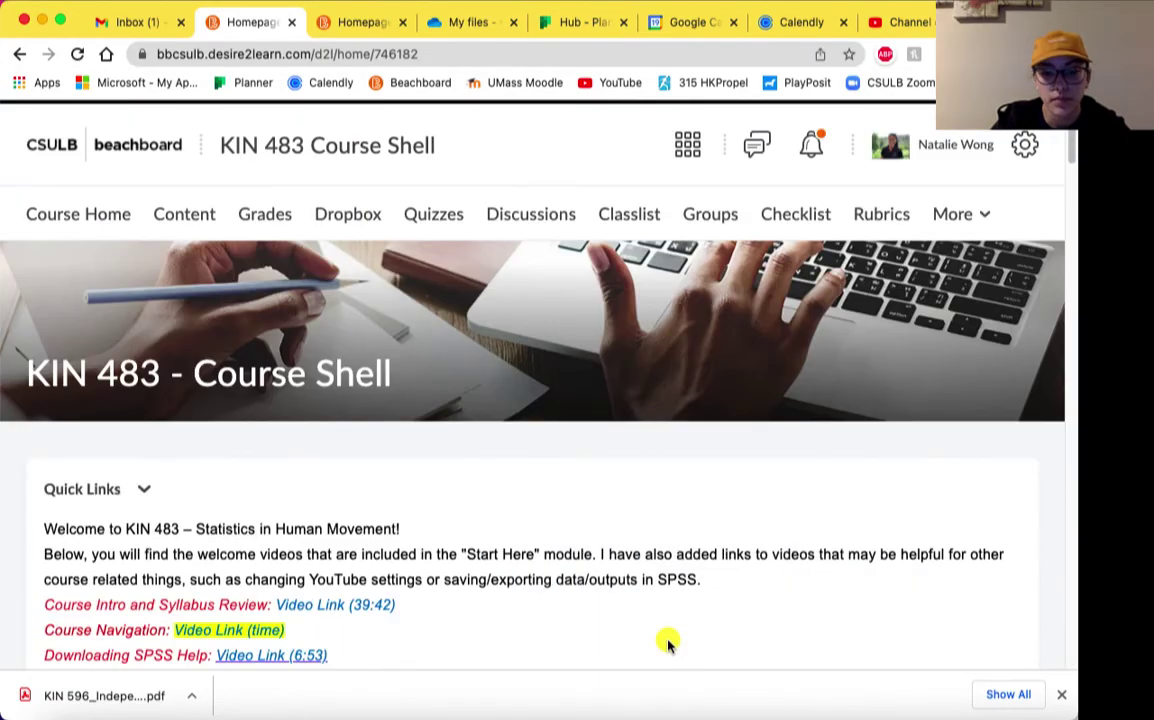
left_click(1061, 694)
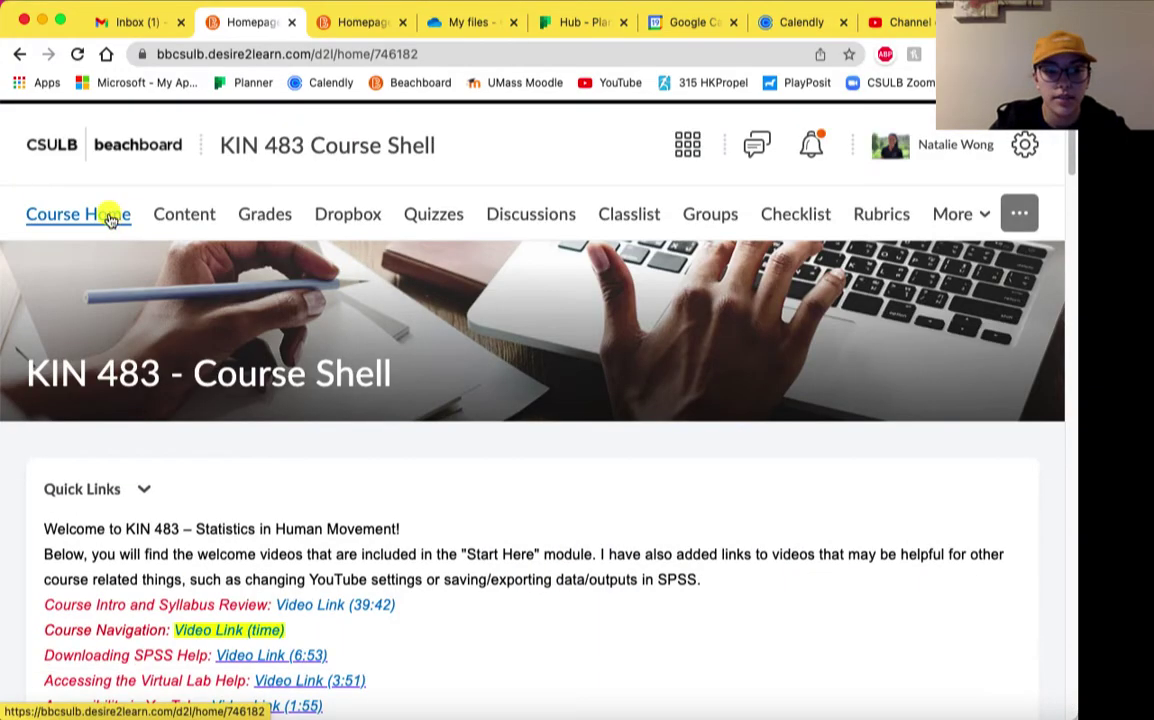
left_click(185, 221)
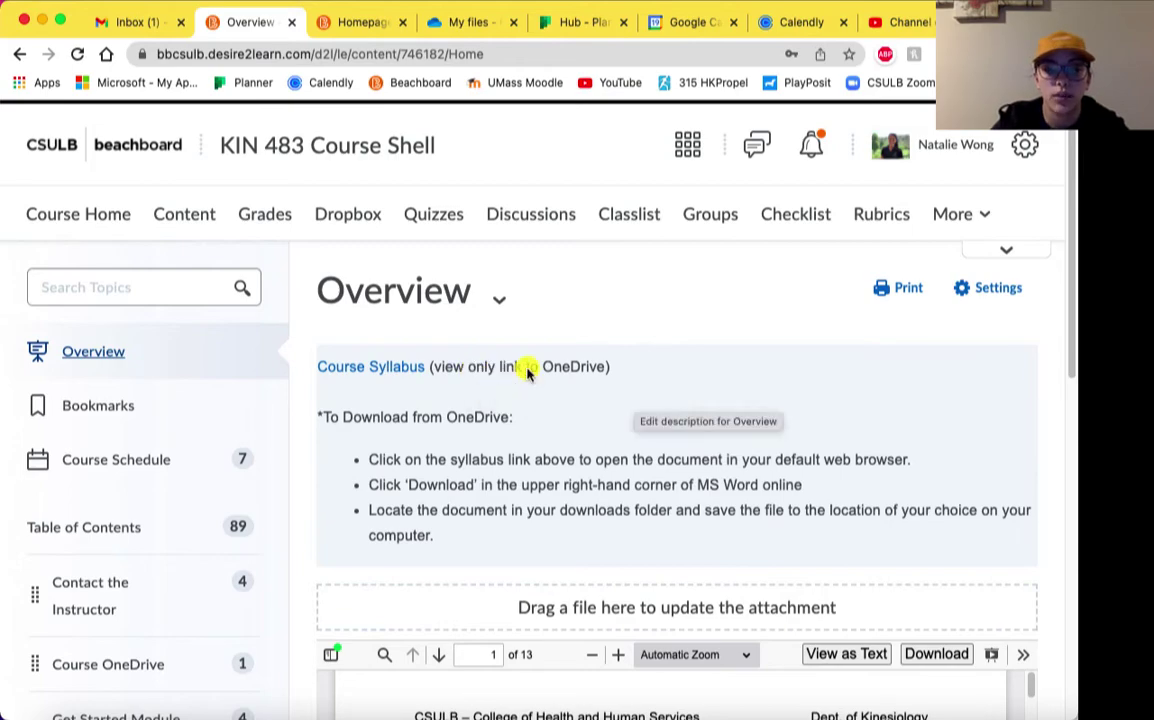
scroll(620, 345, "down", 1)
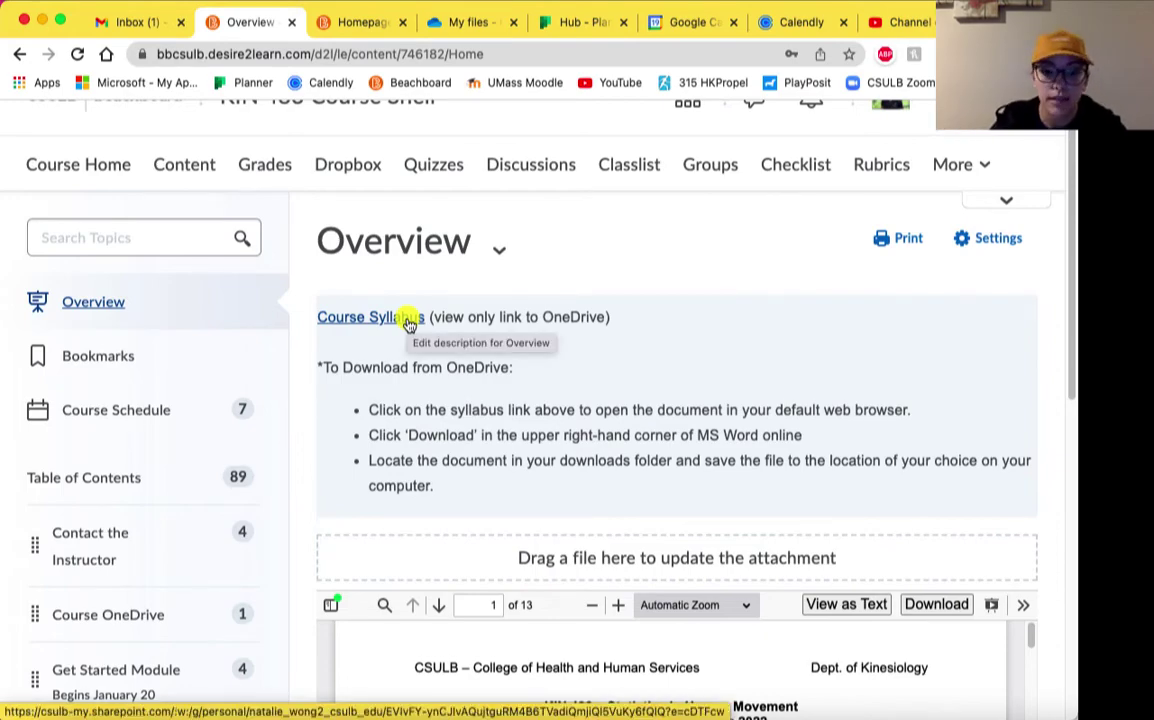
scroll(361, 330, "down", 5)
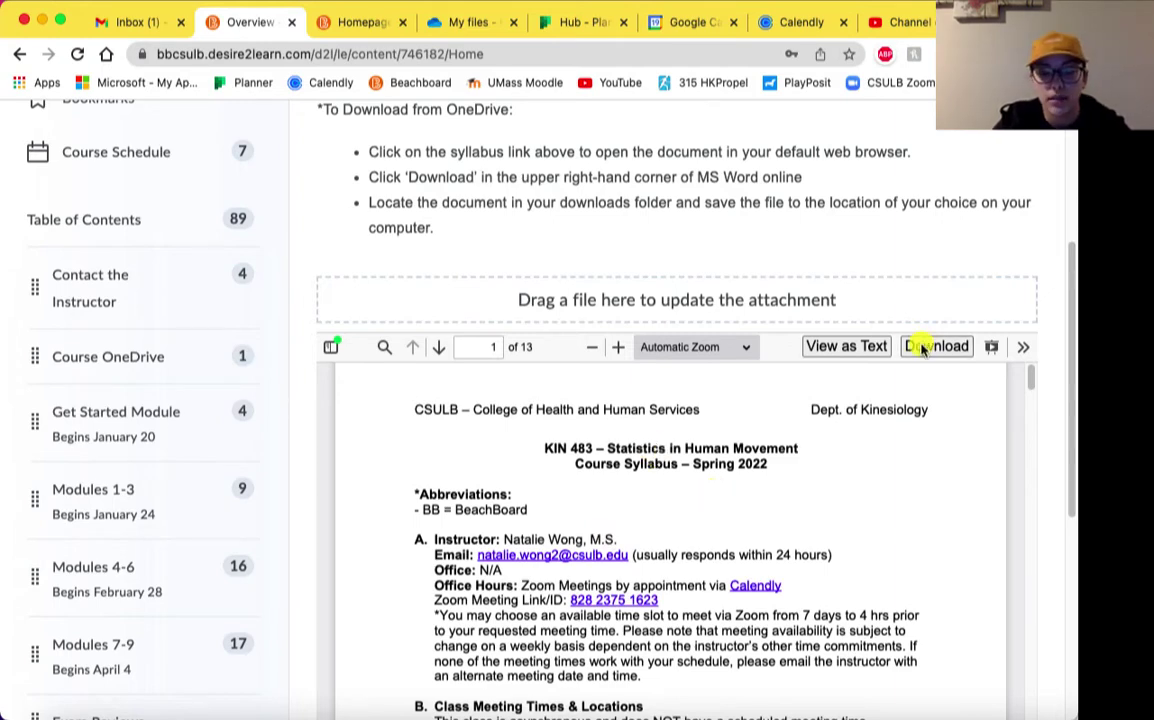
scroll(471, 265, "up", 3)
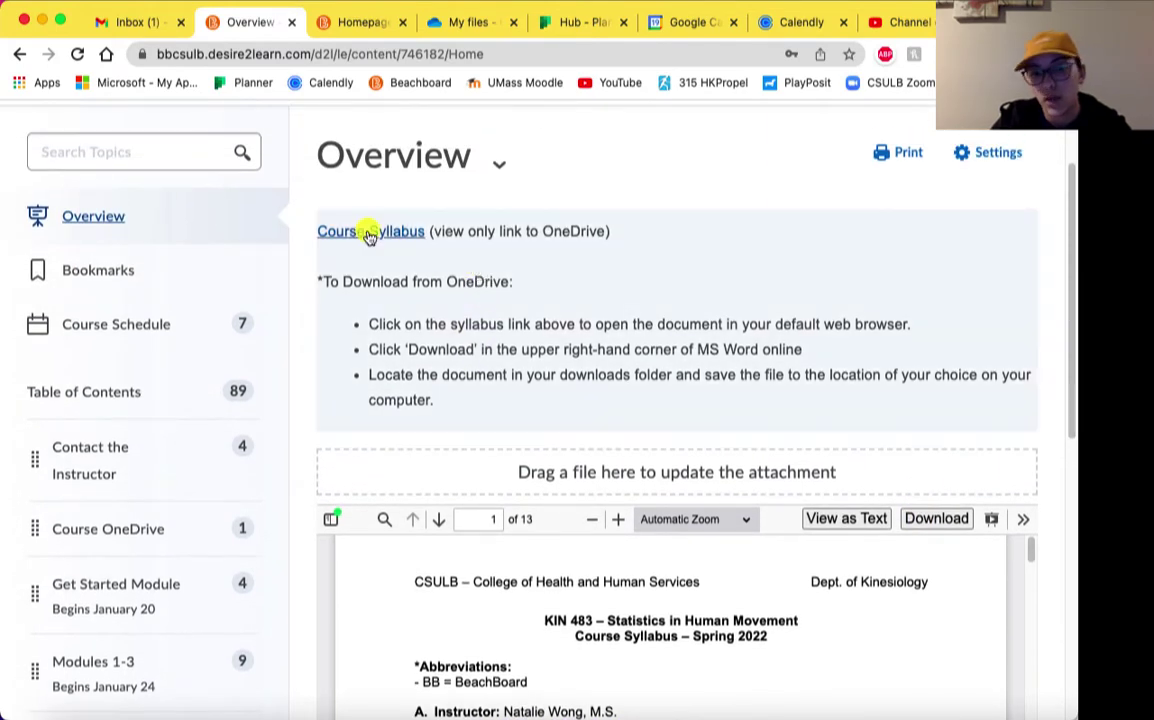
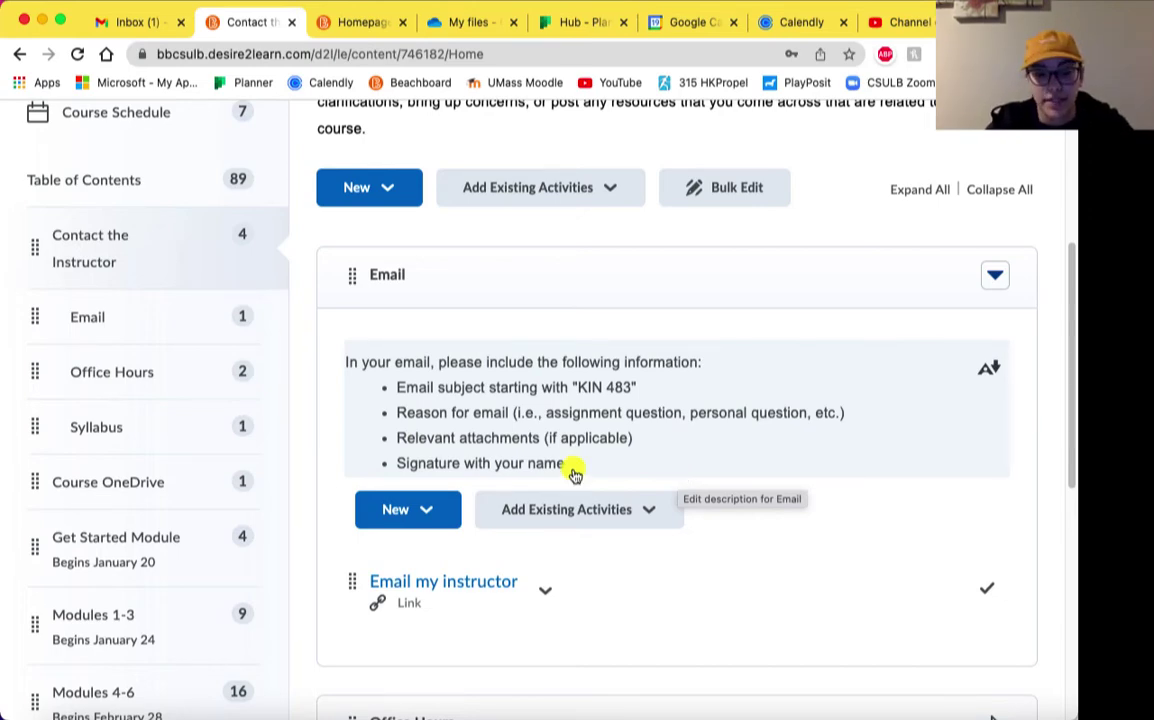
Collapse the Email section and expand the Office Hours section in the Contact the Instructor module.
left_click(597, 289)
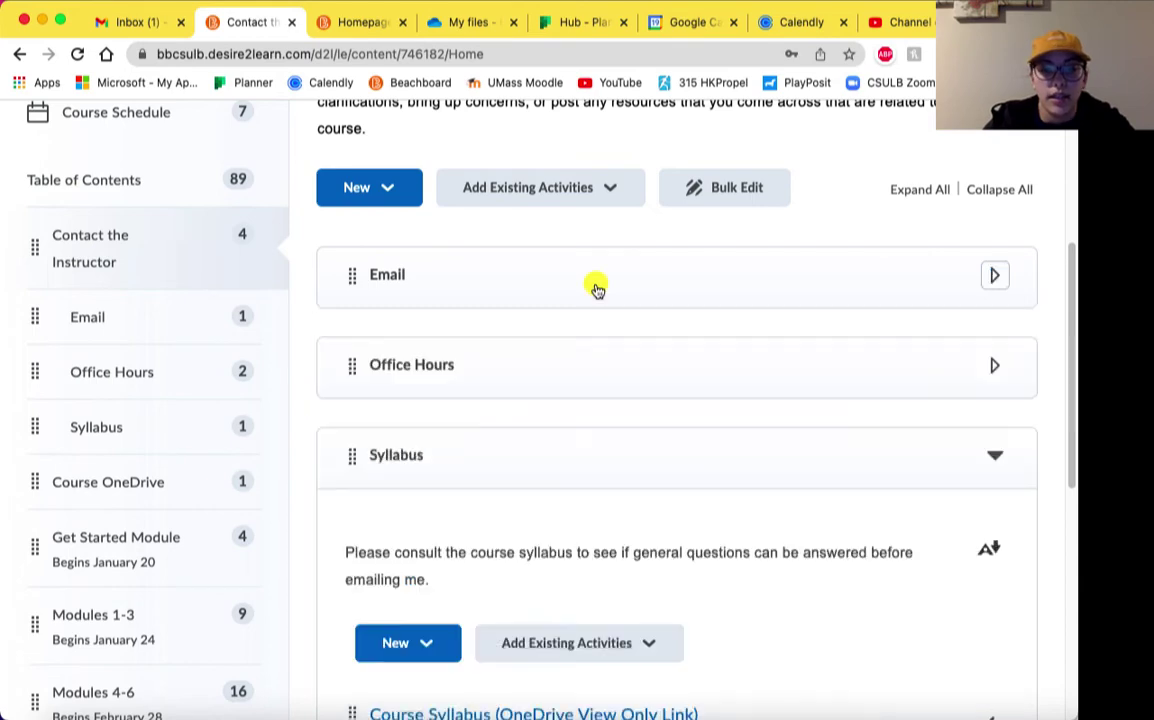
left_click(571, 388)
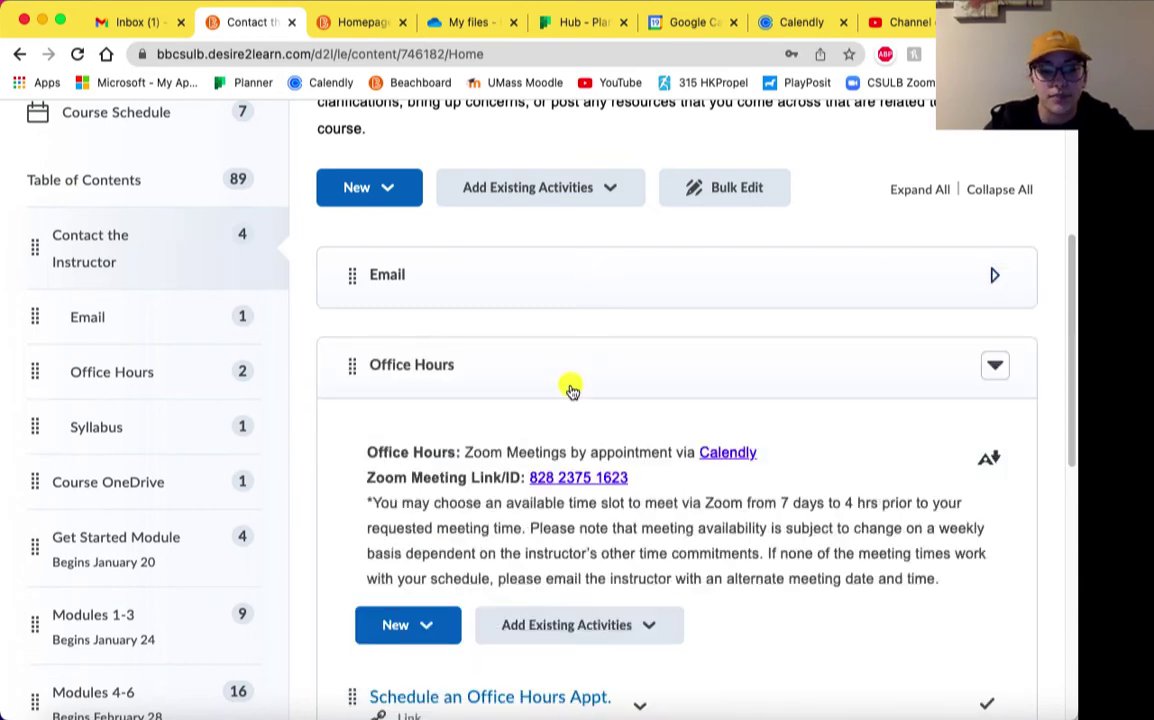
scroll(524, 392, "down", 2)
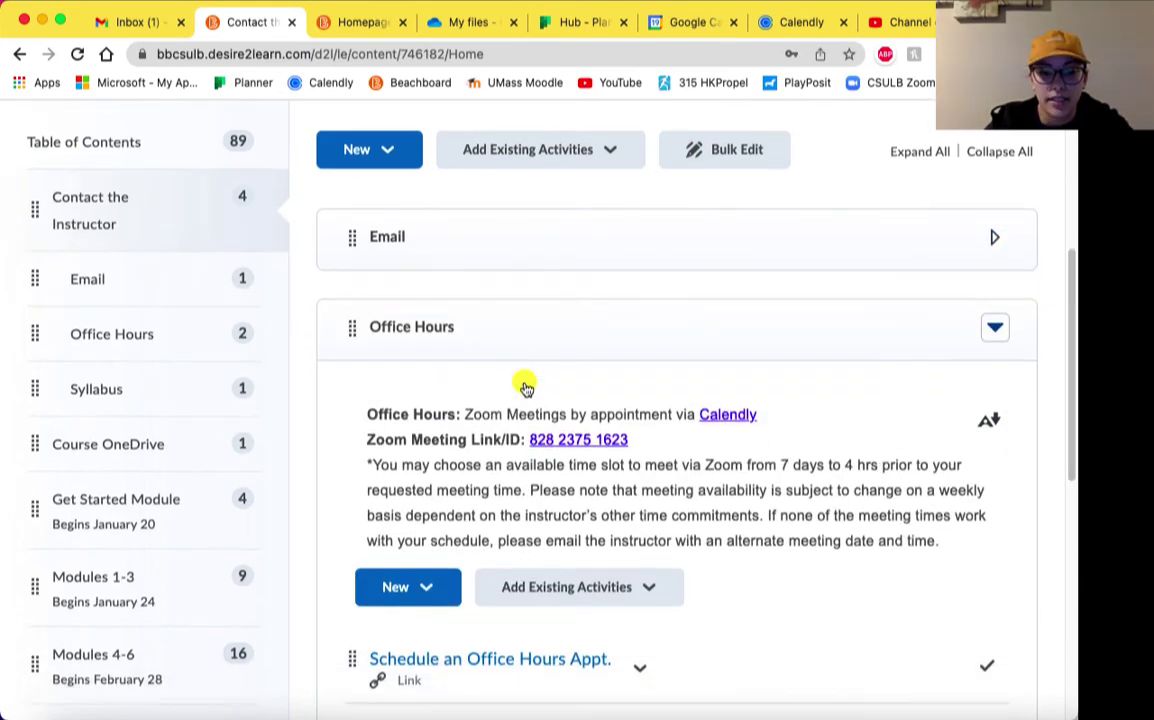
scroll(526, 388, "down", 2)
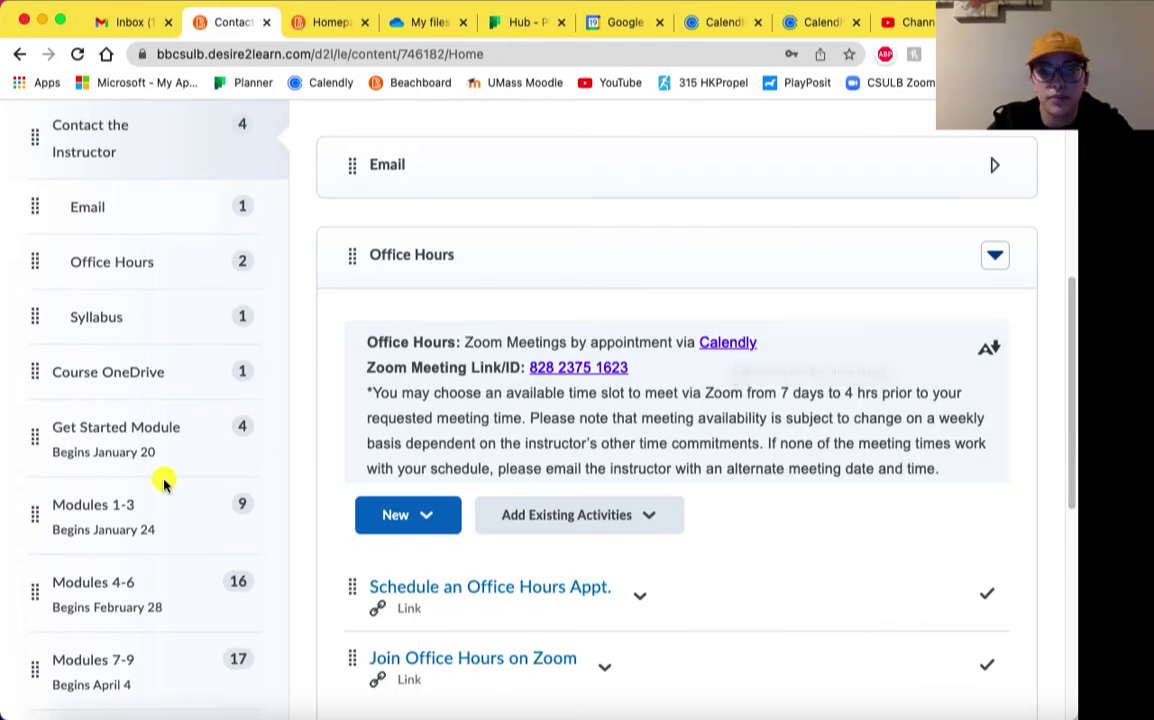
Switch to the Calendly office hours booking page and select January 20, 2022, to show its time slots.
key("super+8")
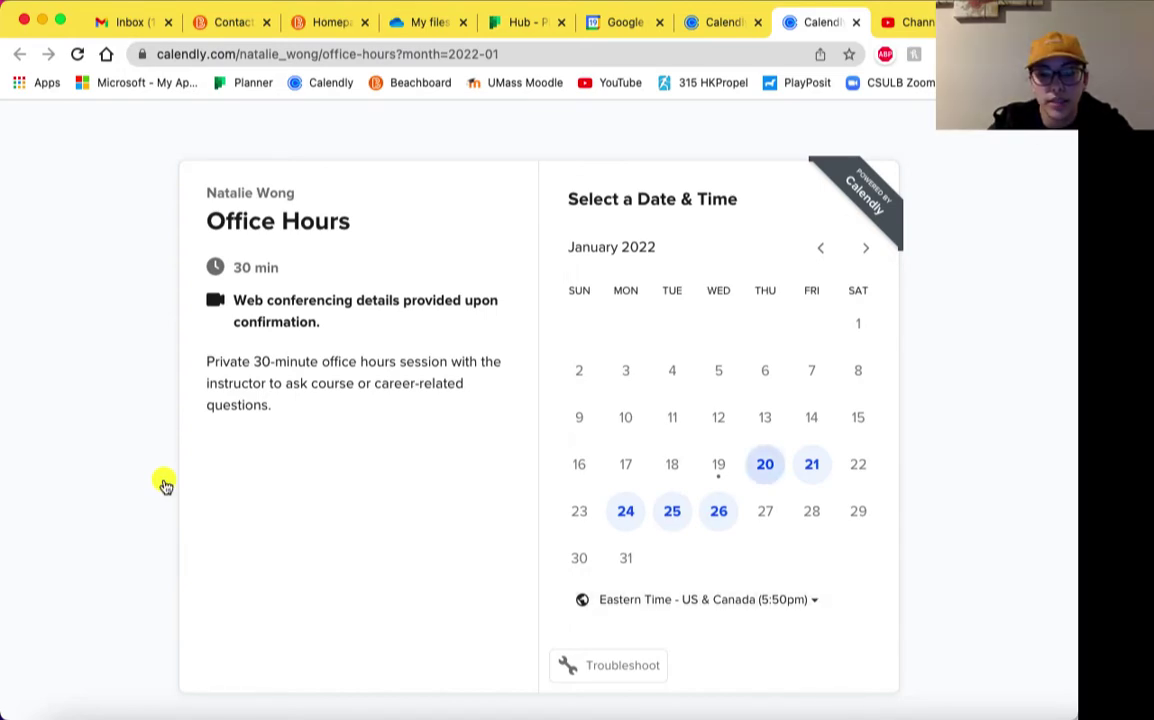
left_click(768, 465)
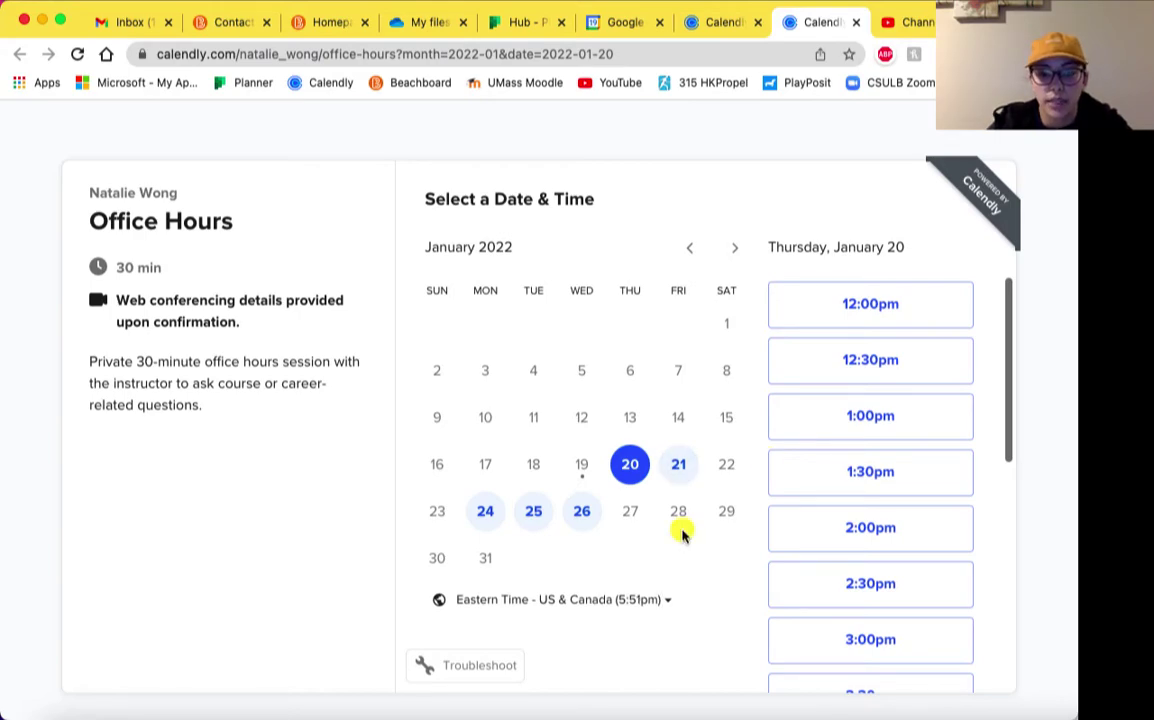
Look through all the available office hours time slots for Thursday, January 20.
key("Tab")
key("Tab")
key("Tab")
key("Tab")
key("Tab")
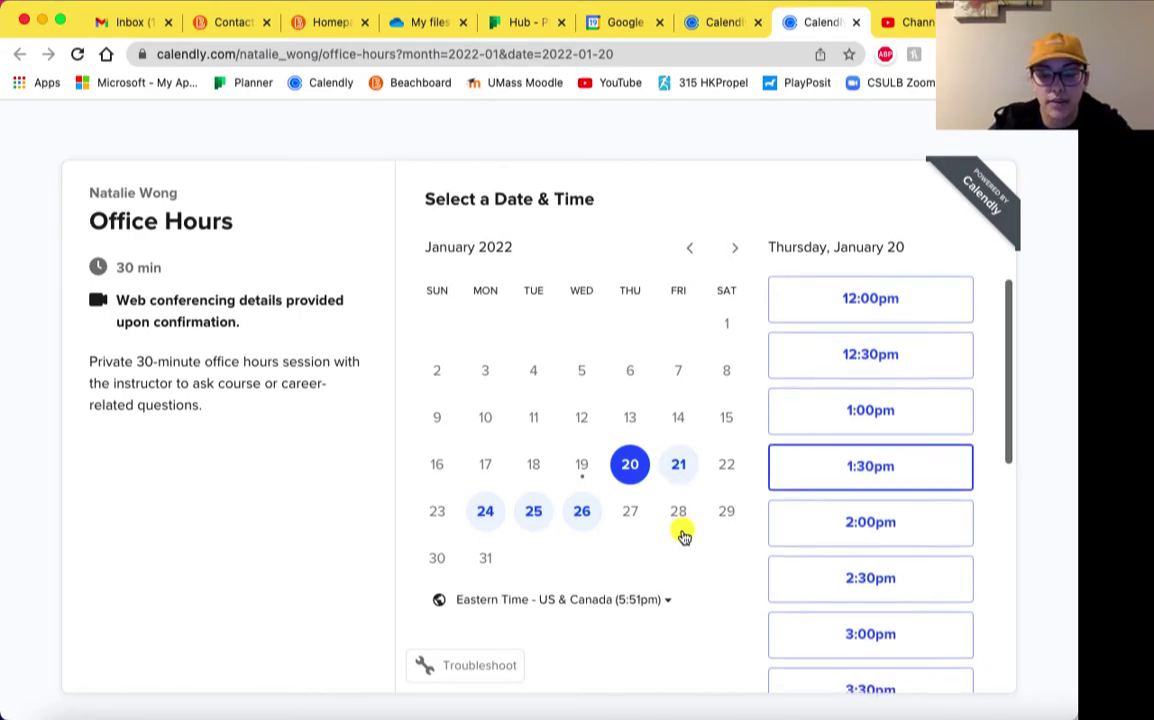
key("Tab")
key("Tab")
scroll(886, 481, "down", 5)
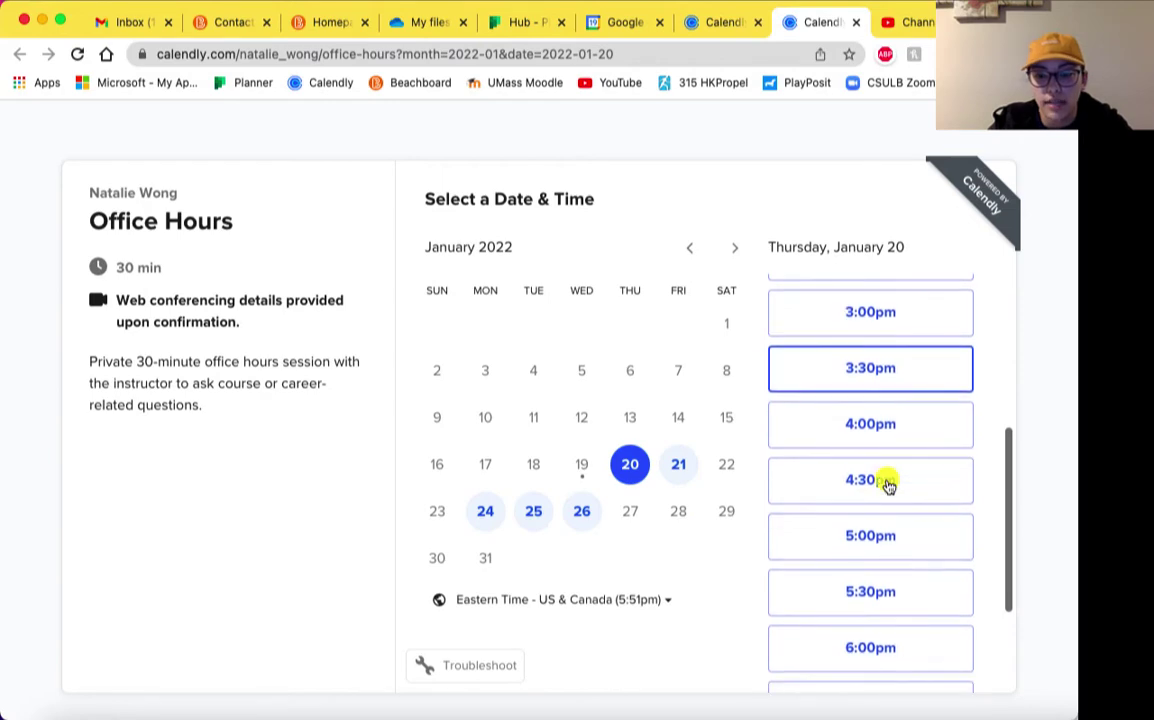
key("shift+Tab")
key("shift+Tab")
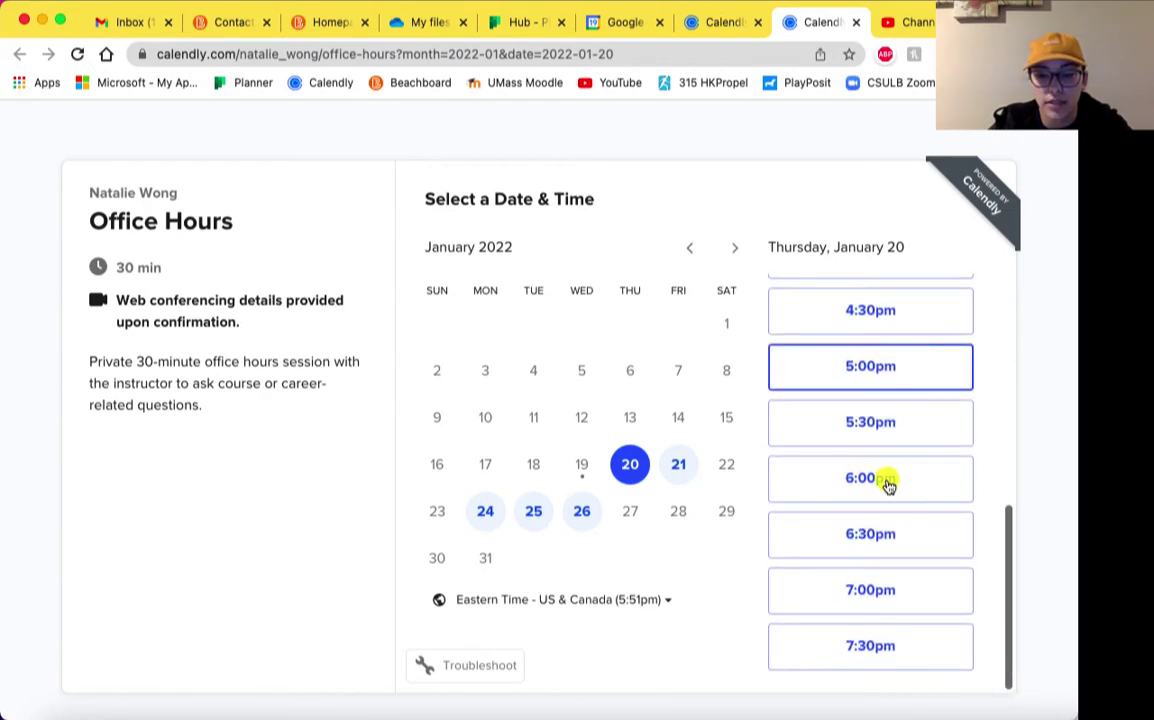
key("shift+Tab")
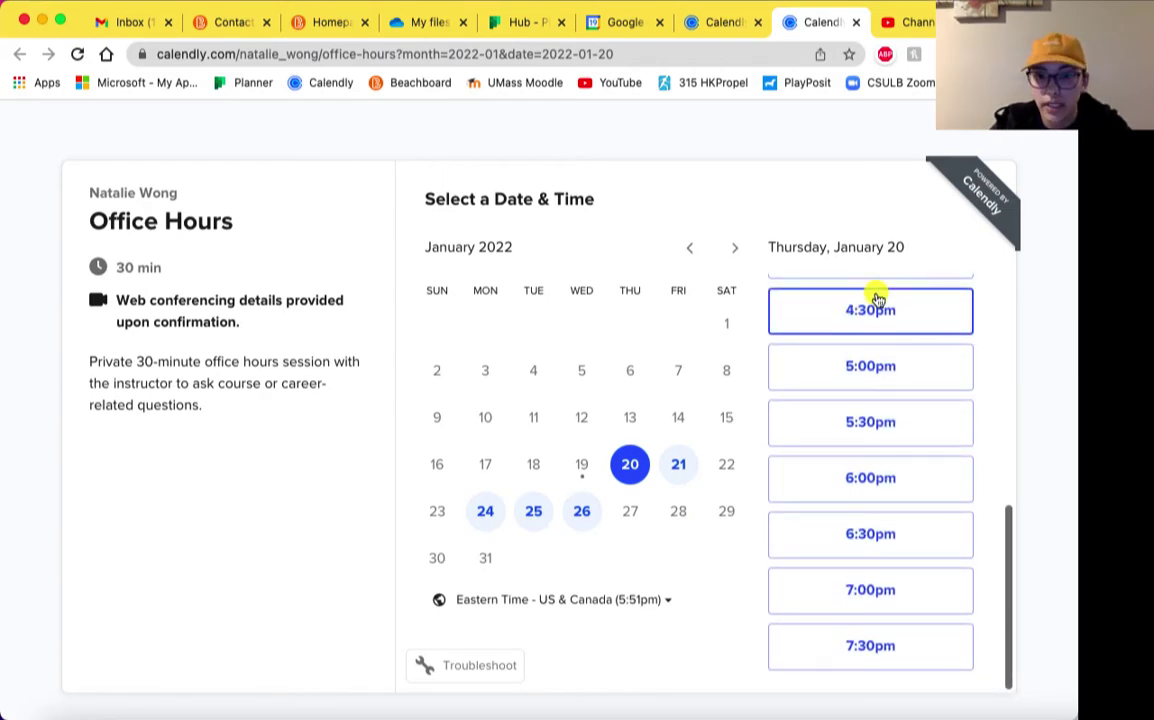
scroll(876, 298, "up", 5)
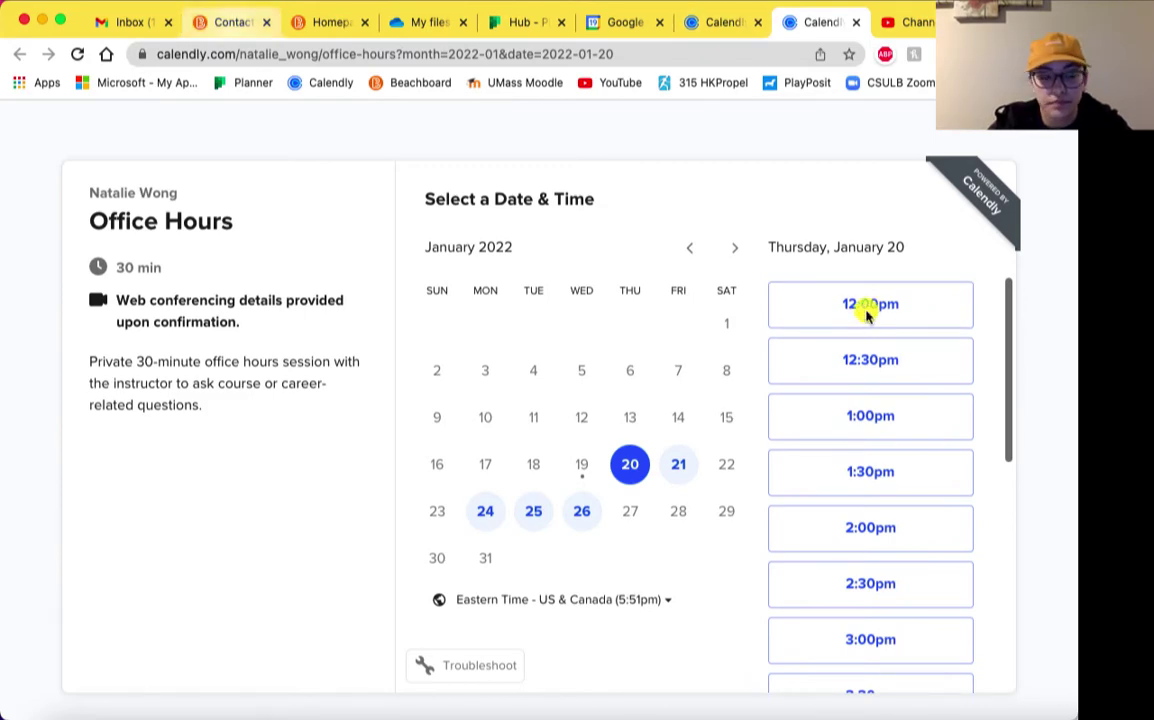
Switch back to the BeachBoard course content and collapse the Office Hours and Syllabus sections of the Contact the Instructor module.
key("super+2")
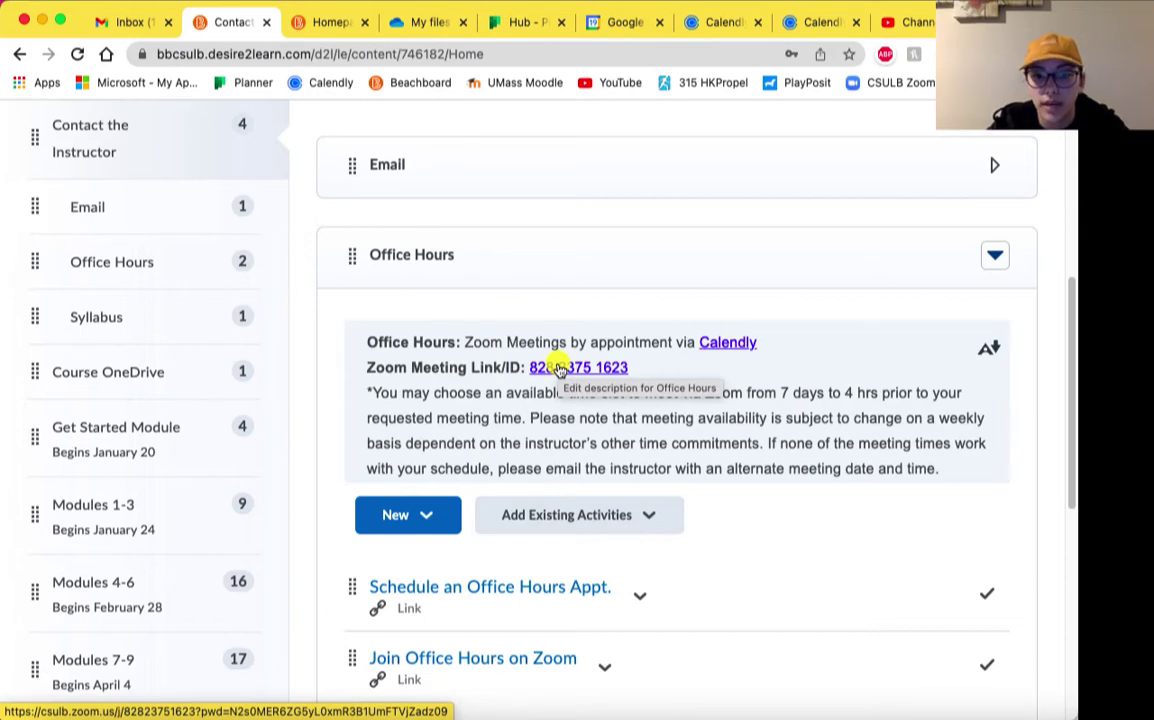
scroll(565, 375, "down", 2)
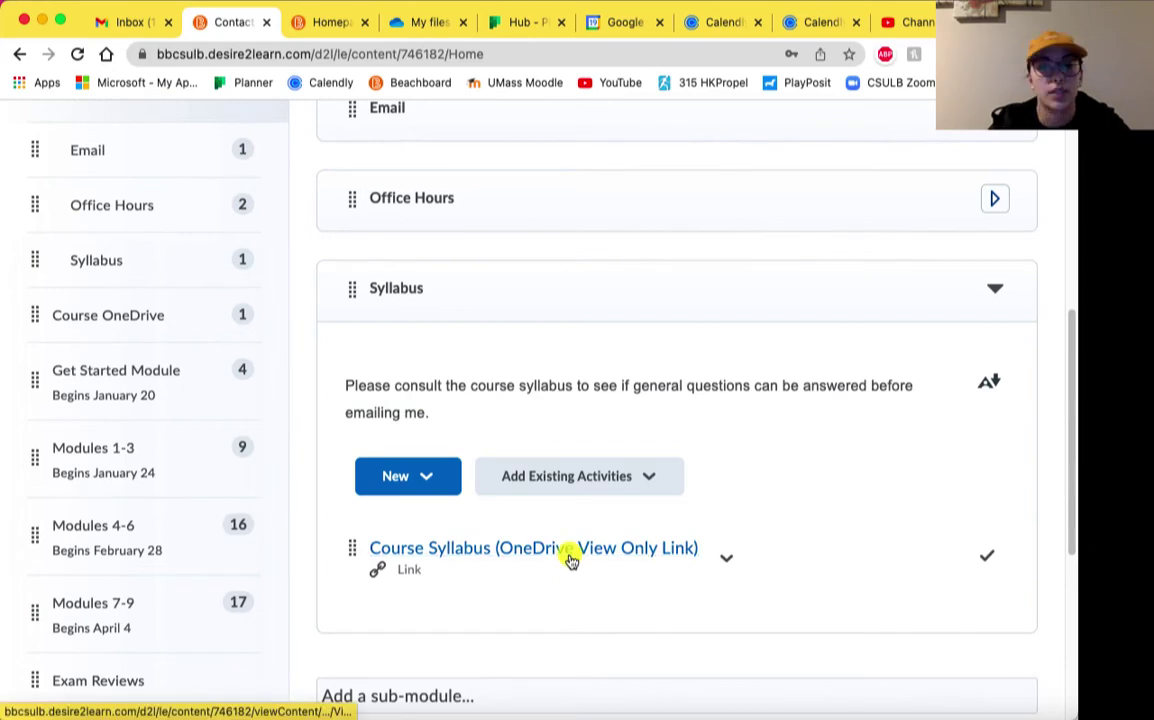
left_click(585, 305)
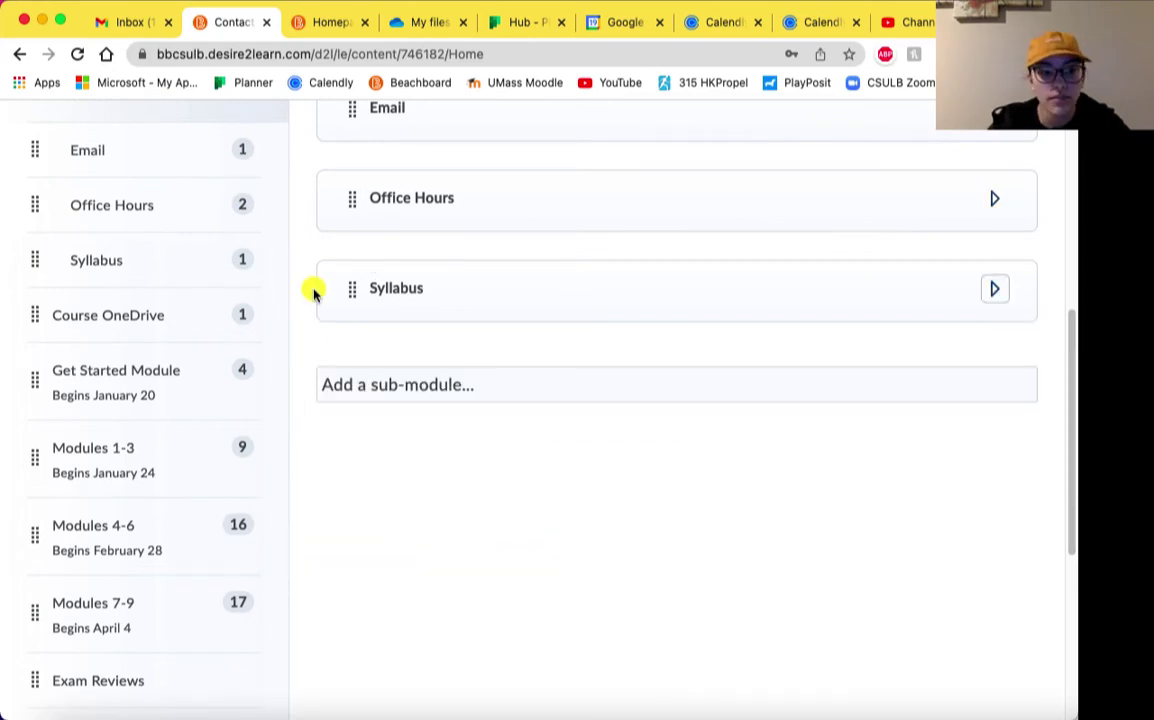
Open the Course OneDrive module and review its file download instructions and the KIN 483 OneDrive Class Folder link.
scroll(313, 292, "up", 1)
scroll(313, 292, "up", 1)
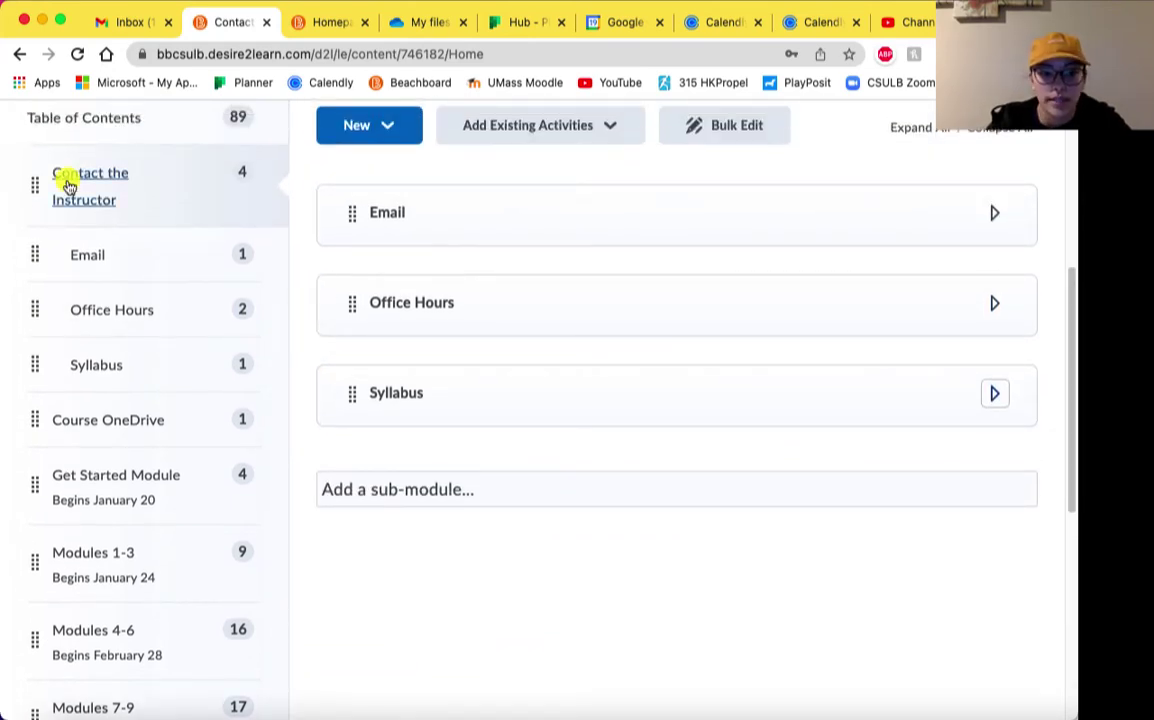
left_click(95, 197)
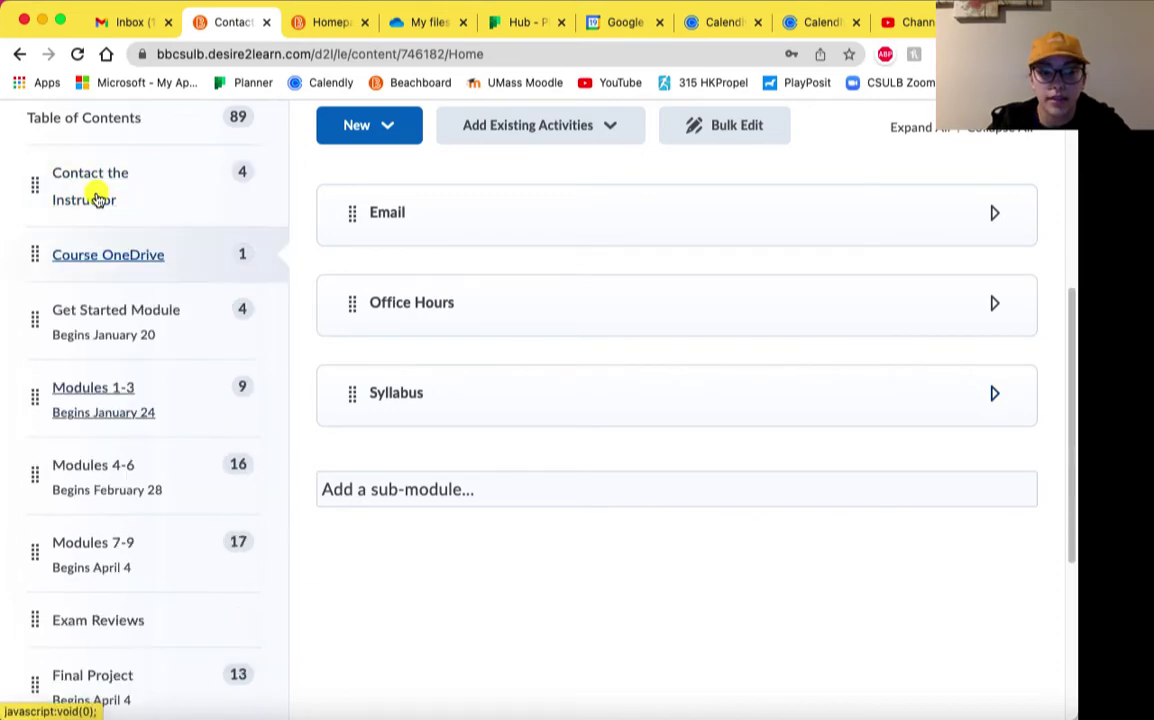
scroll(107, 428, "up", 3)
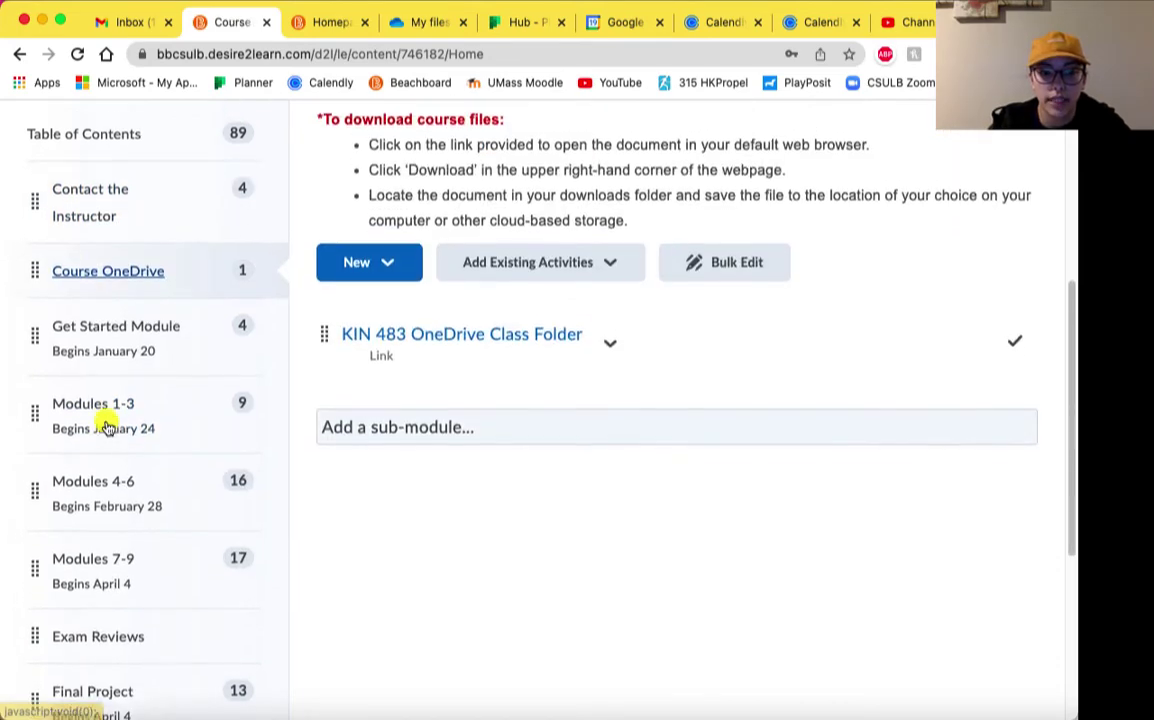
scroll(107, 428, "up", 1)
scroll(476, 404, "up", 1)
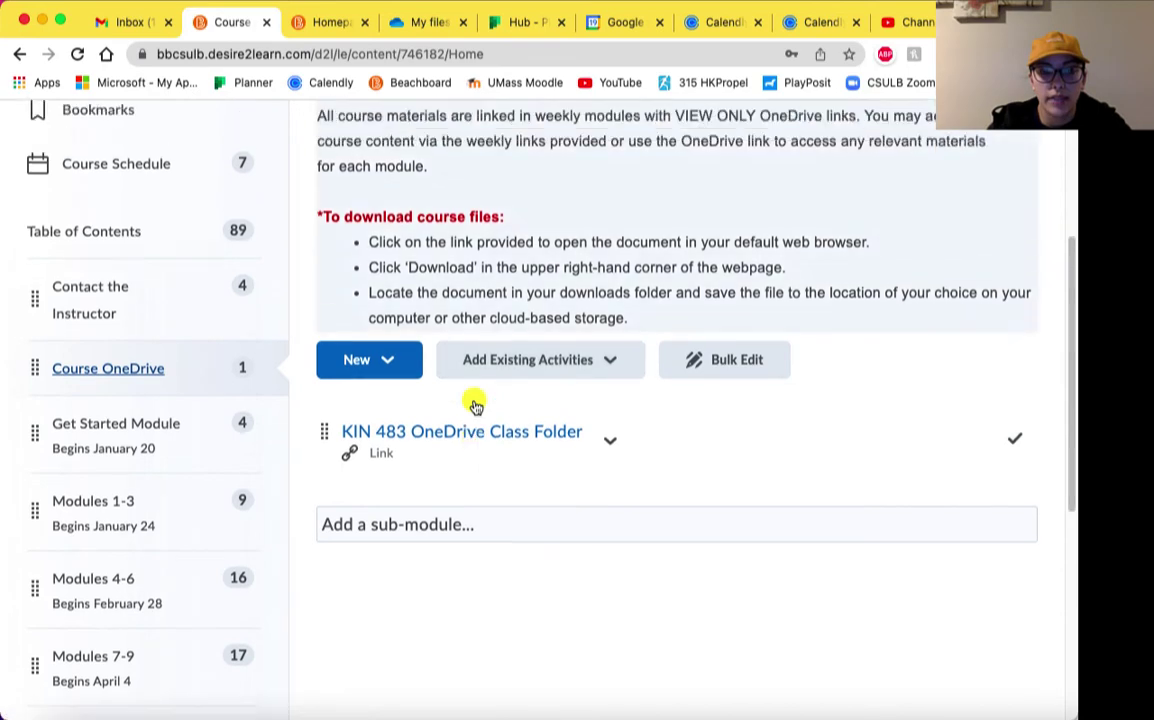
scroll(476, 404, "up", 1)
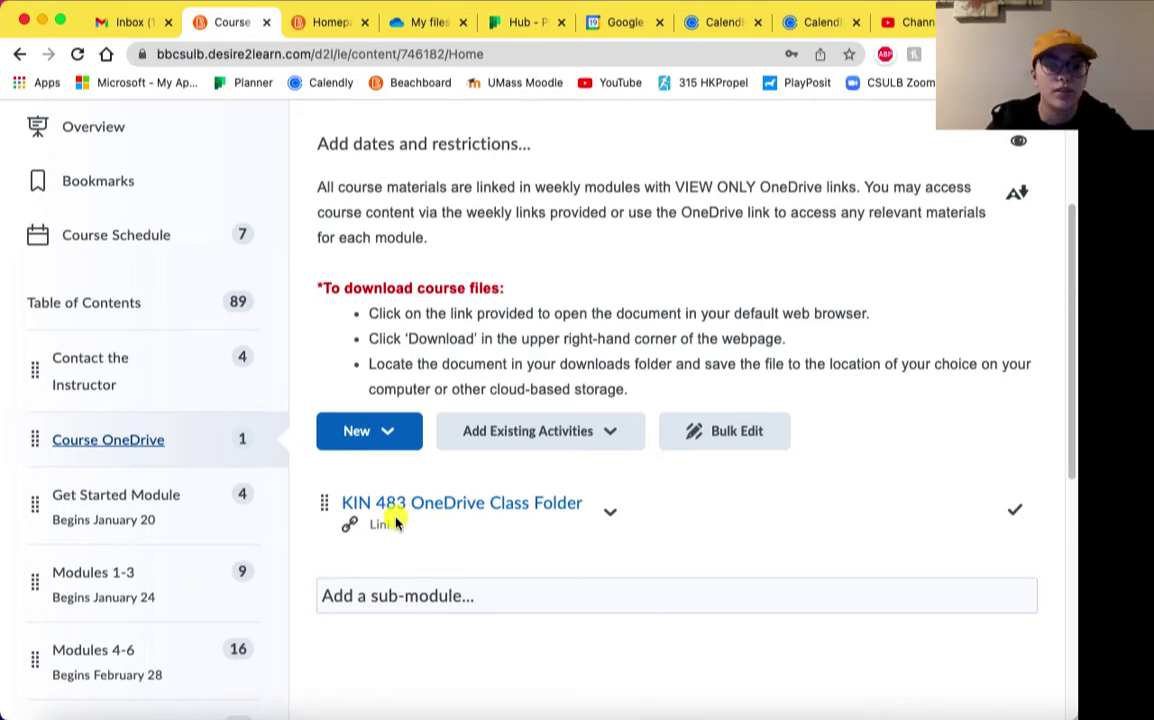
left_click(449, 515)
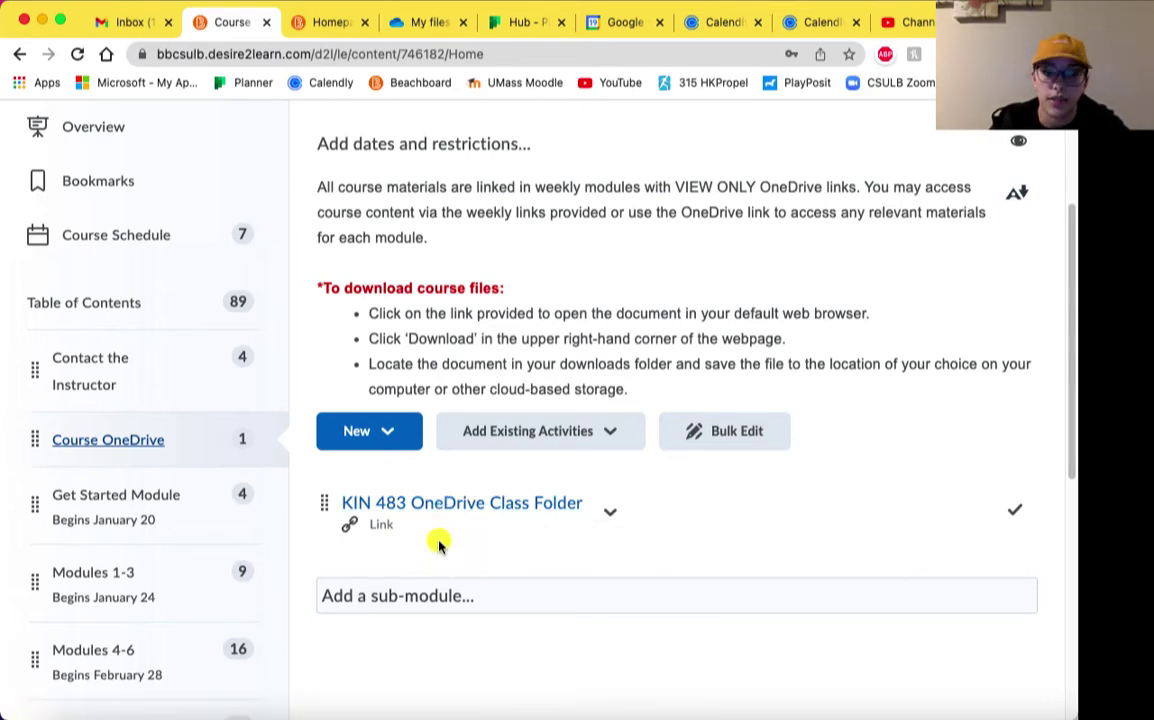
Open the Get Started Module and review its due dates, grade items table and Get Started! checklist.
left_click(148, 513)
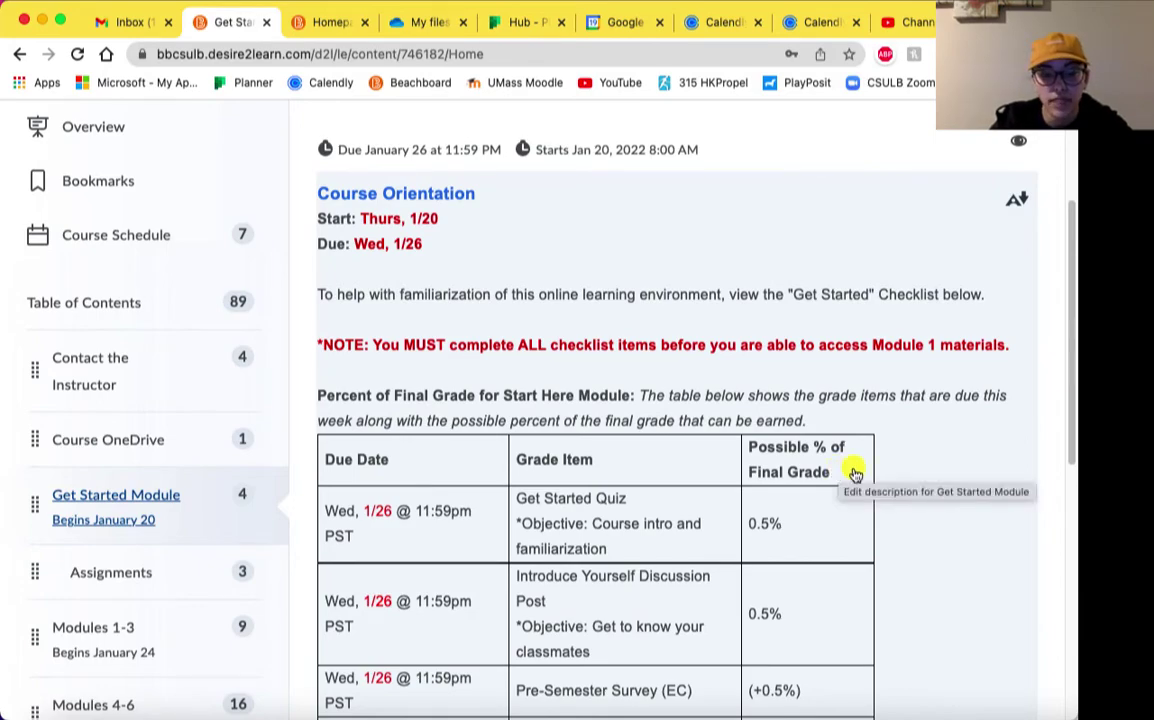
scroll(662, 327, "down", 3)
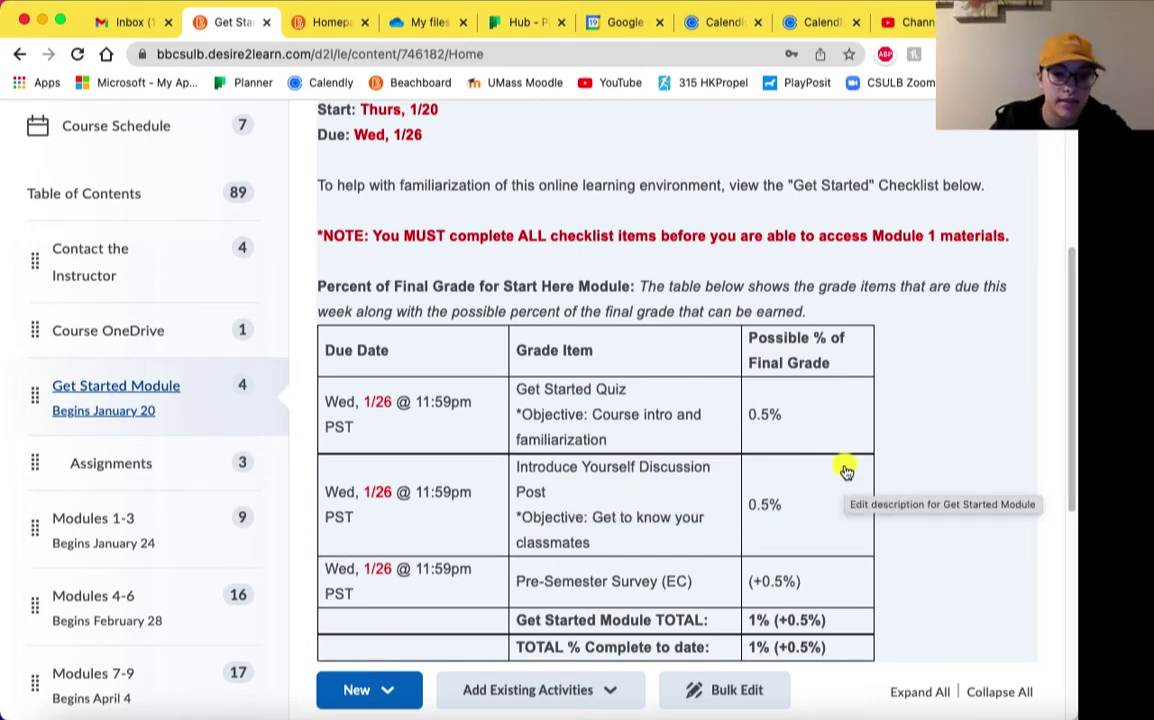
scroll(845, 471, "down", 3)
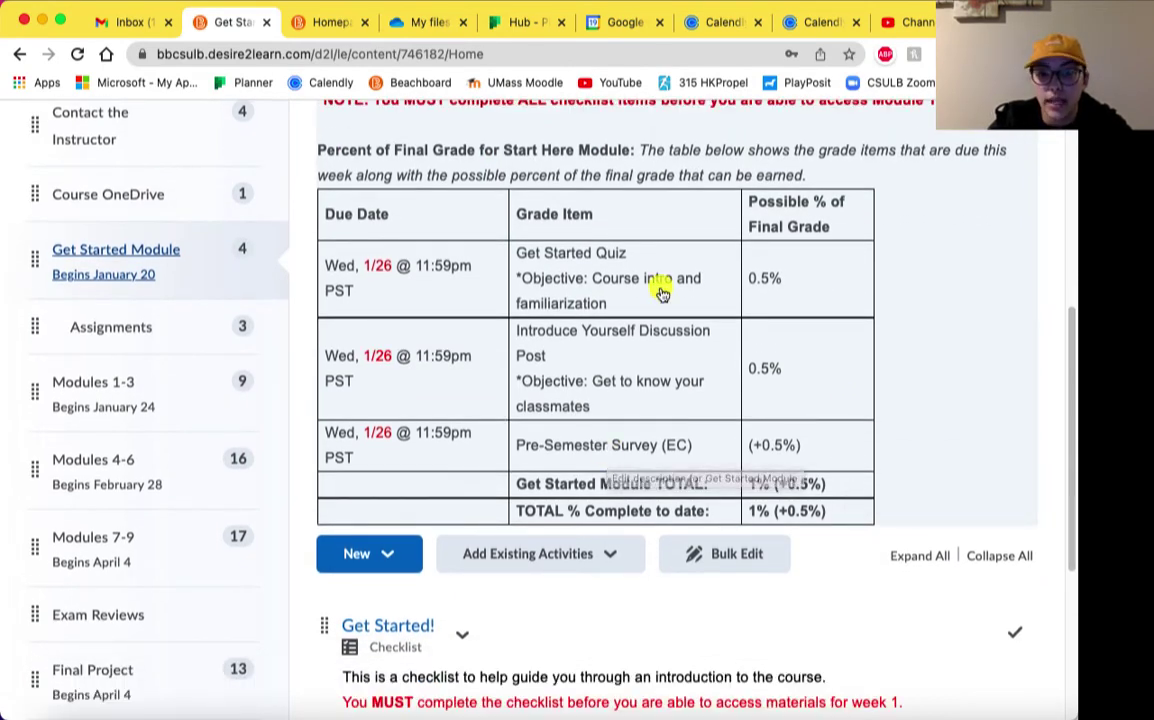
scroll(660, 291, "down", 7)
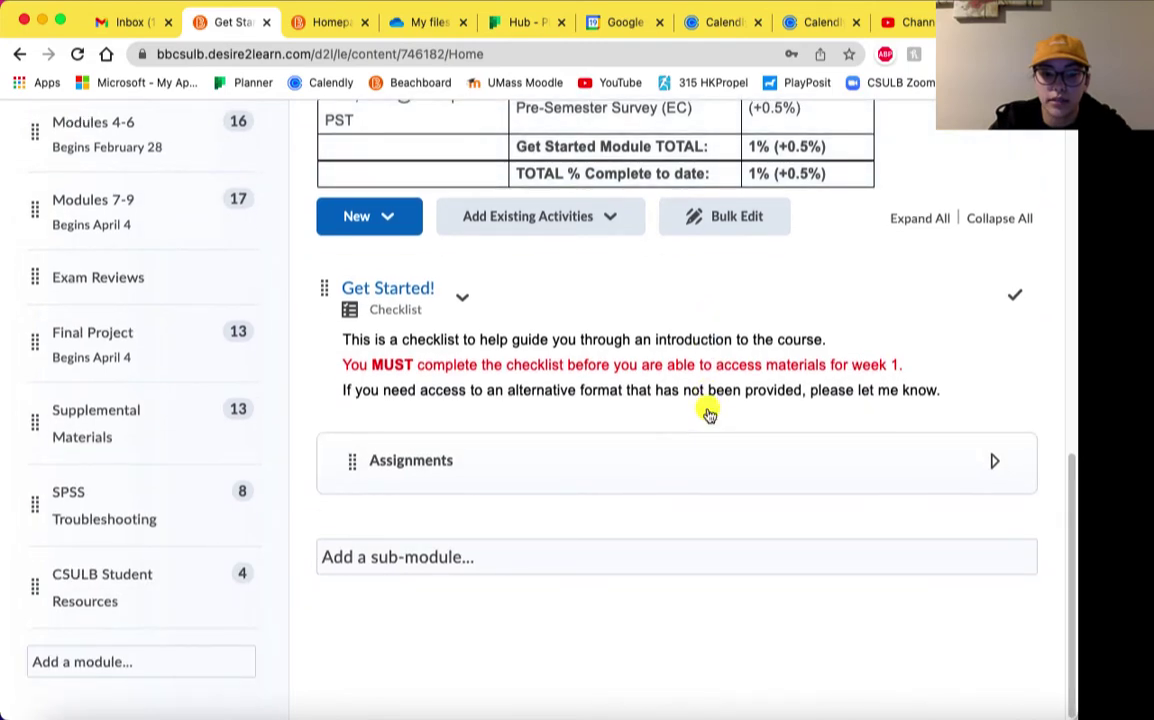
Expand the Get Started Module's Assignments section, view its quiz, discussion and survey entries, and collapse it again.
left_click(567, 464)
scroll(567, 464, "down", 6)
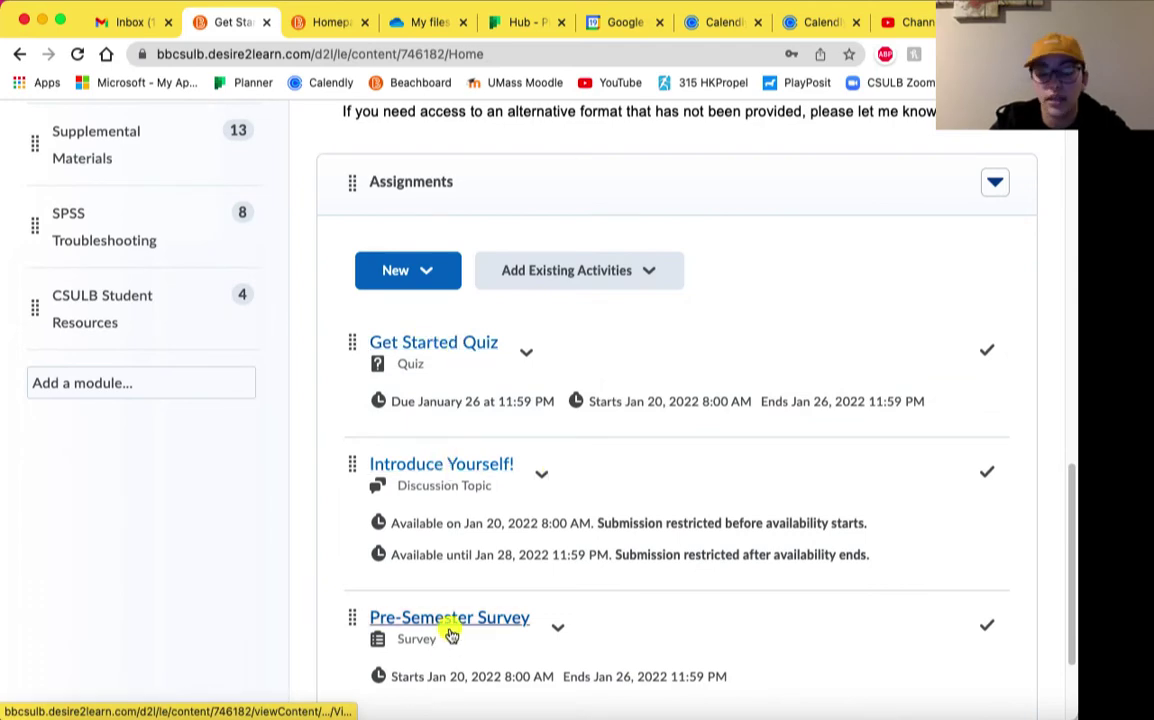
scroll(556, 551, "up", 4)
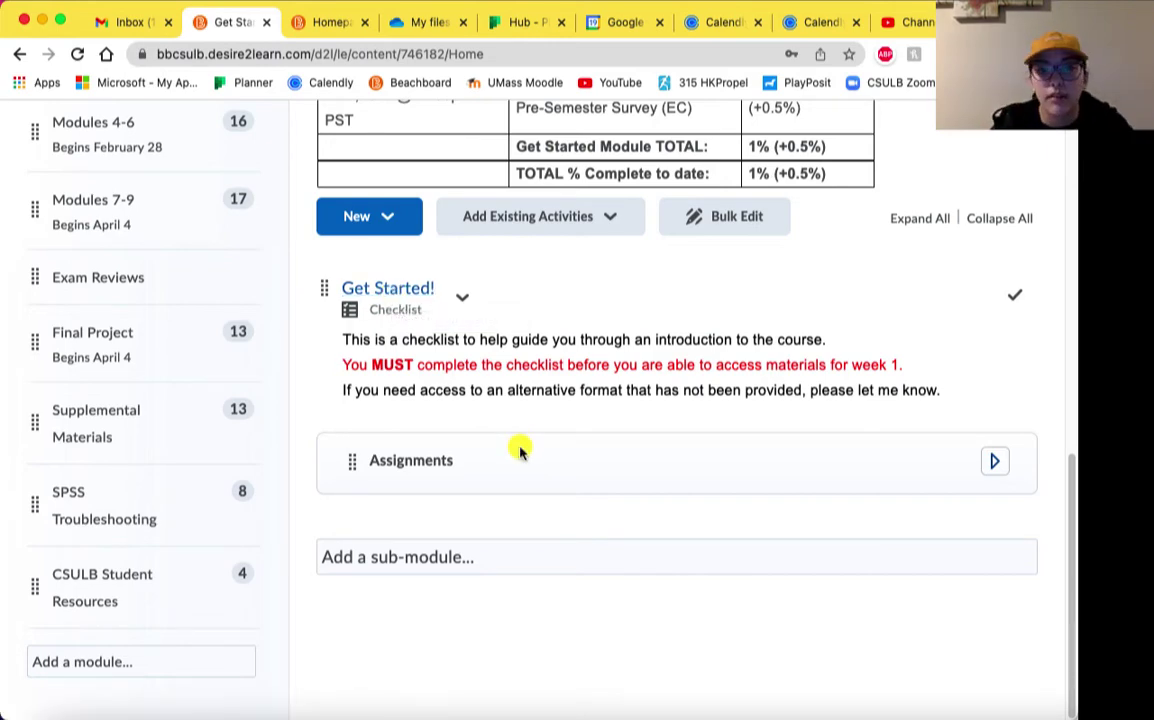
Open Modules 1-3, review the Exam 1 topics and Important Dates table, and collapse all of its module sections.
scroll(509, 425, "up", 3)
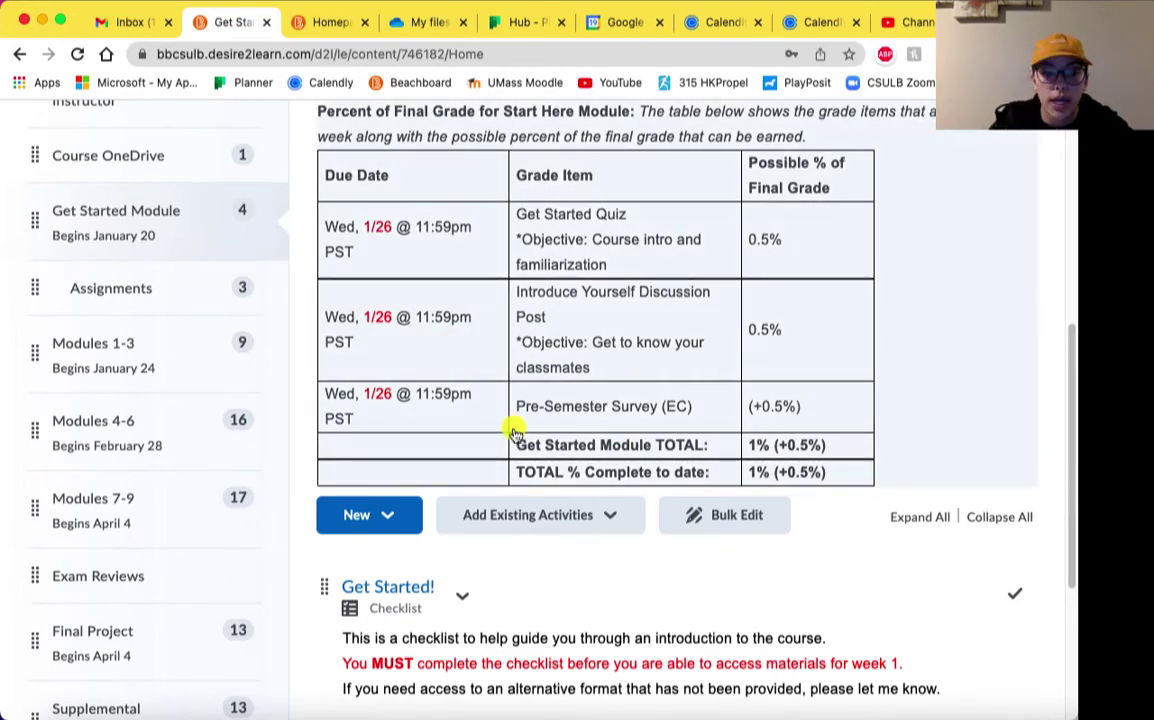
left_click(93, 343)
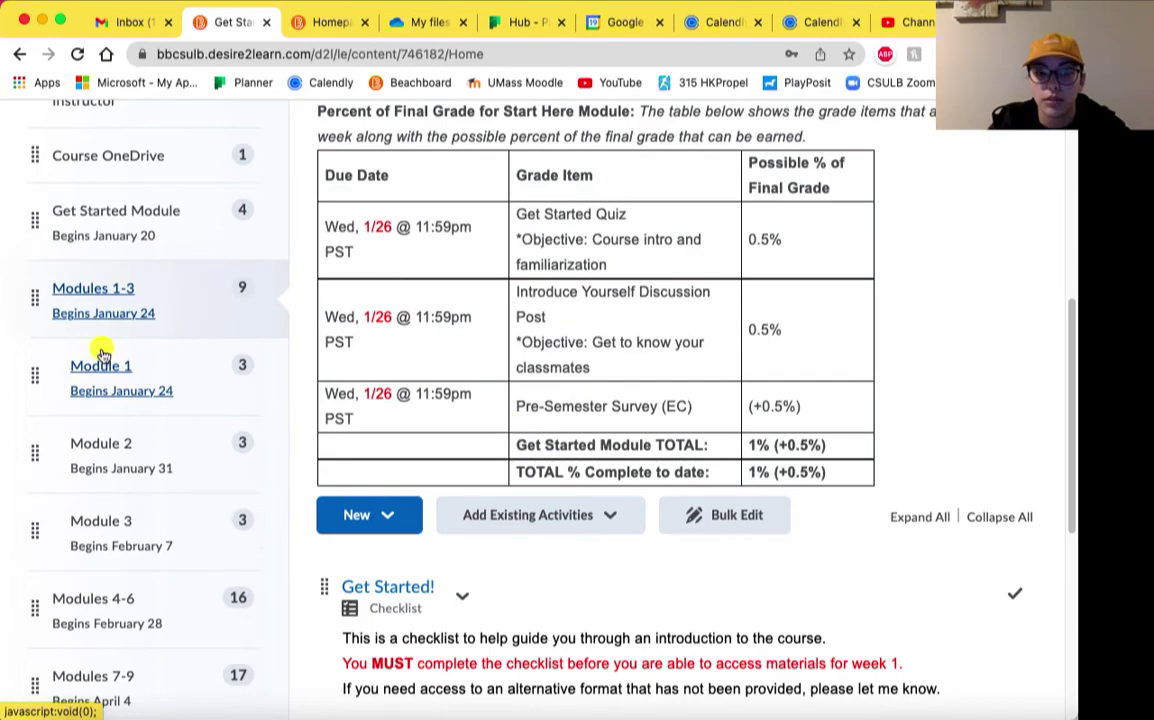
left_click(110, 309)
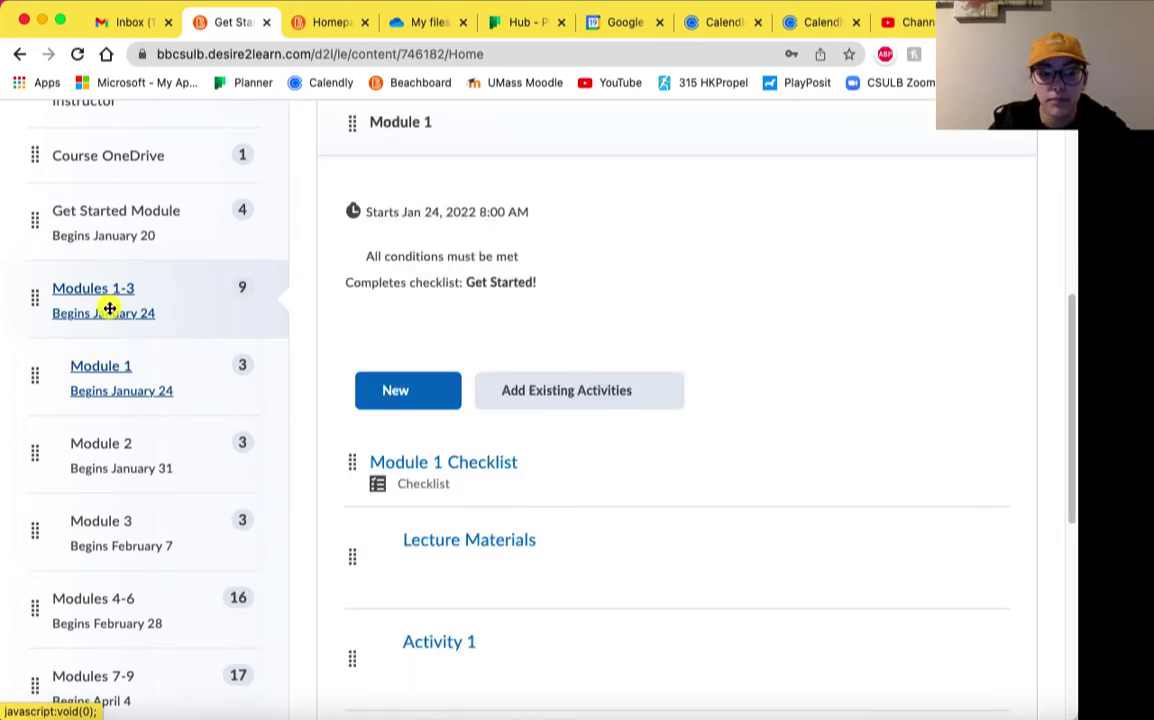
scroll(108, 318, "down", 1)
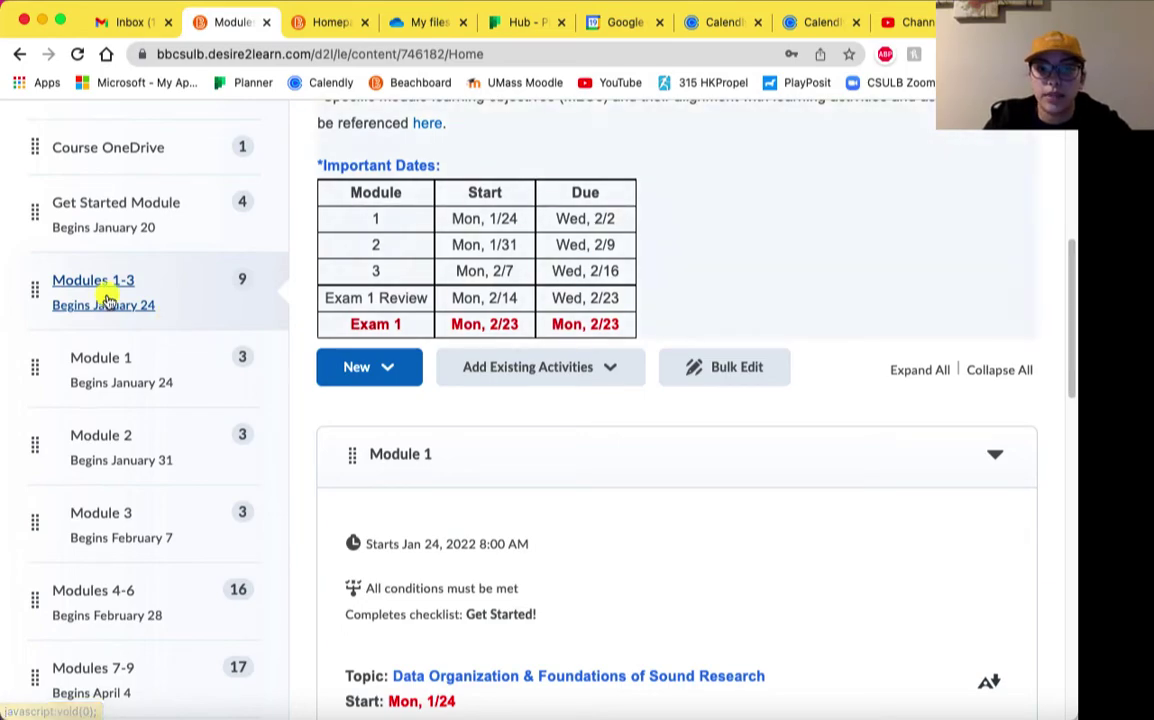
scroll(108, 298, "up", 3)
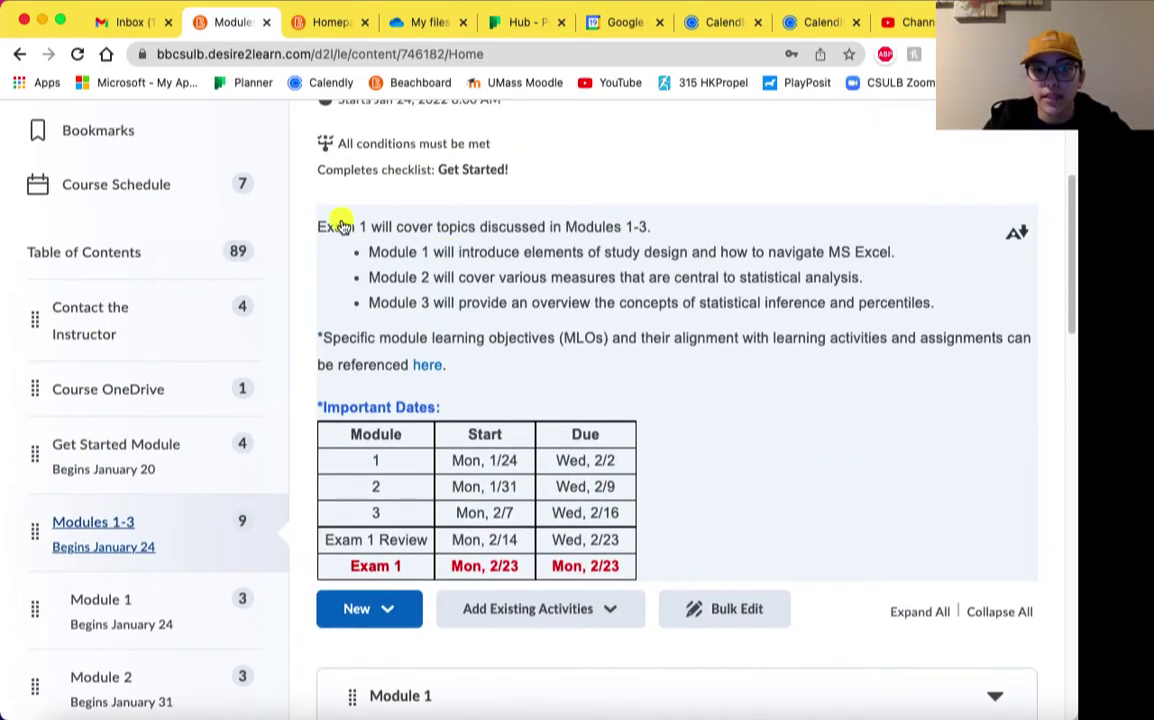
scroll(348, 242, "up", 1)
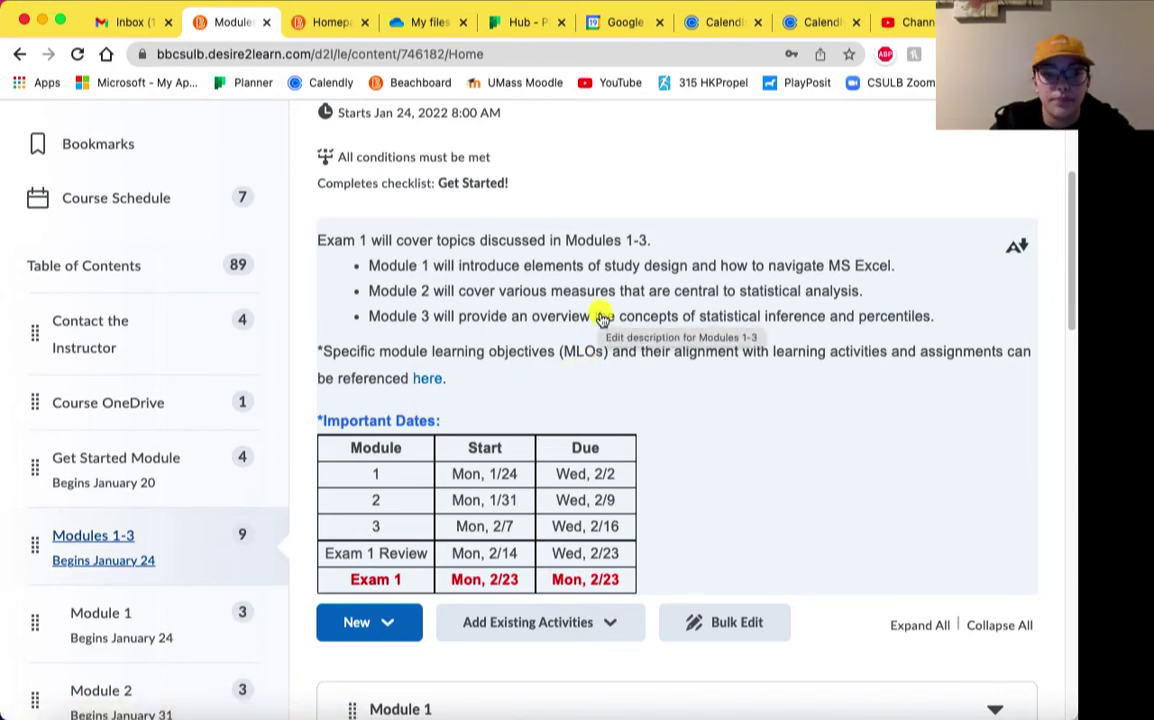
scroll(655, 328, "down", 1)
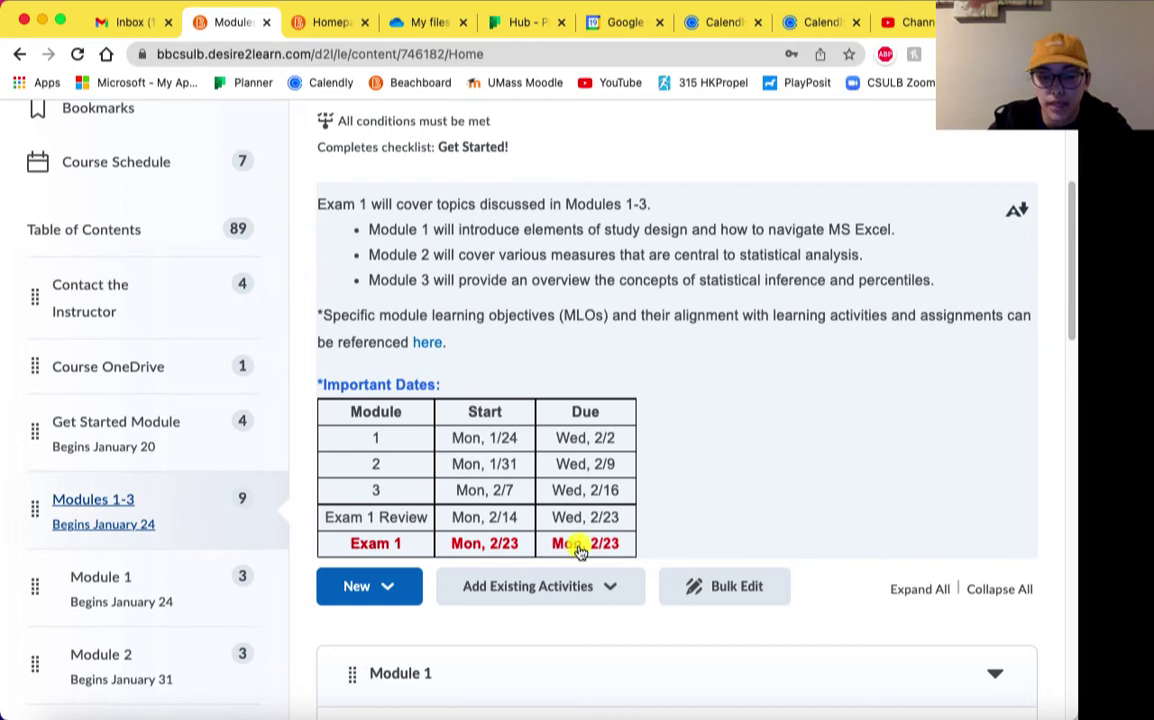
scroll(714, 413, "down", 2)
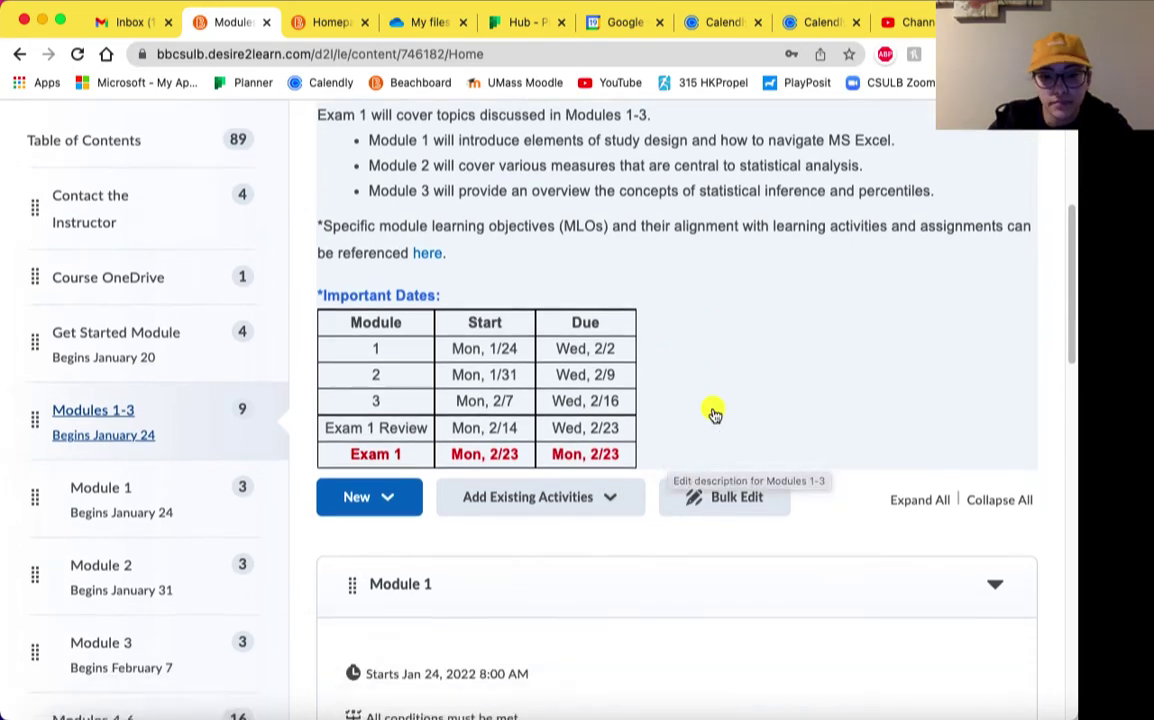
scroll(845, 493, "down", 2)
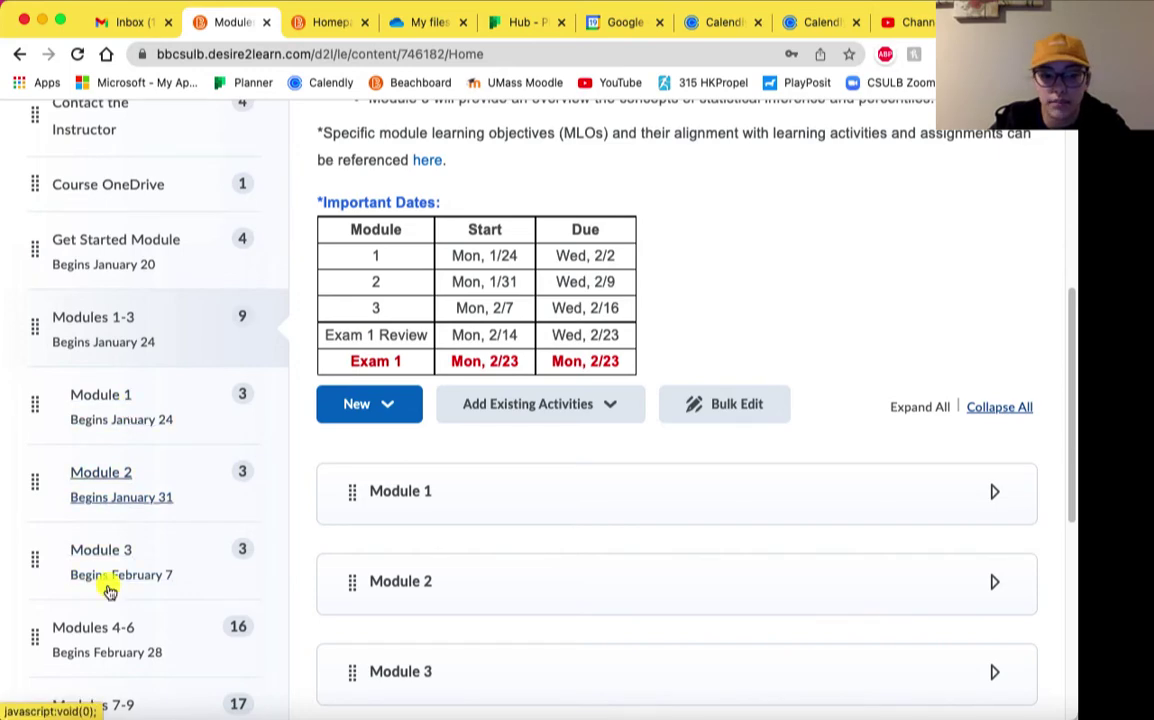
Open Module 1 and review its topic, dates, graded assignments table and learning objectives link.
left_click(121, 414)
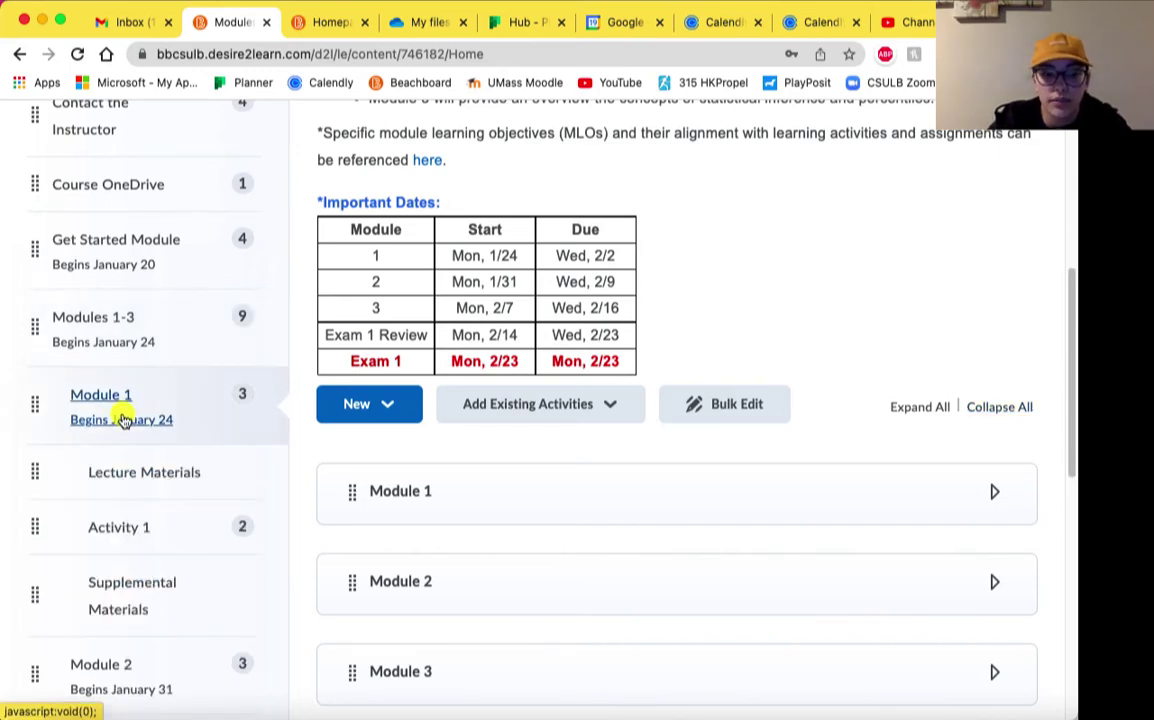
scroll(121, 419, "up", 3)
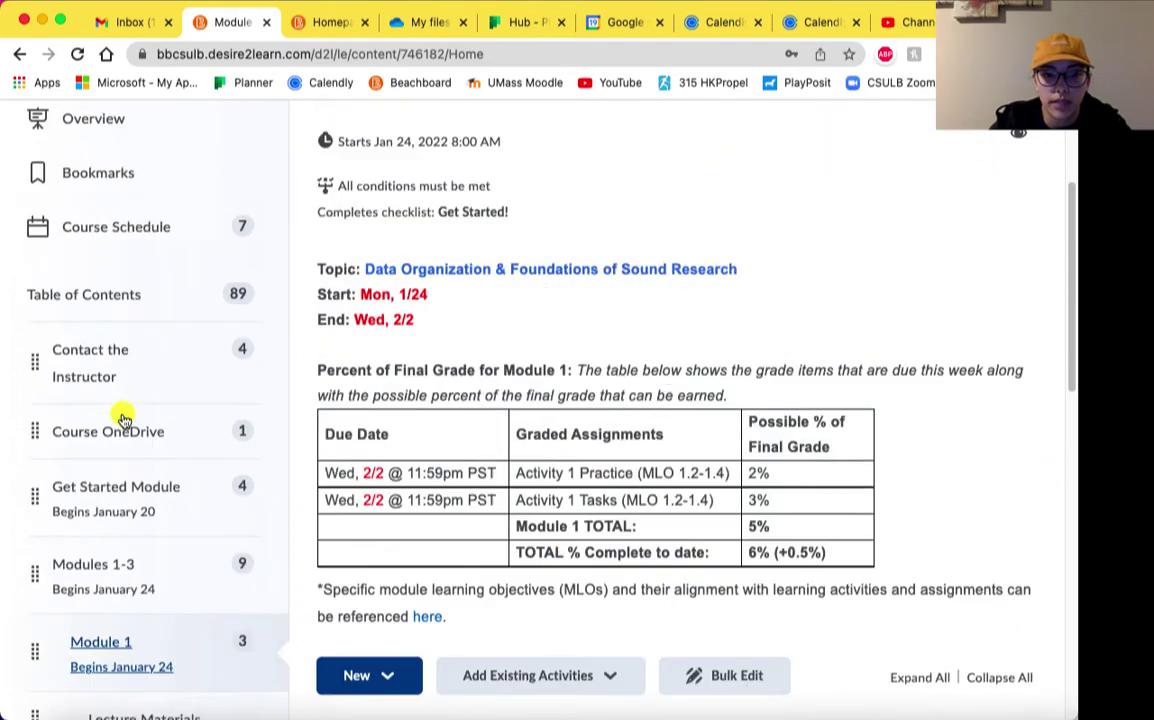
scroll(121, 419, "up", 1)
scroll(561, 305, "down", 2)
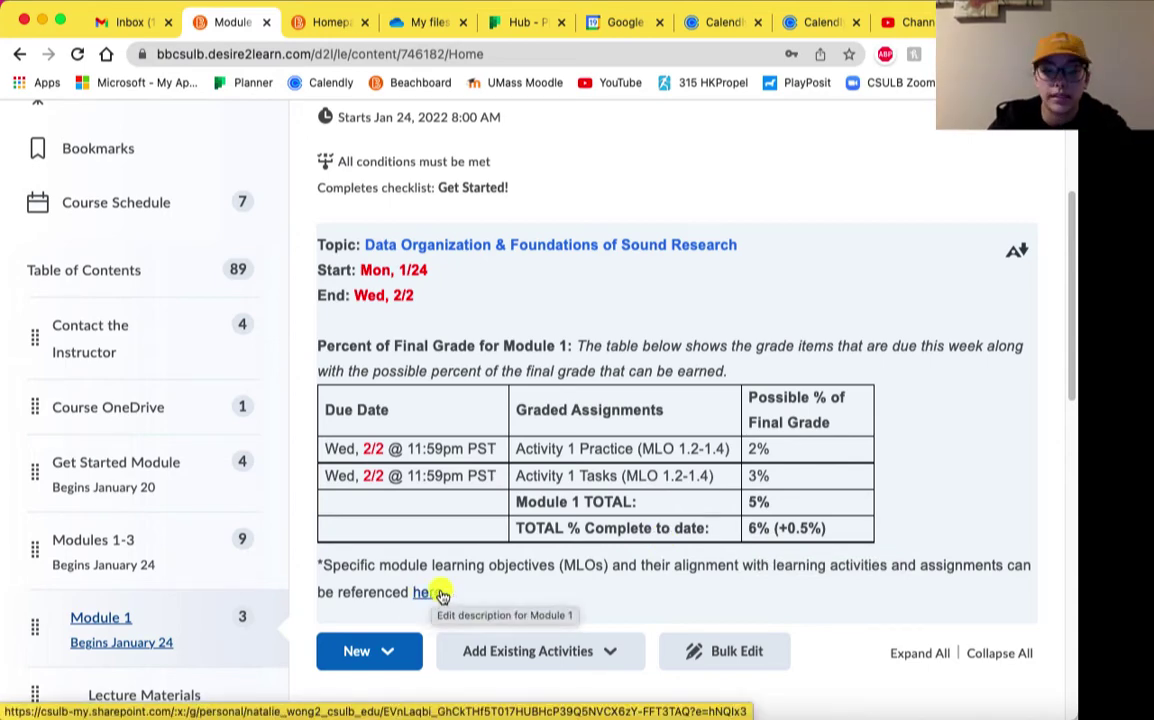
Open the Module 1 Checklist and view the materials listed under Lecture.
scroll(441, 595, "down", 5)
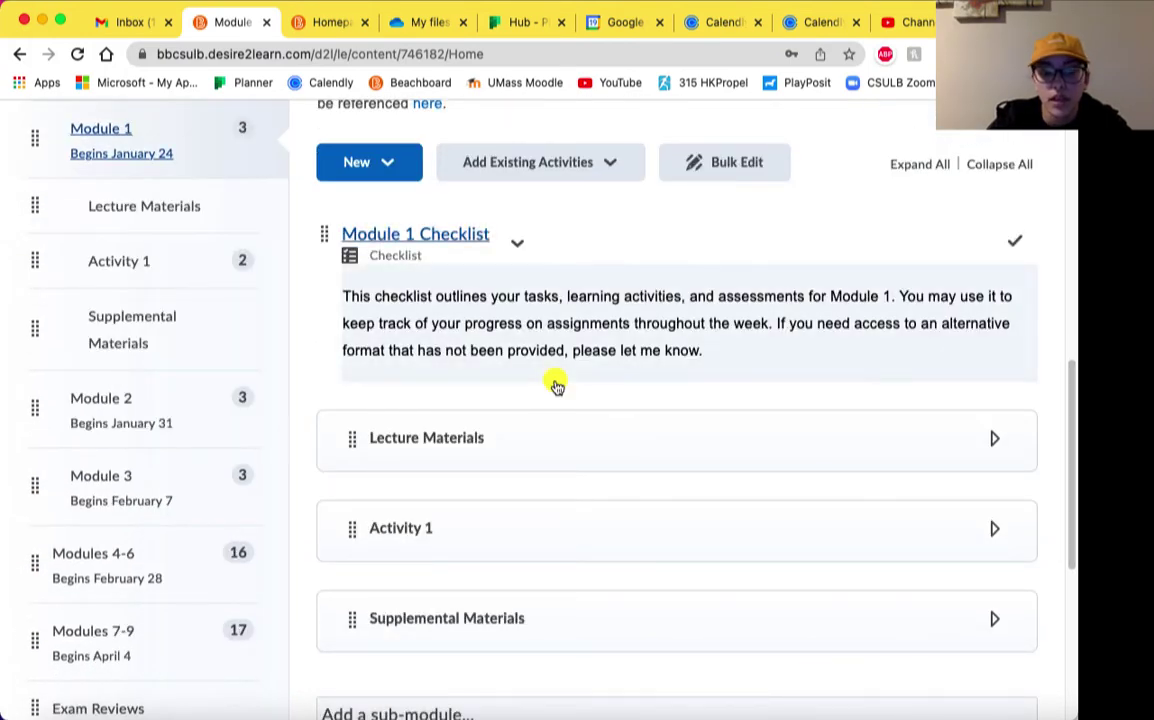
left_click(437, 237)
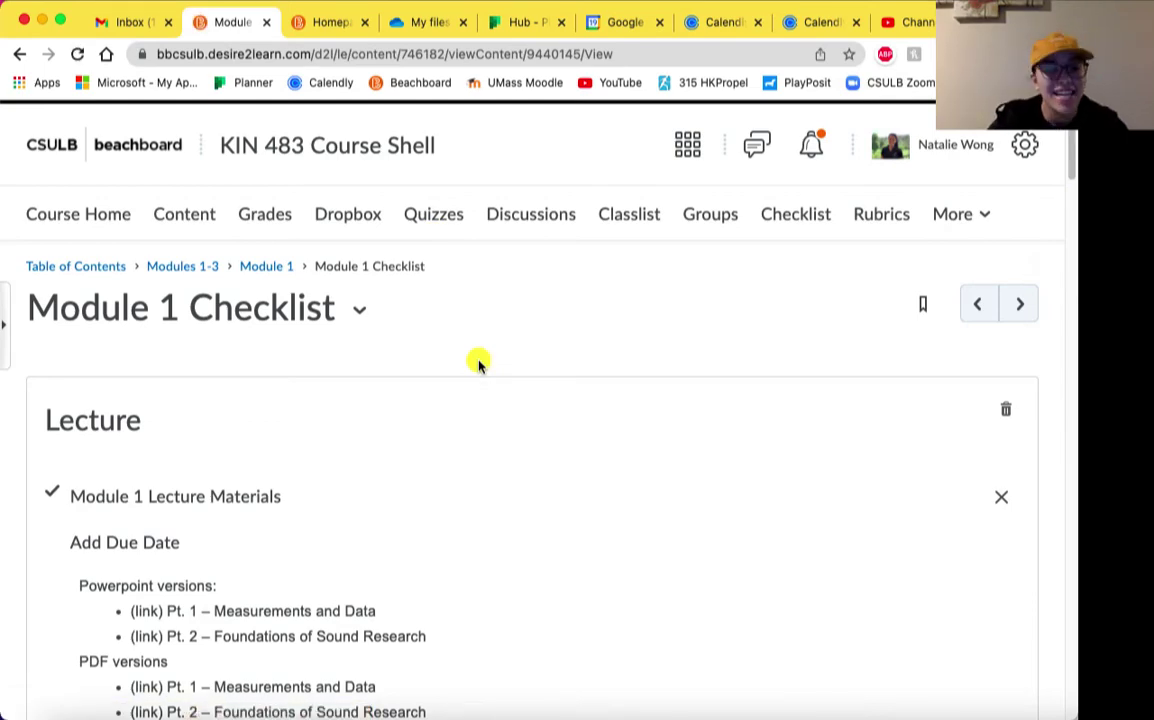
scroll(478, 364, "down", 3)
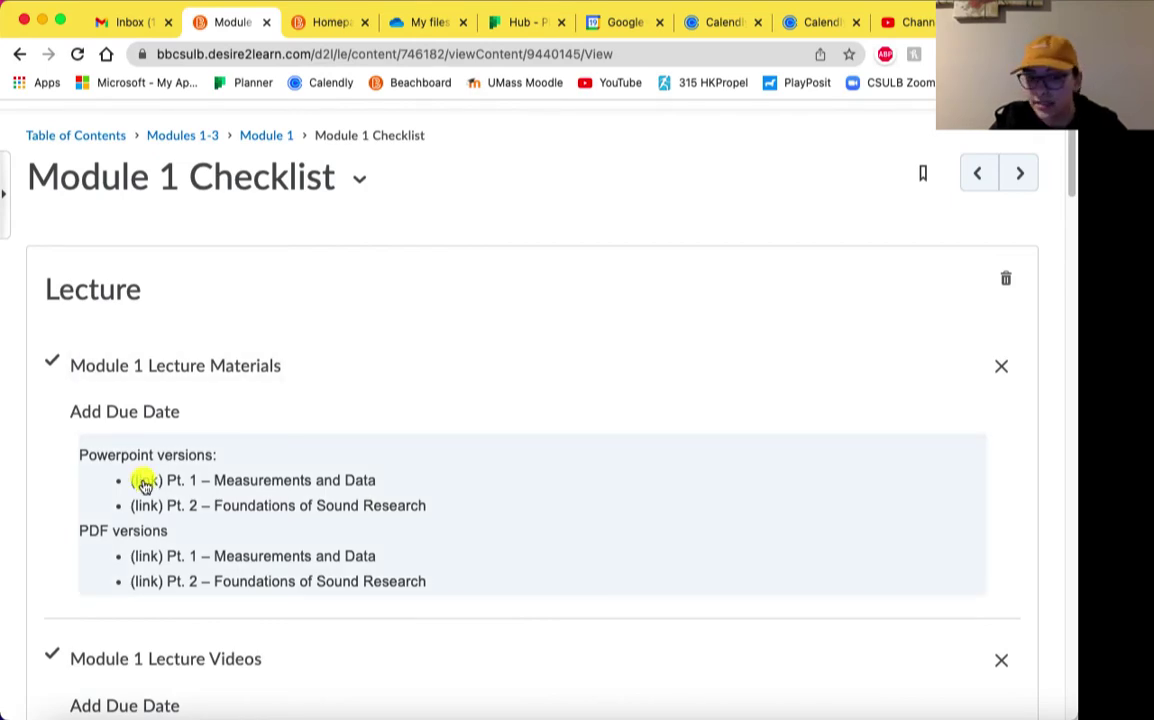
Review the Module 1 Lecture Materials and Module 1 Lecture Videos tasks in the checklist's Lecture section.
scroll(155, 464, "down", 2)
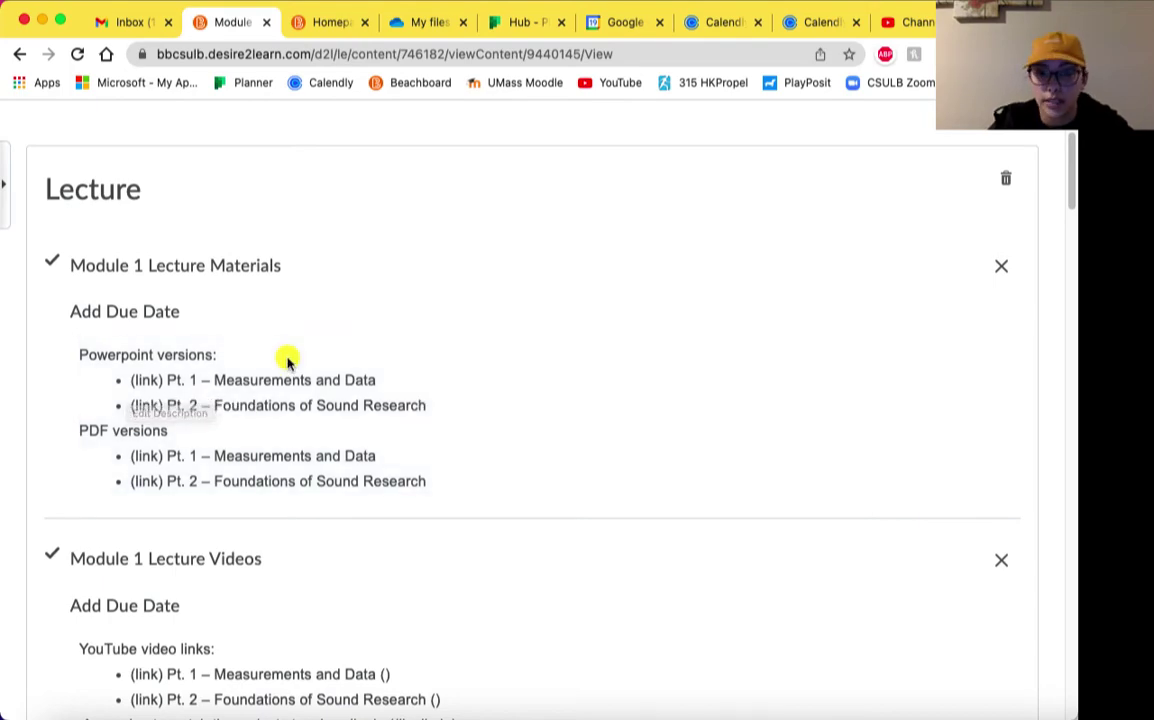
scroll(55, 350, "down", 3)
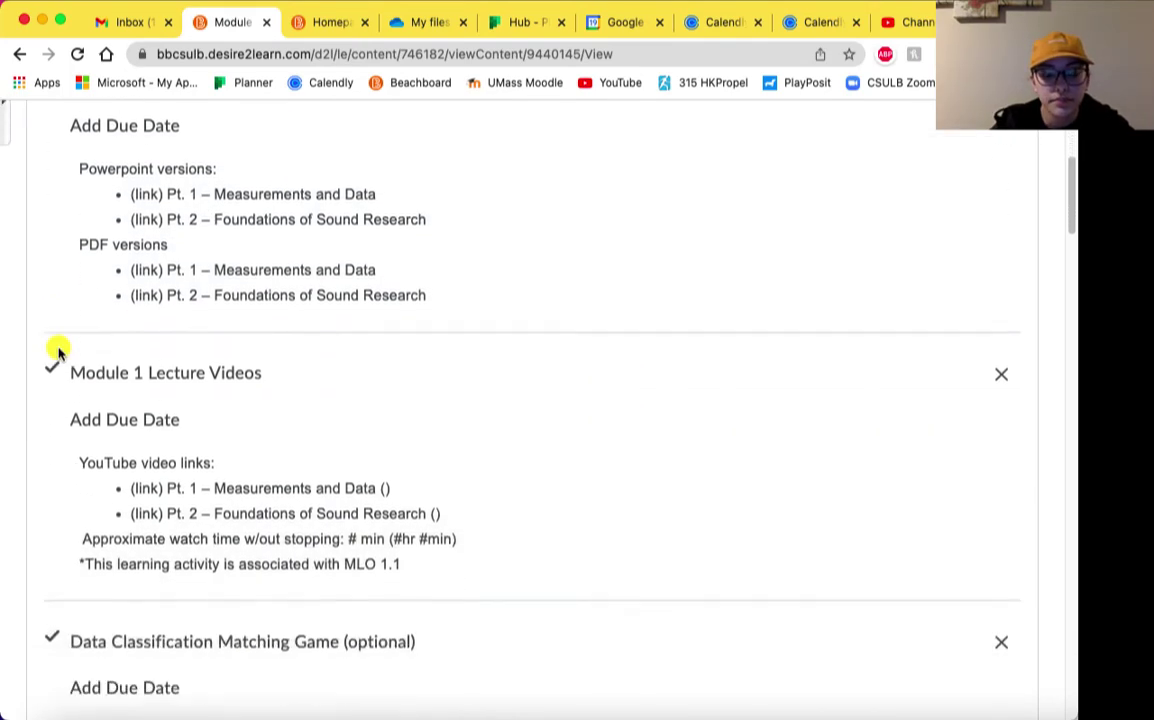
scroll(58, 352, "down", 2)
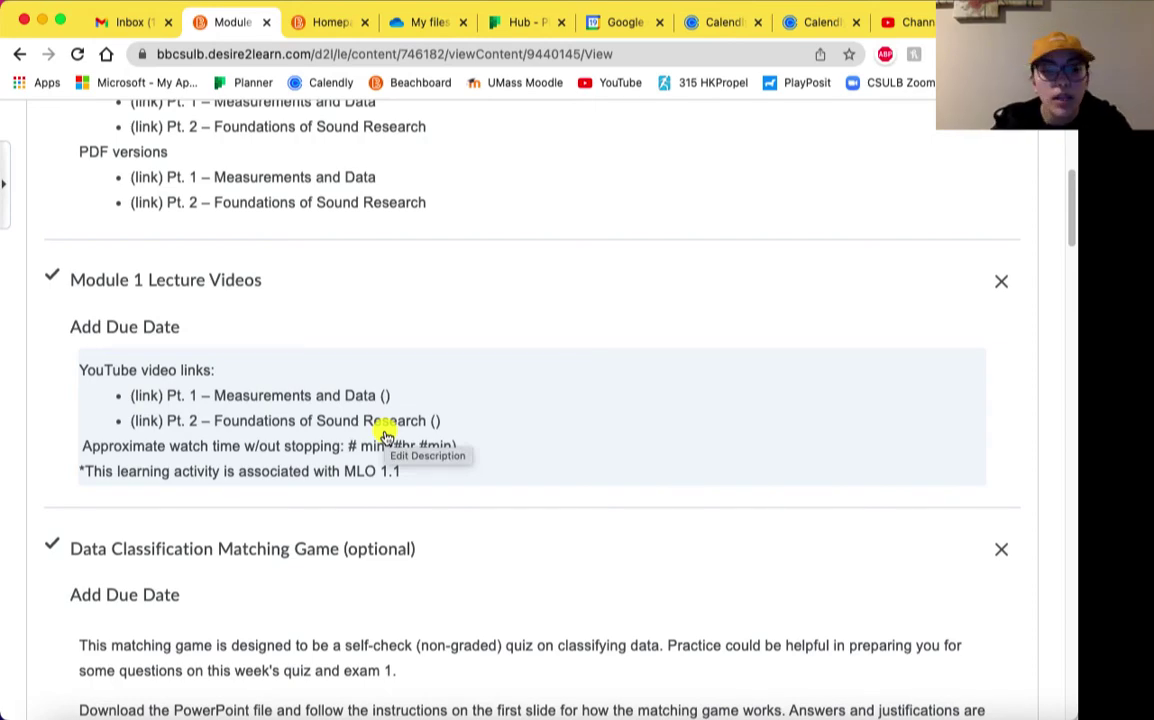
scroll(390, 445, "down", 2)
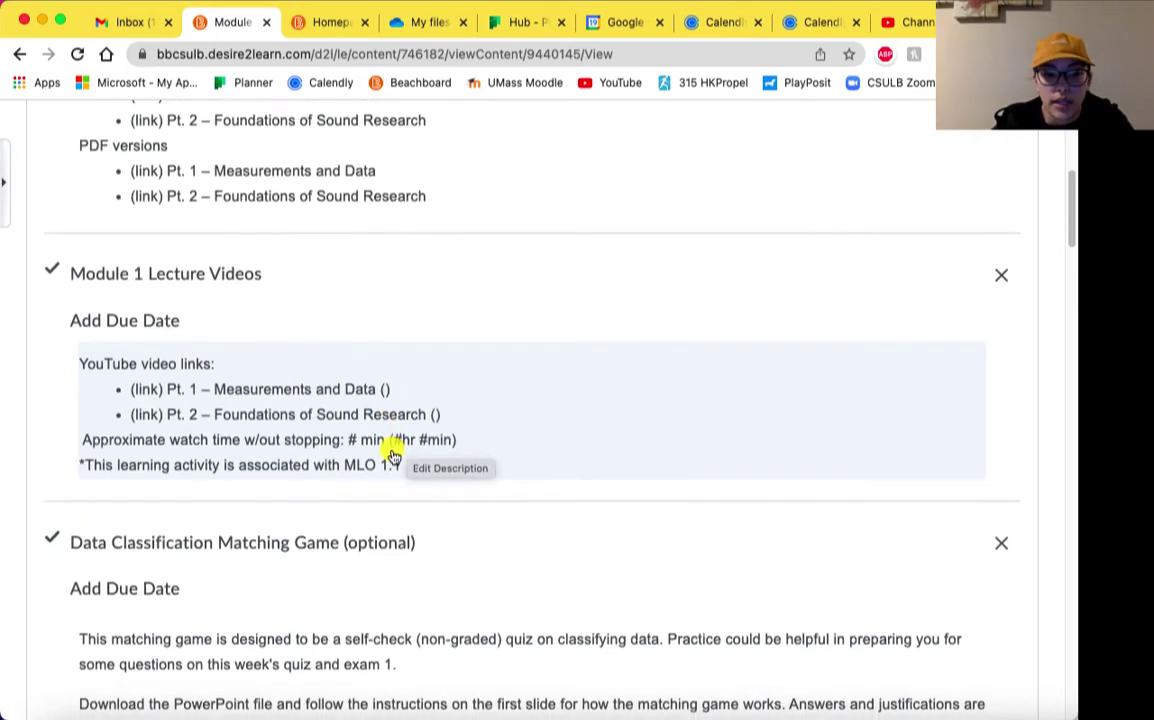
Review the optional Data Classification Matching Game task, including its instructions and the Scales of Measurement image.
scroll(393, 455, "down", 2)
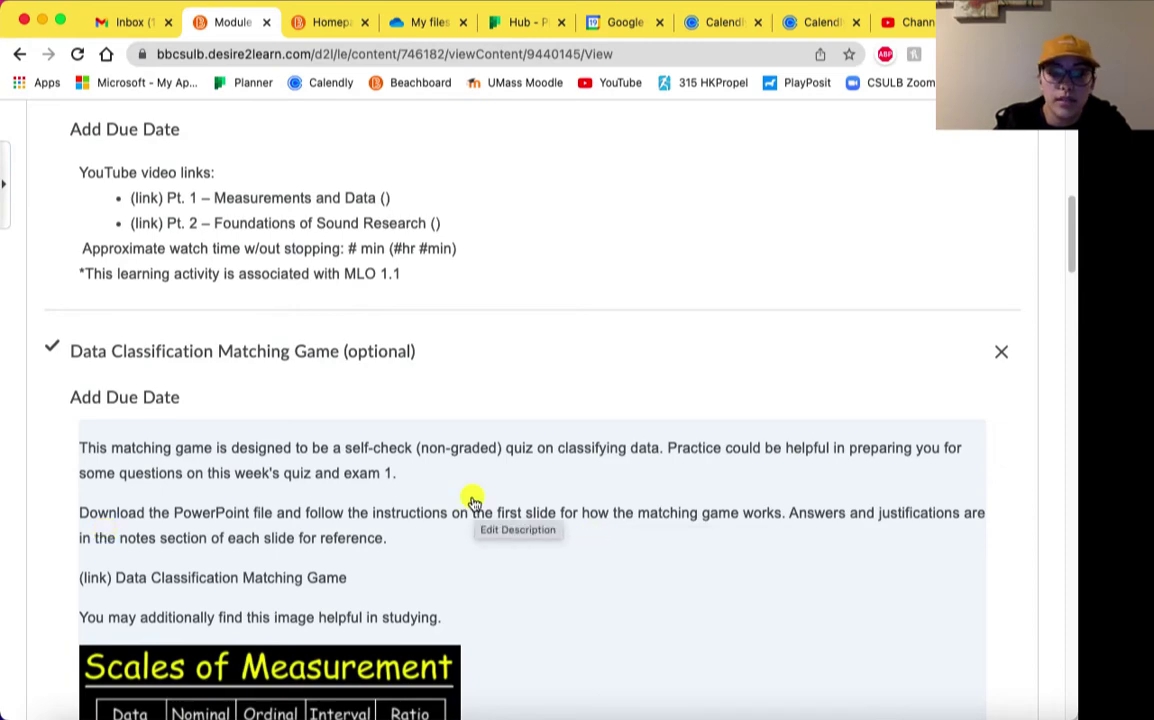
scroll(471, 495, "down", 1)
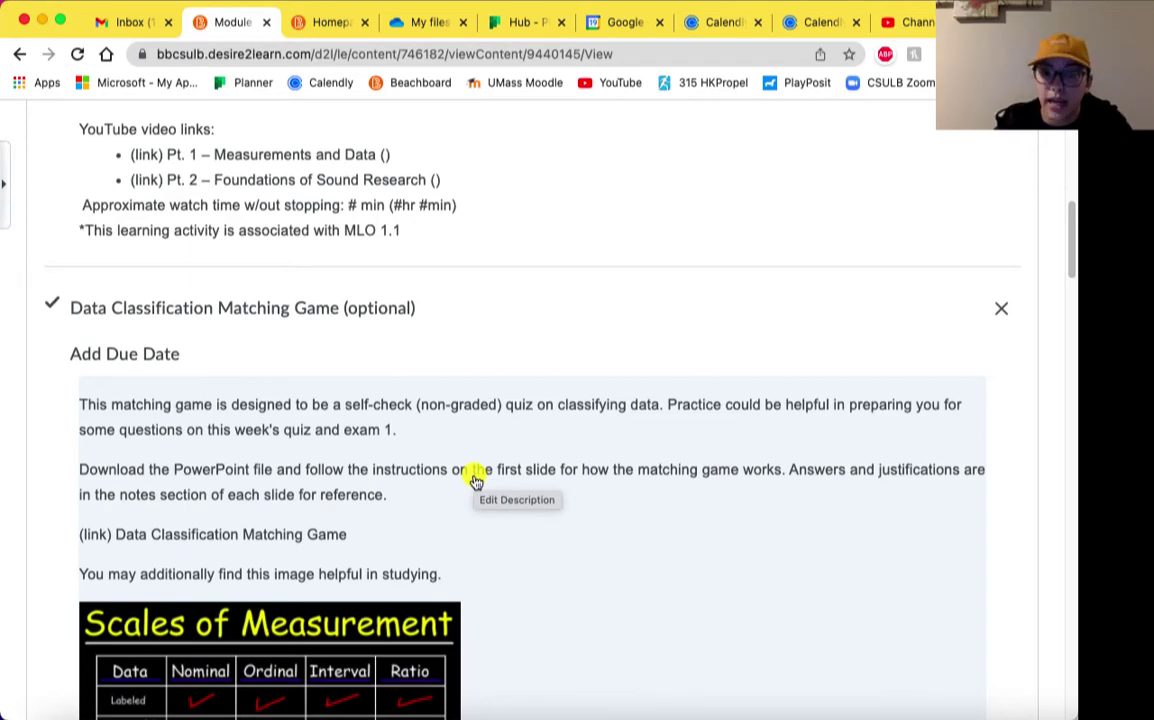
scroll(476, 481, "down", 2)
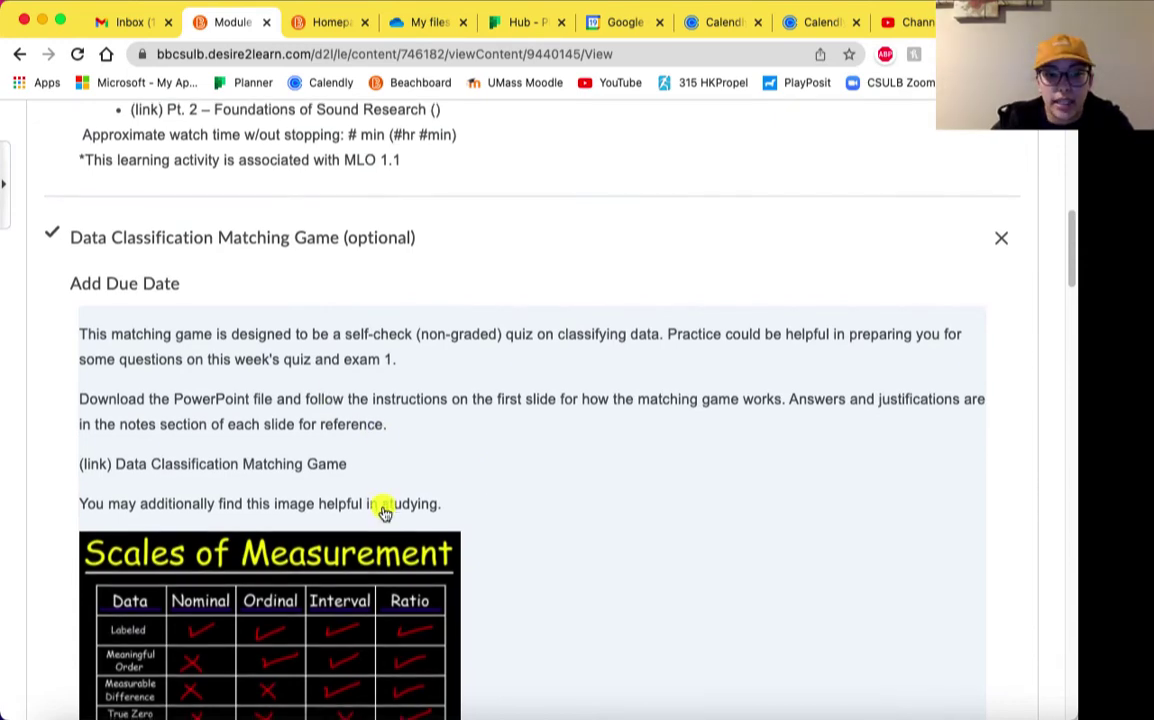
scroll(382, 508, "down", 3)
scroll(384, 512, "down", 1)
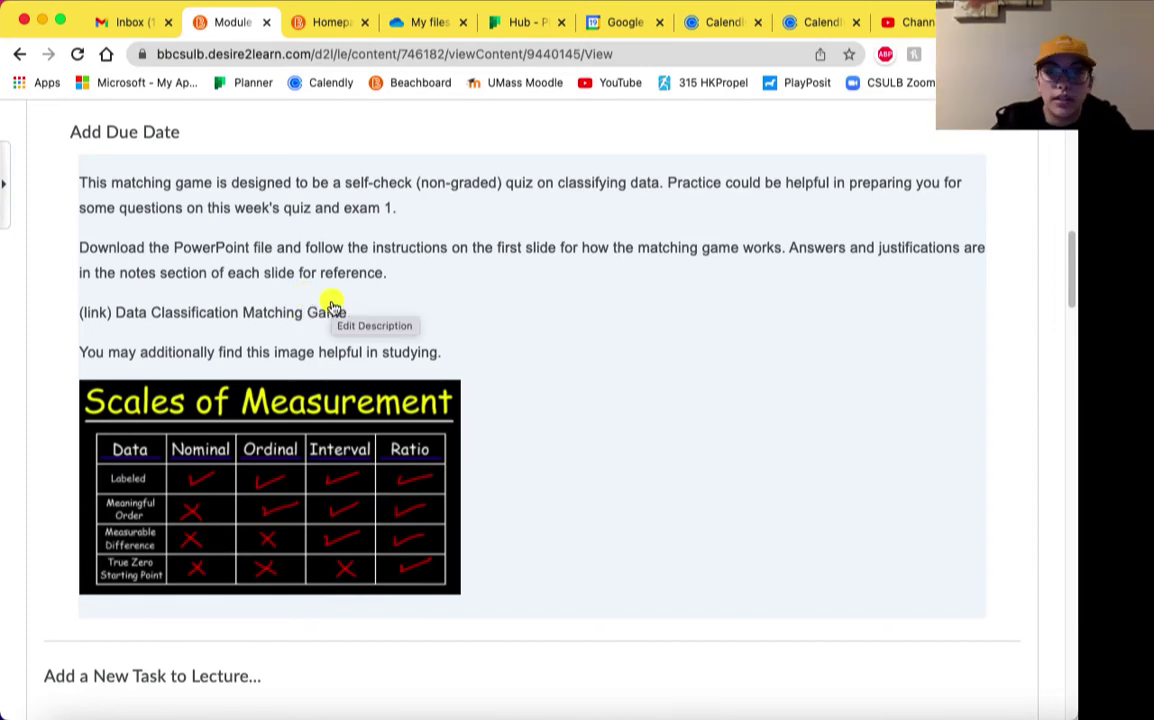
Examine the Activity 1 Practice (Guided) section's materials, video links and practice quiz instructions.
scroll(330, 304, "down", 3)
scroll(330, 303, "down", 10)
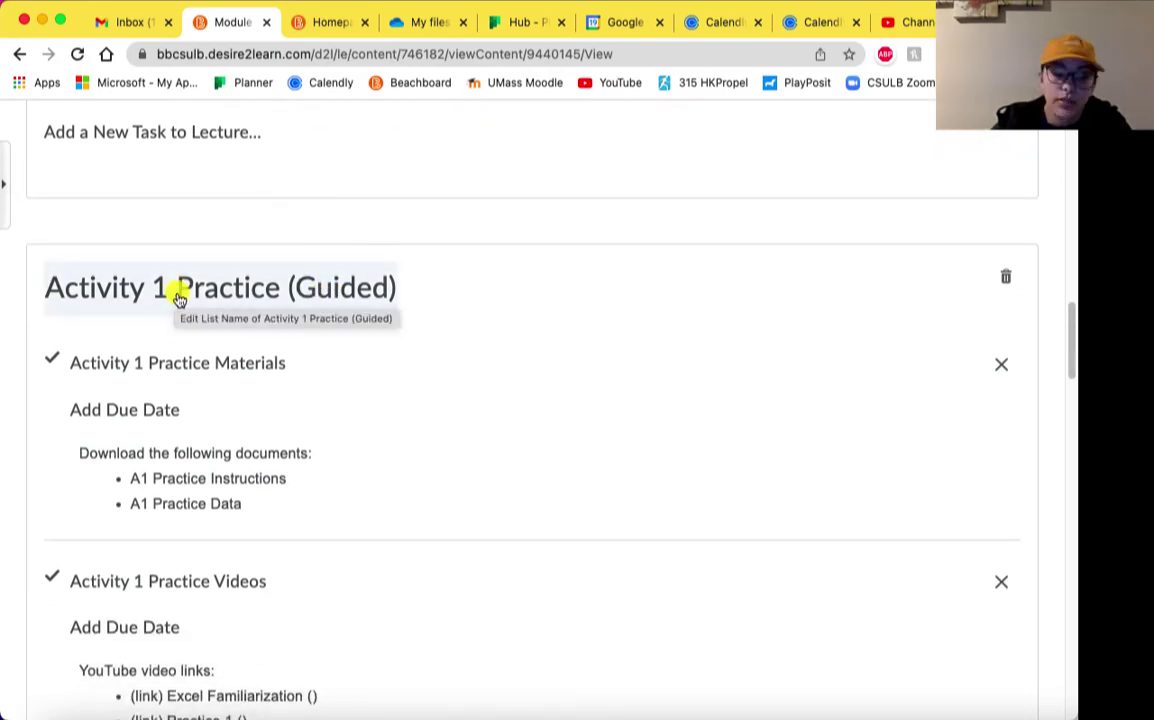
scroll(178, 300, "down", 1)
scroll(178, 300, "down", 3)
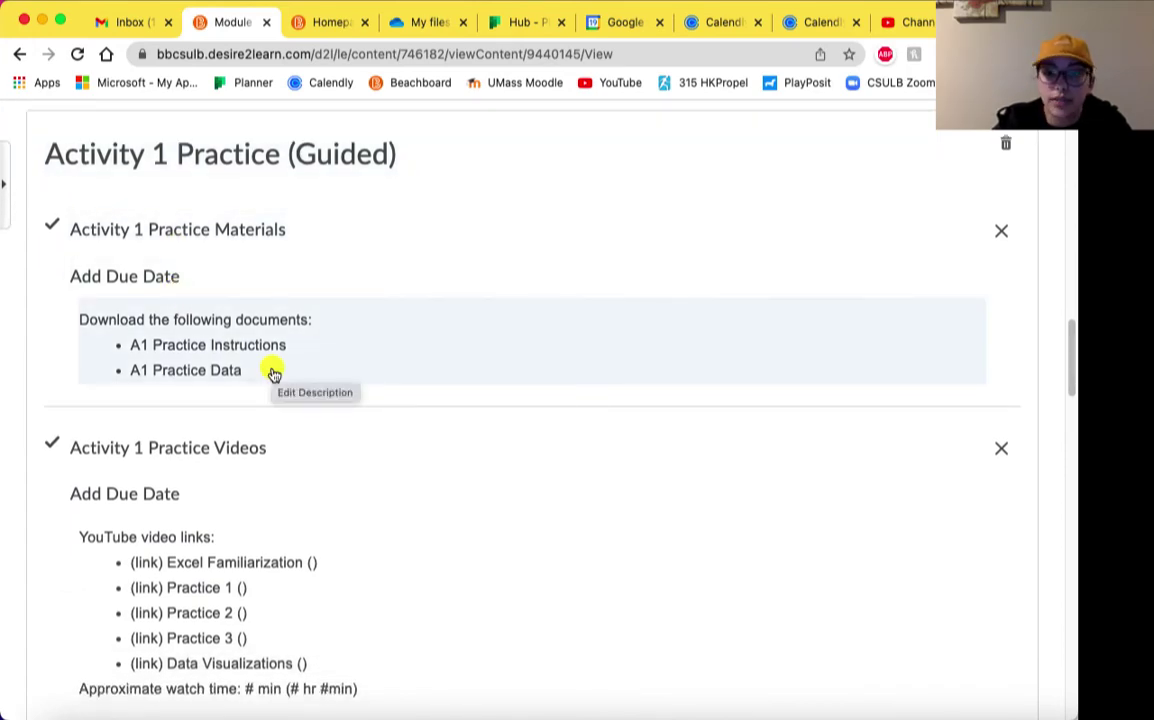
scroll(273, 373, "down", 5)
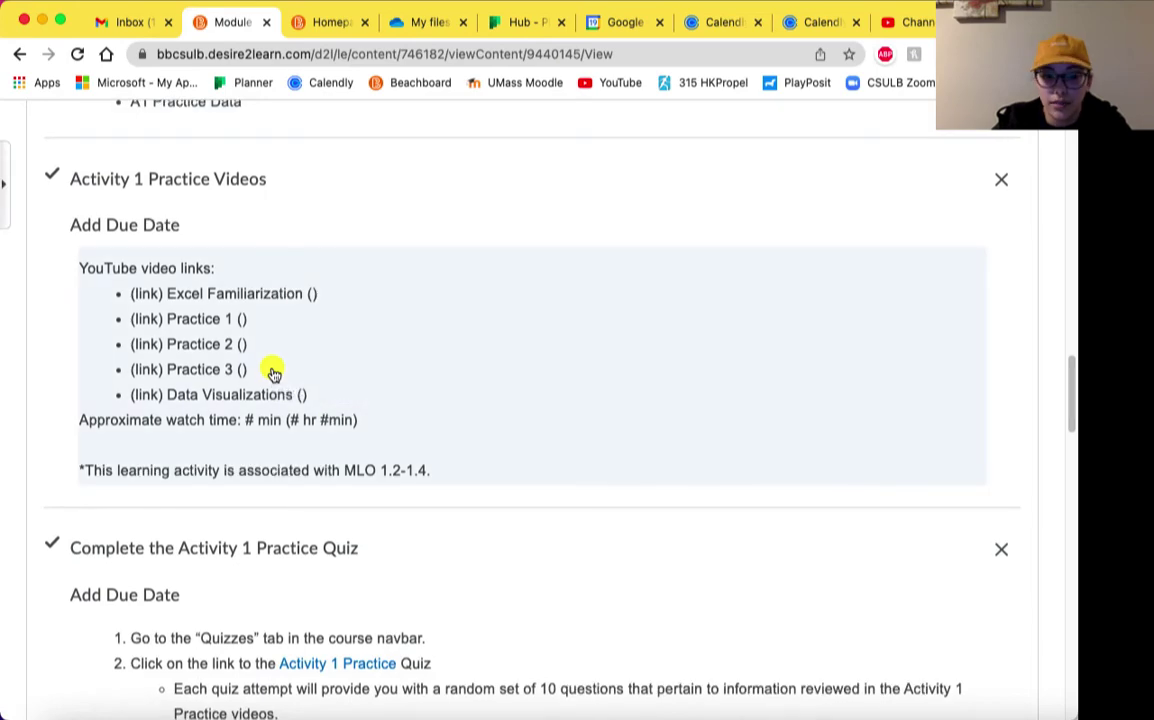
scroll(273, 373, "down", 5)
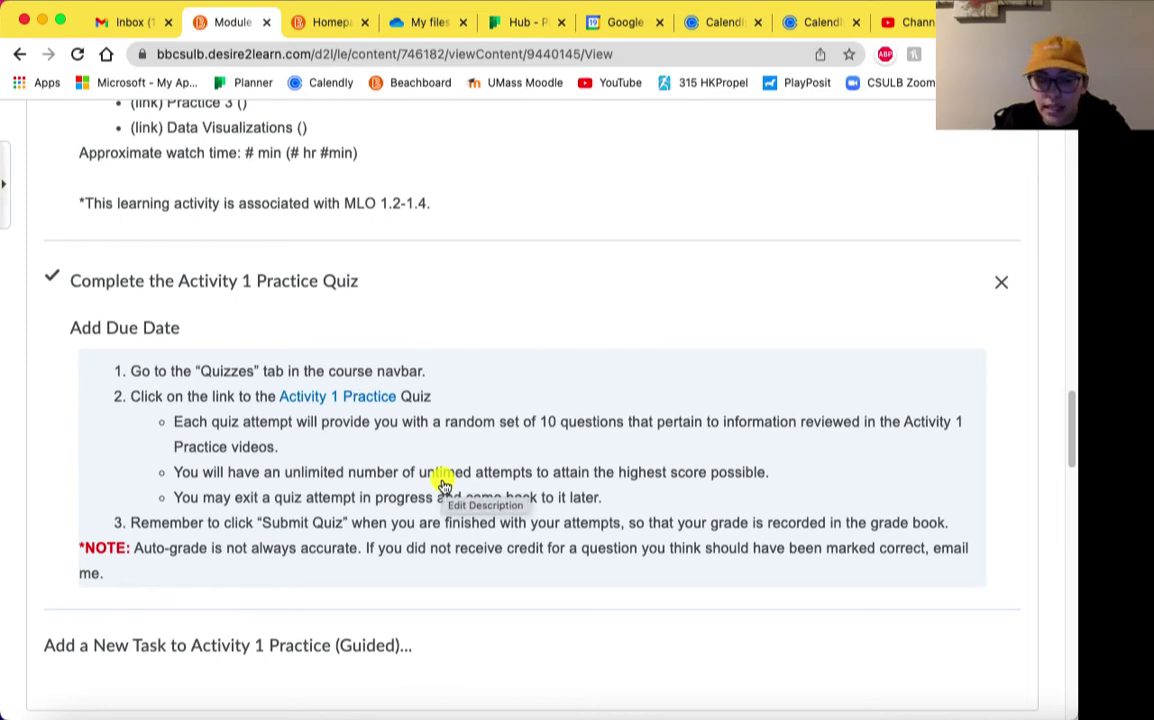
scroll(443, 486, "down", 1)
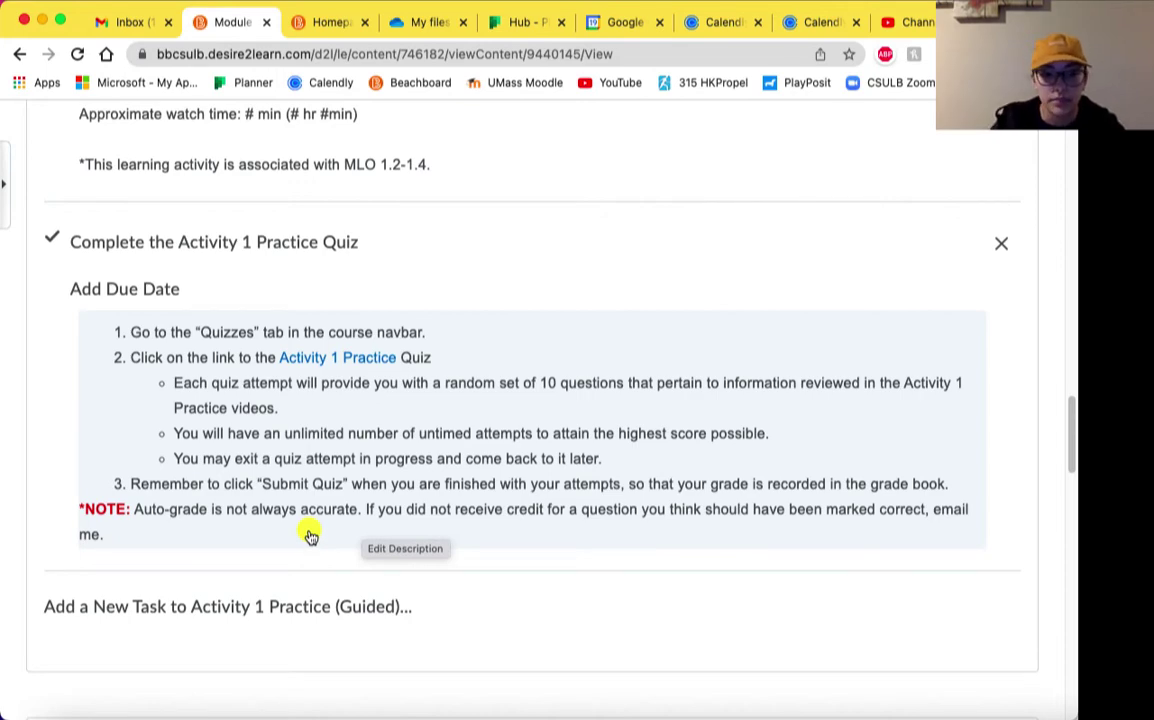
Examine the Activity 1 – Tasks (Independent) section, covering the overview video and the task assignment's materials and due date.
scroll(343, 503, "down", 3)
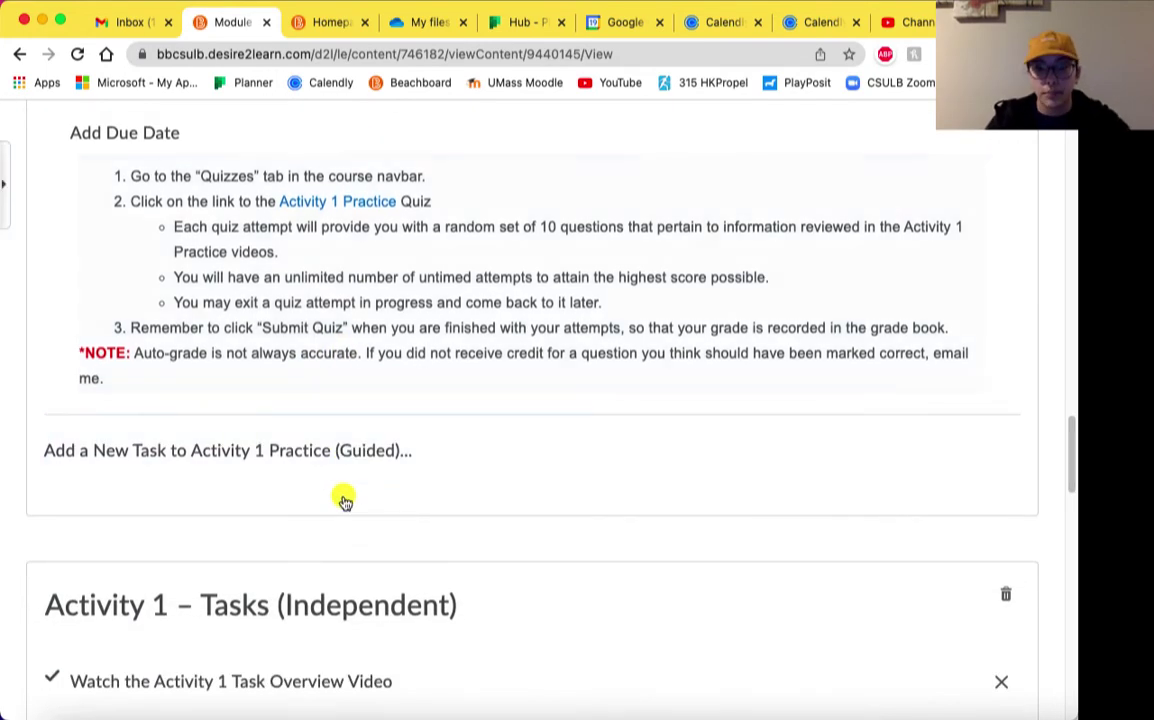
scroll(343, 503, "down", 5)
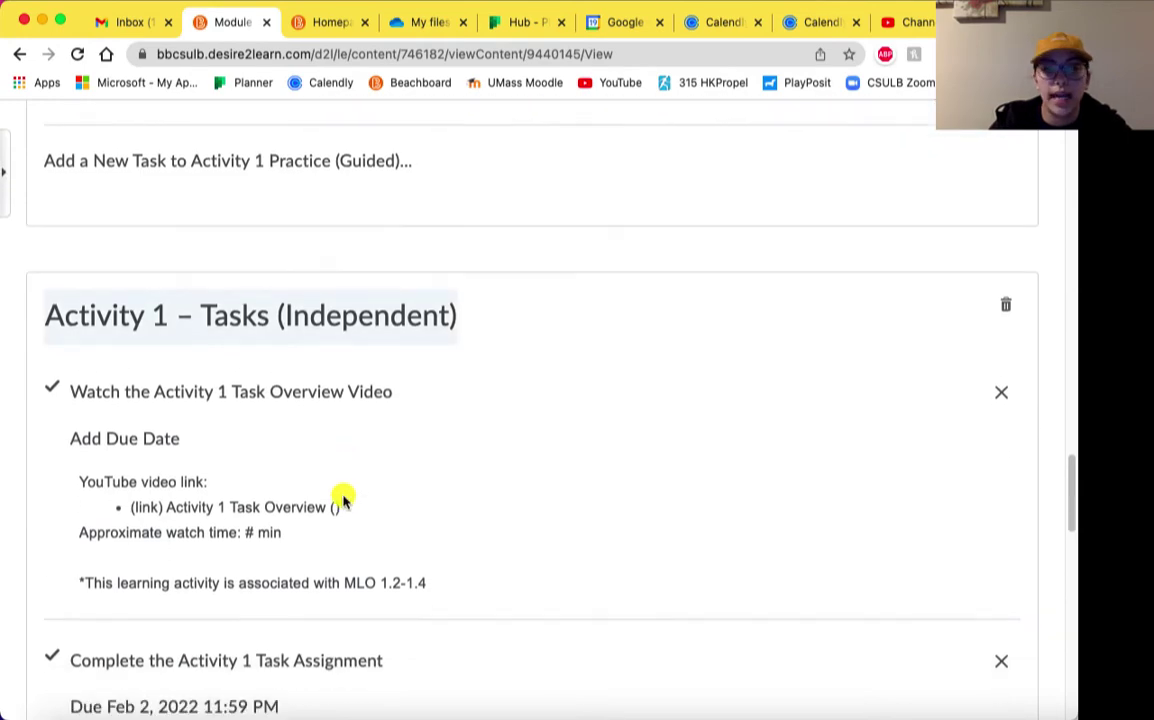
scroll(343, 503, "down", 3)
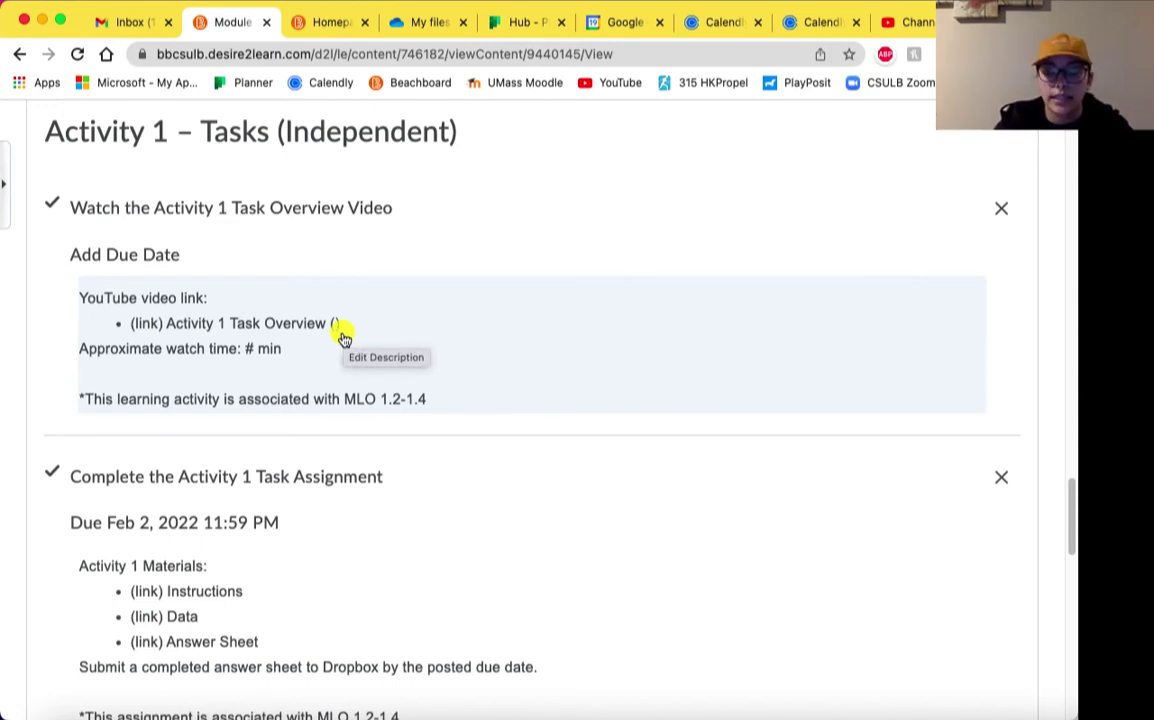
scroll(342, 338, "down", 3)
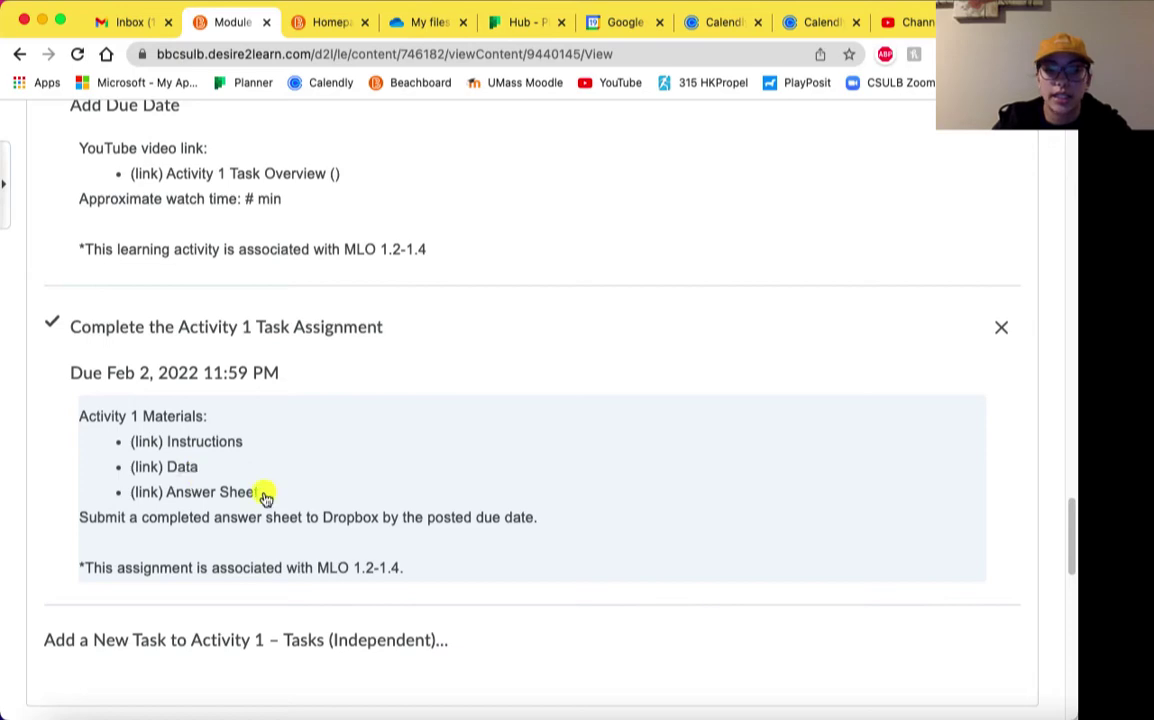
scroll(267, 496, "down", 6)
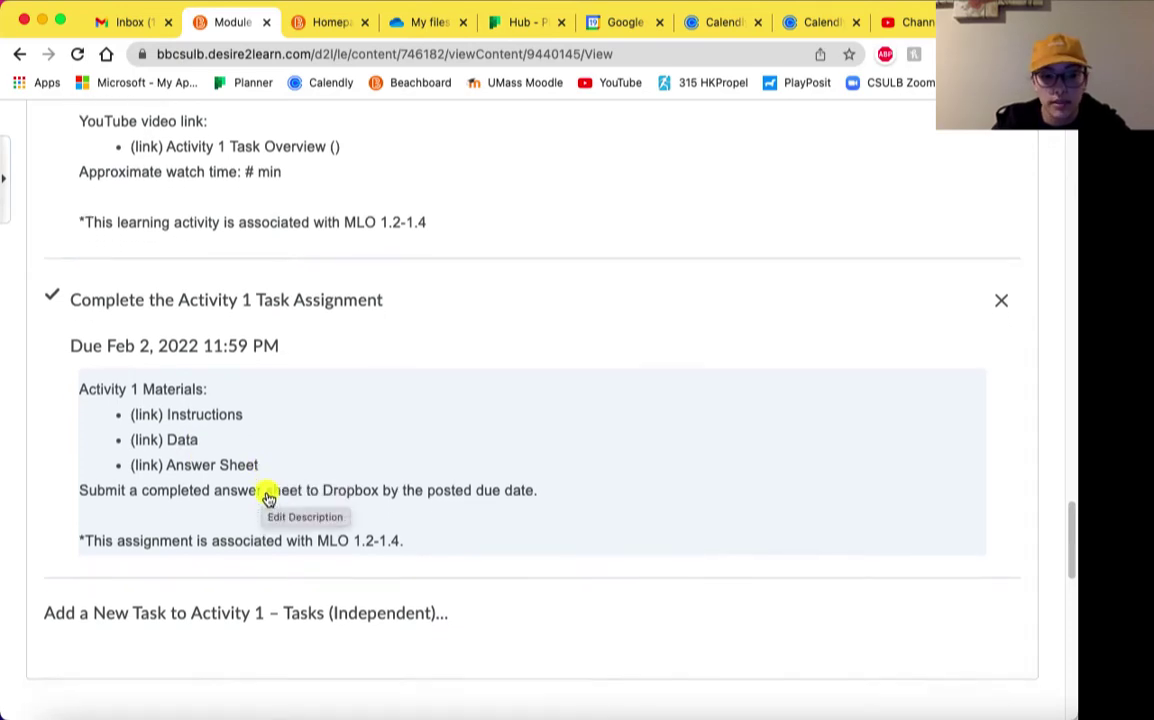
View the checklist's Supplemental Resources section with the key terms document, and return to the Module 1 page.
scroll(265, 496, "down", 5)
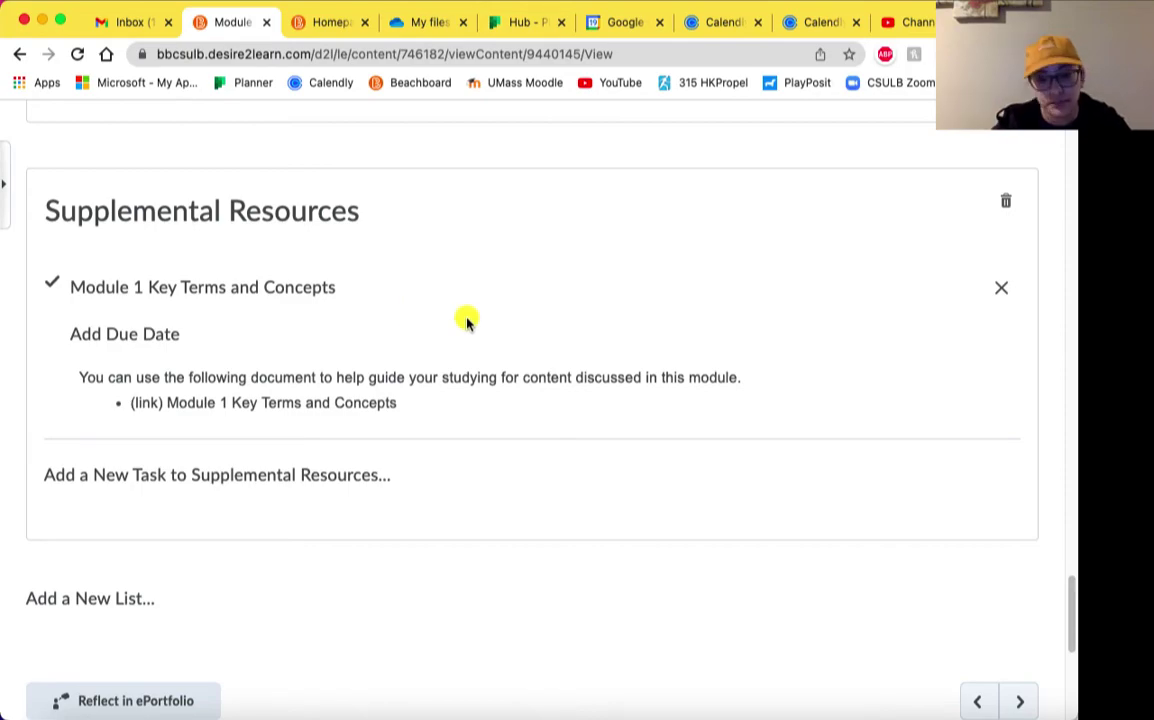
scroll(471, 324, "up", 10)
scroll(471, 324, "up", 10)
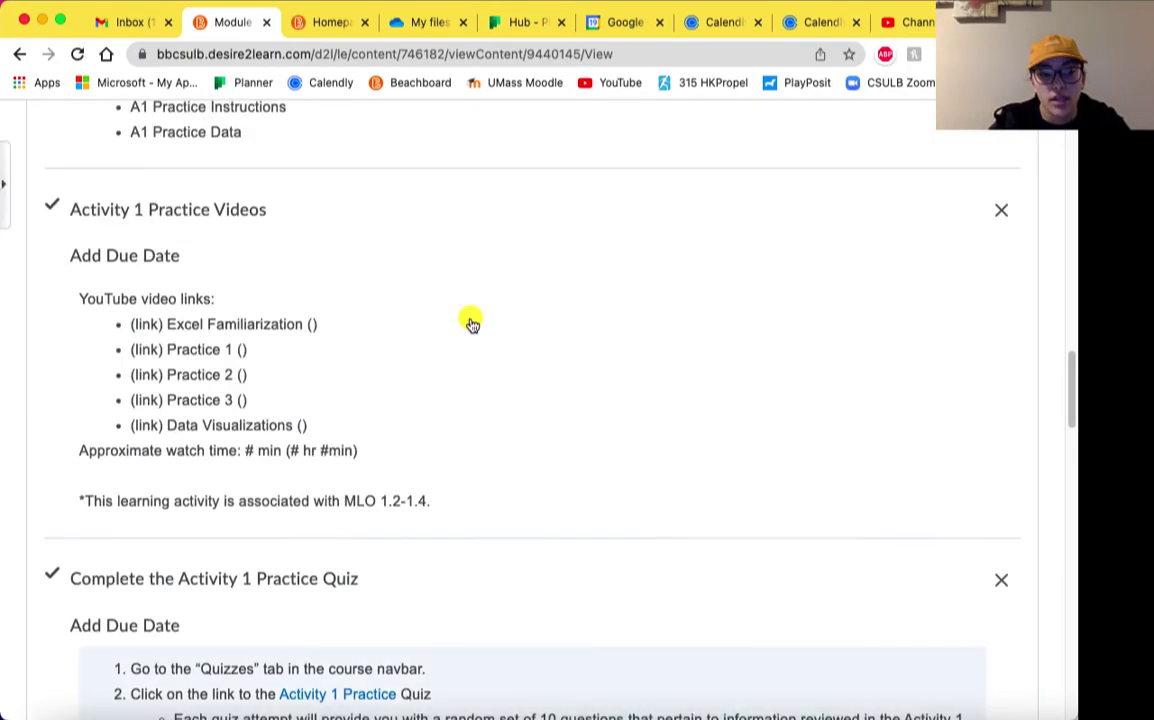
scroll(471, 322, "up", 8)
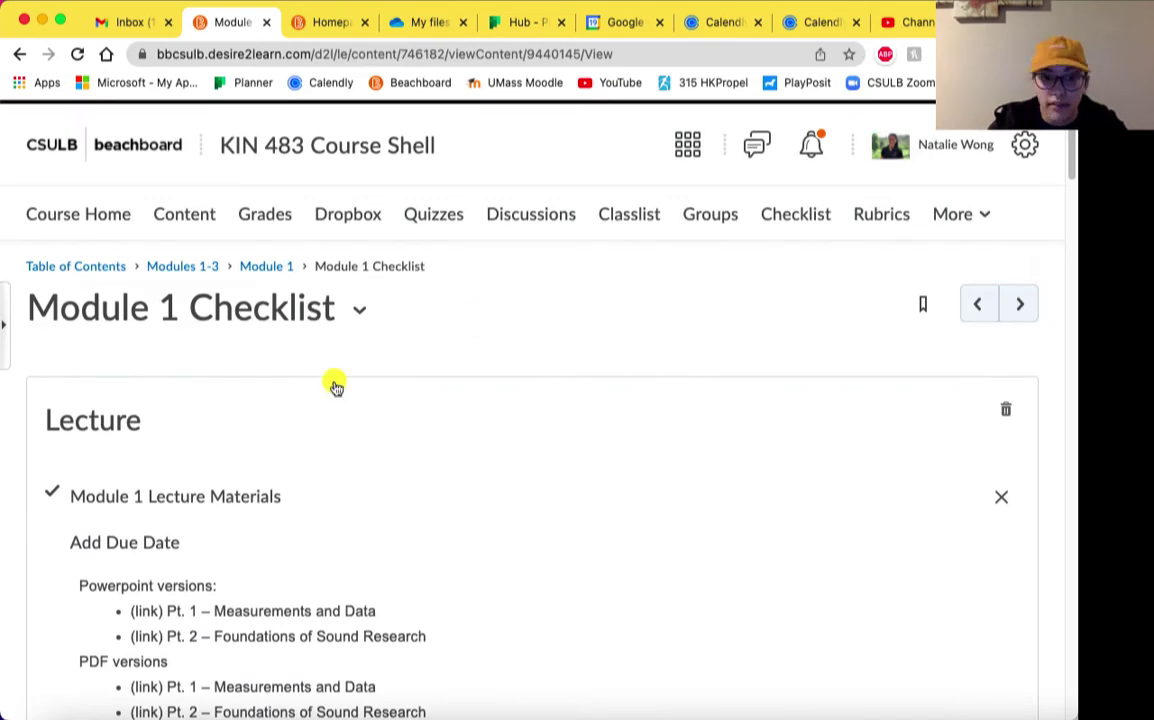
left_click(256, 268)
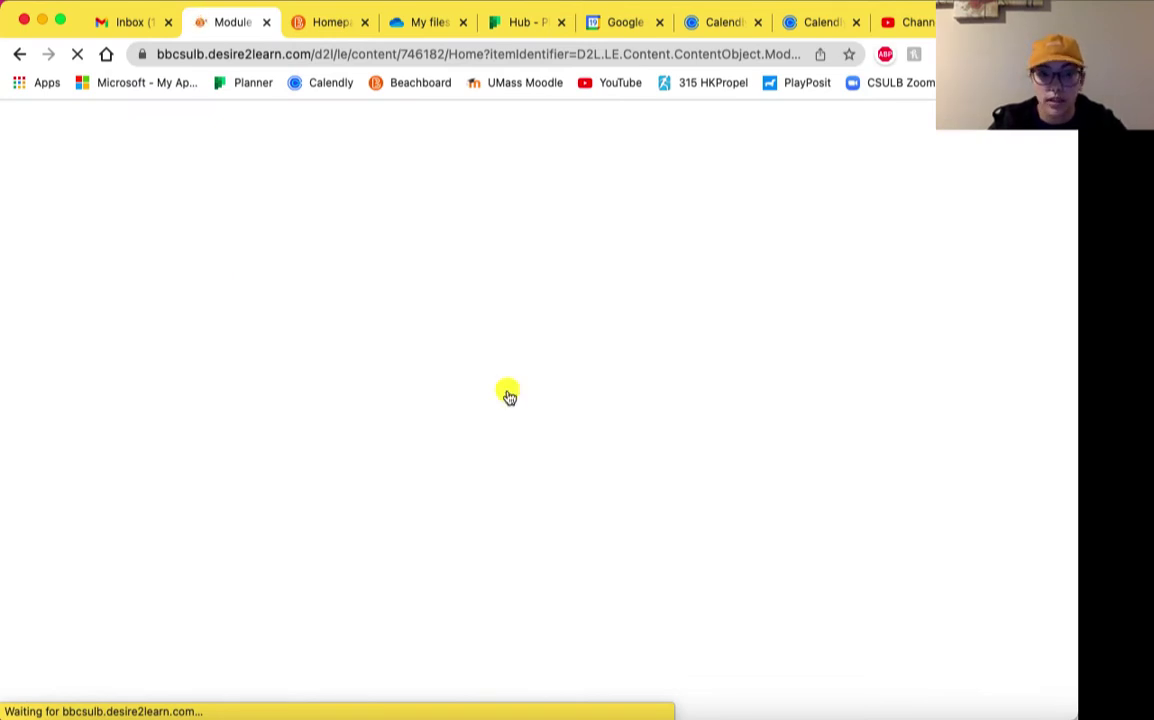
Expand Module 1's Lecture Materials, view the Lecture PPT/PDF, Lecture Videos and Data Classification Practice folders, and collapse it again.
scroll(508, 393, "down", 6)
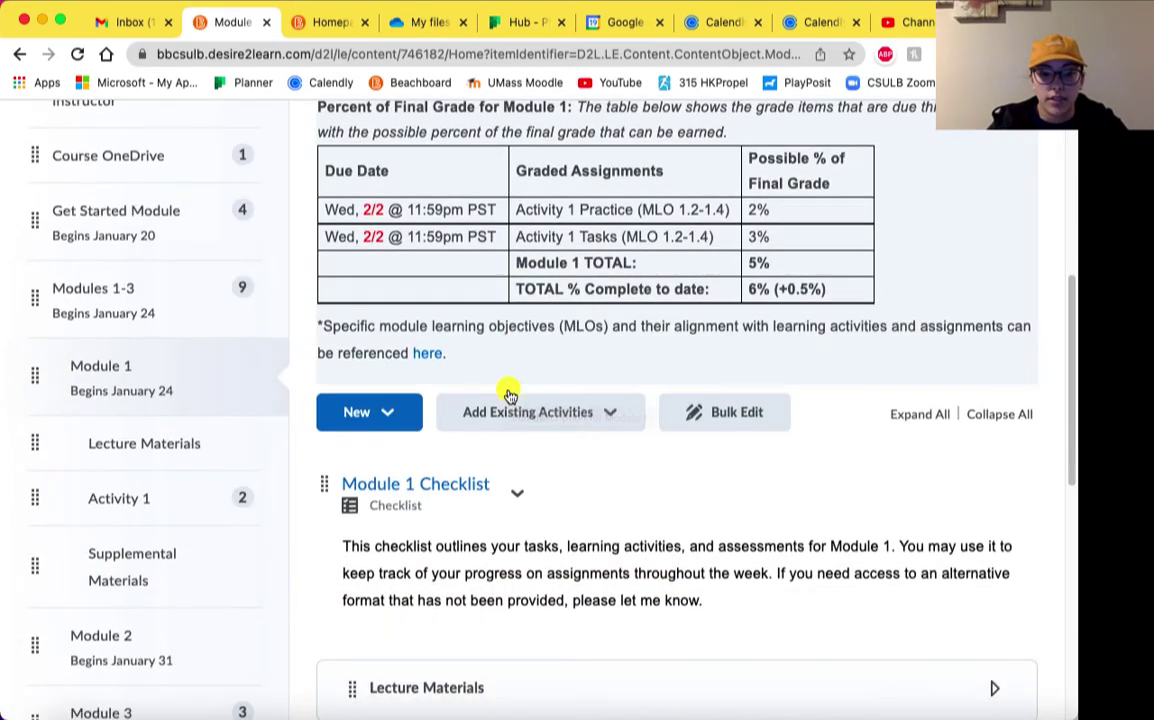
scroll(508, 393, "down", 3)
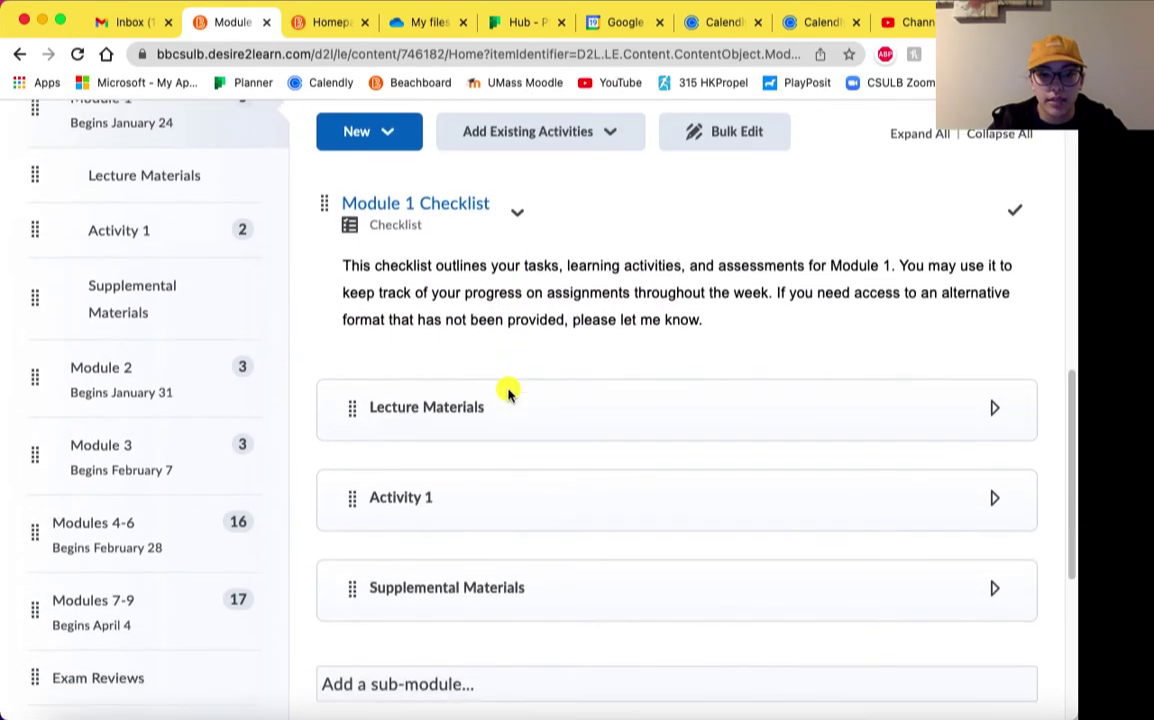
left_click(508, 396)
scroll(508, 396, "down", 3)
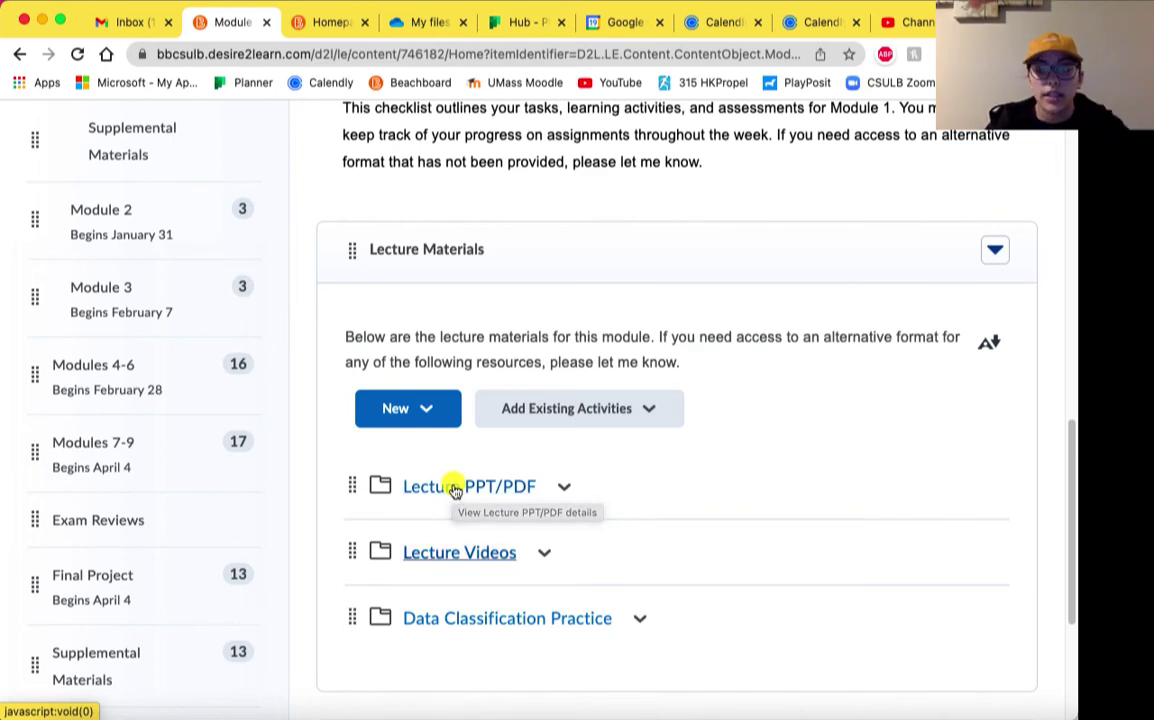
key("Tab")
key("Tab")
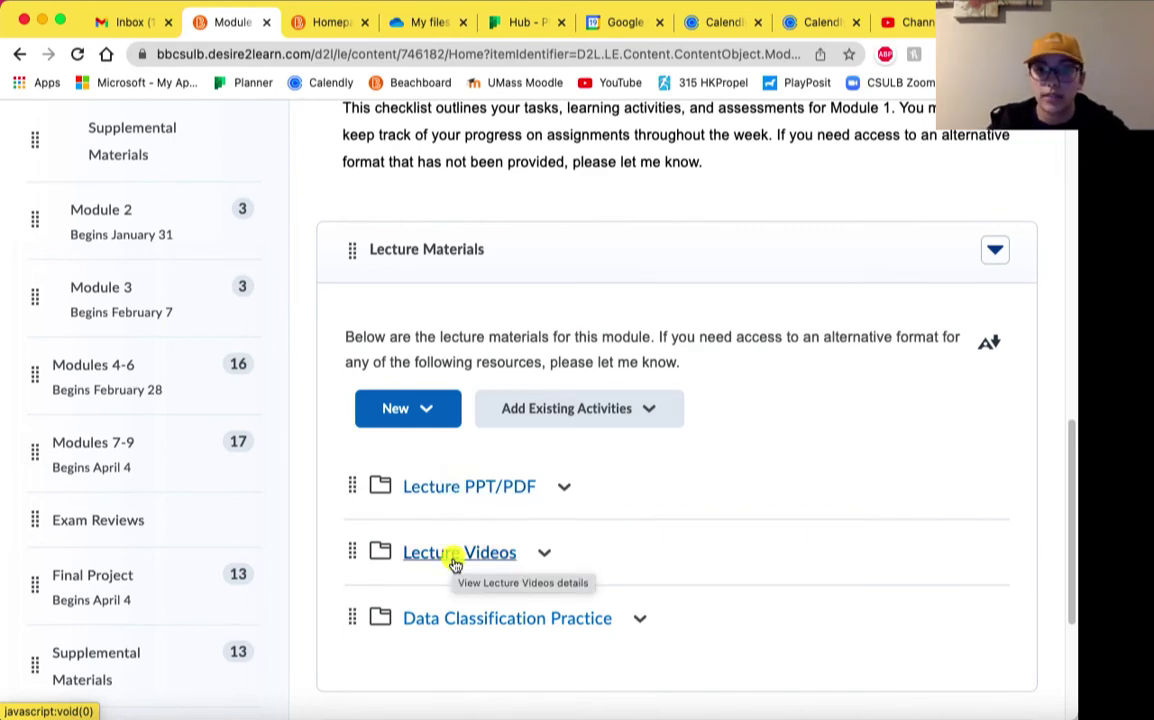
scroll(455, 565, "down", 1)
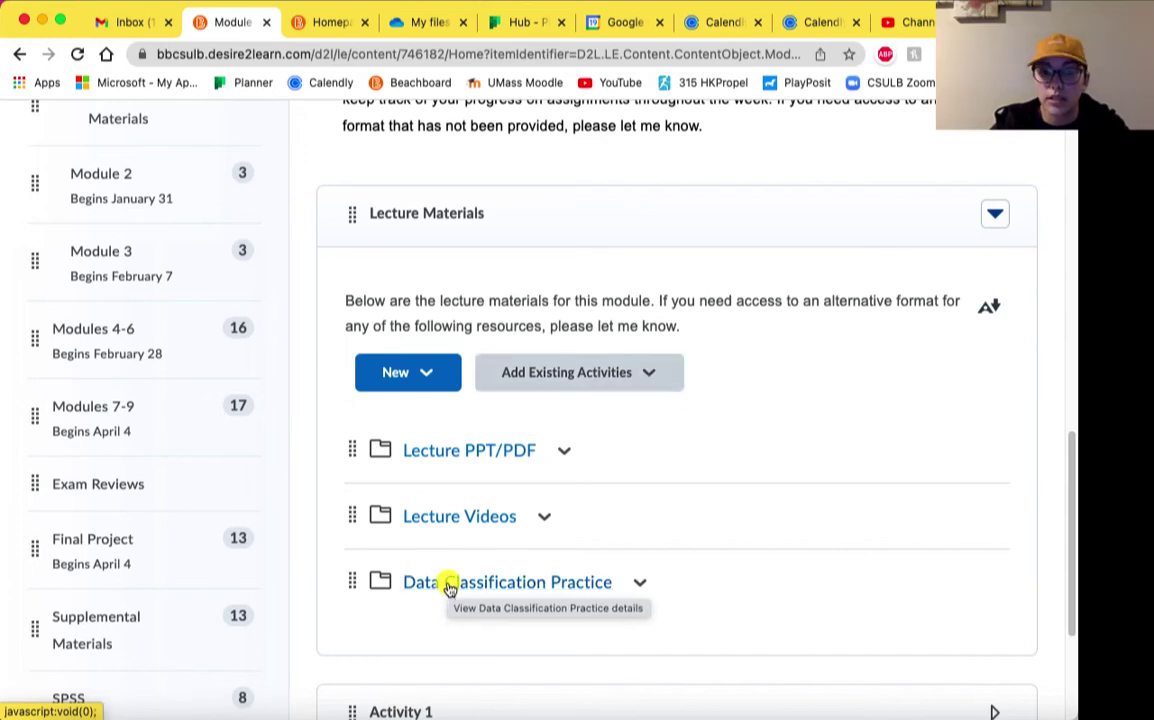
left_click(509, 213)
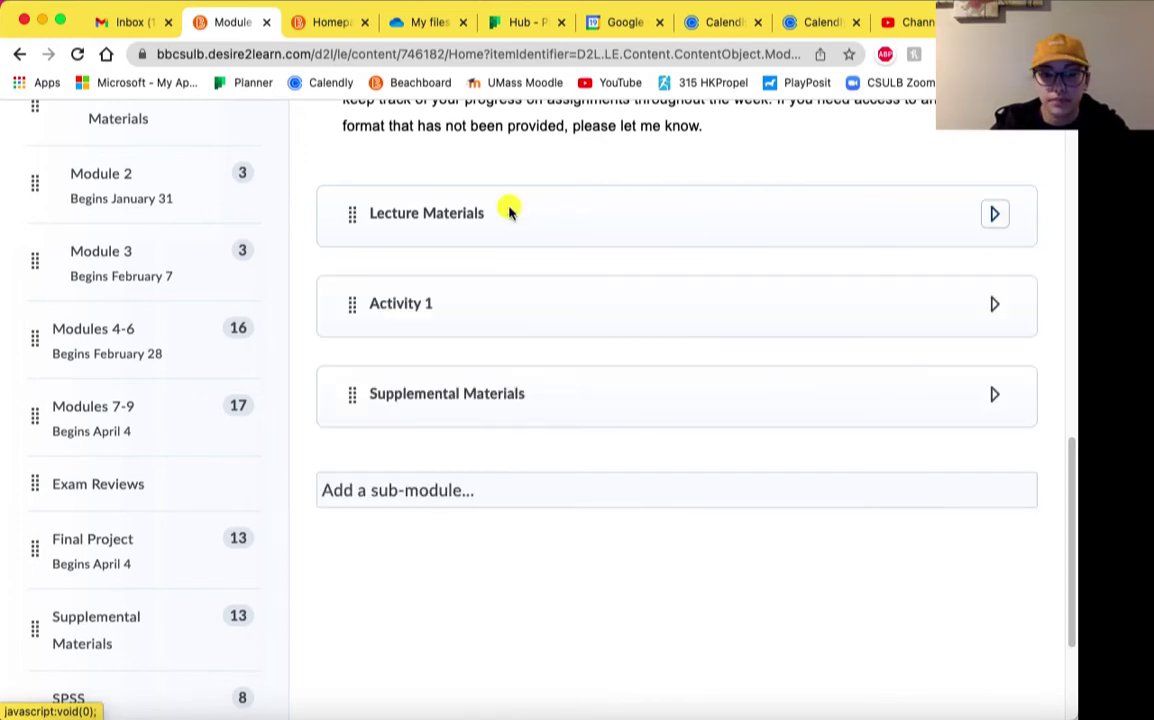
Expand Module 1's Activity 1 section, view its Practice and Tasks folders, and collapse it again.
left_click(483, 320)
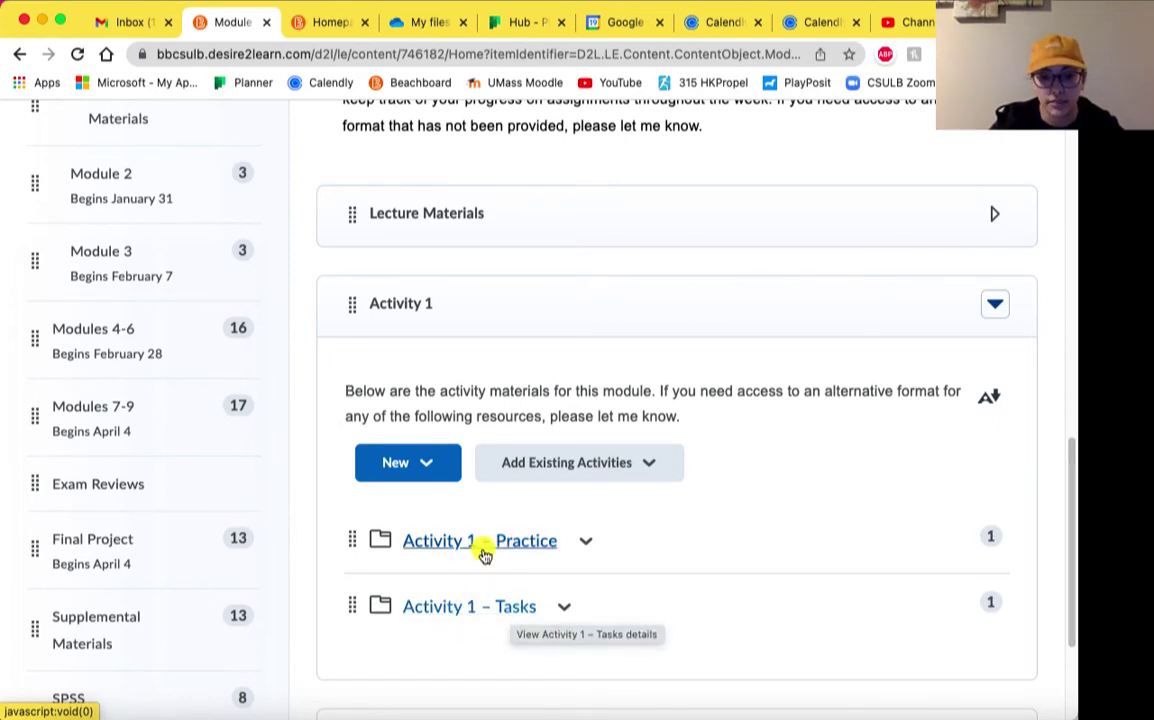
scroll(484, 549, "down", 1)
left_click(535, 262)
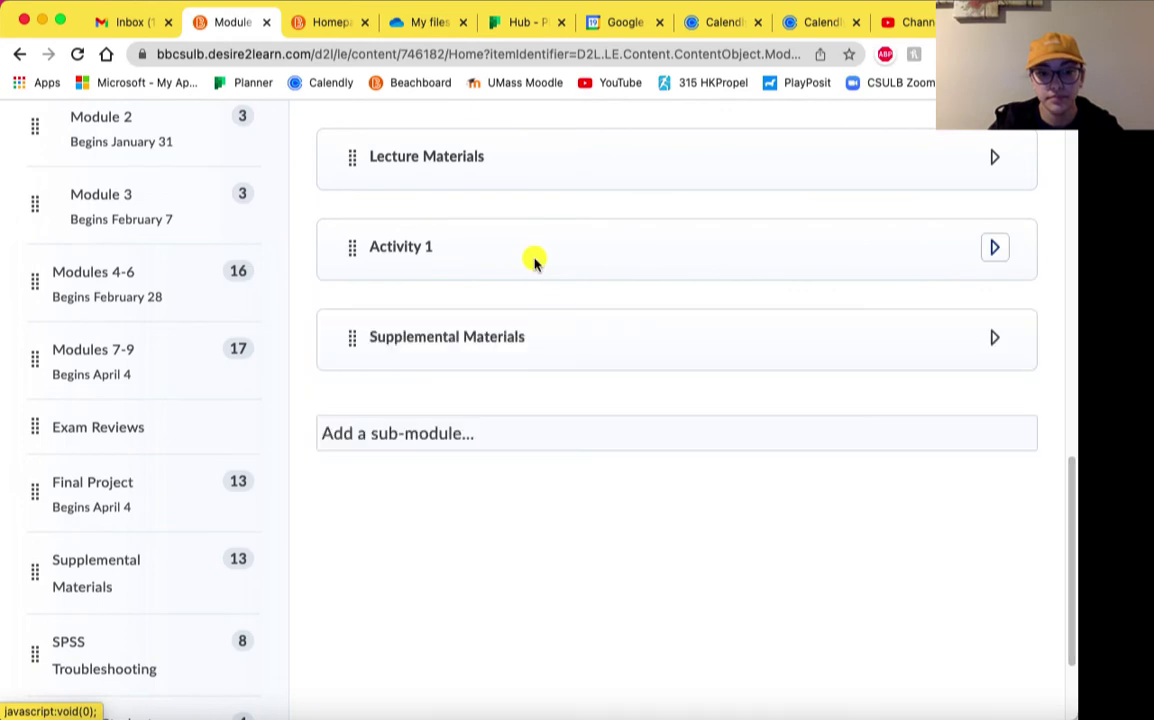
Expand and collapse Module 1's Supplemental Materials section, and go back to the module's graded assignments table.
left_click(494, 340)
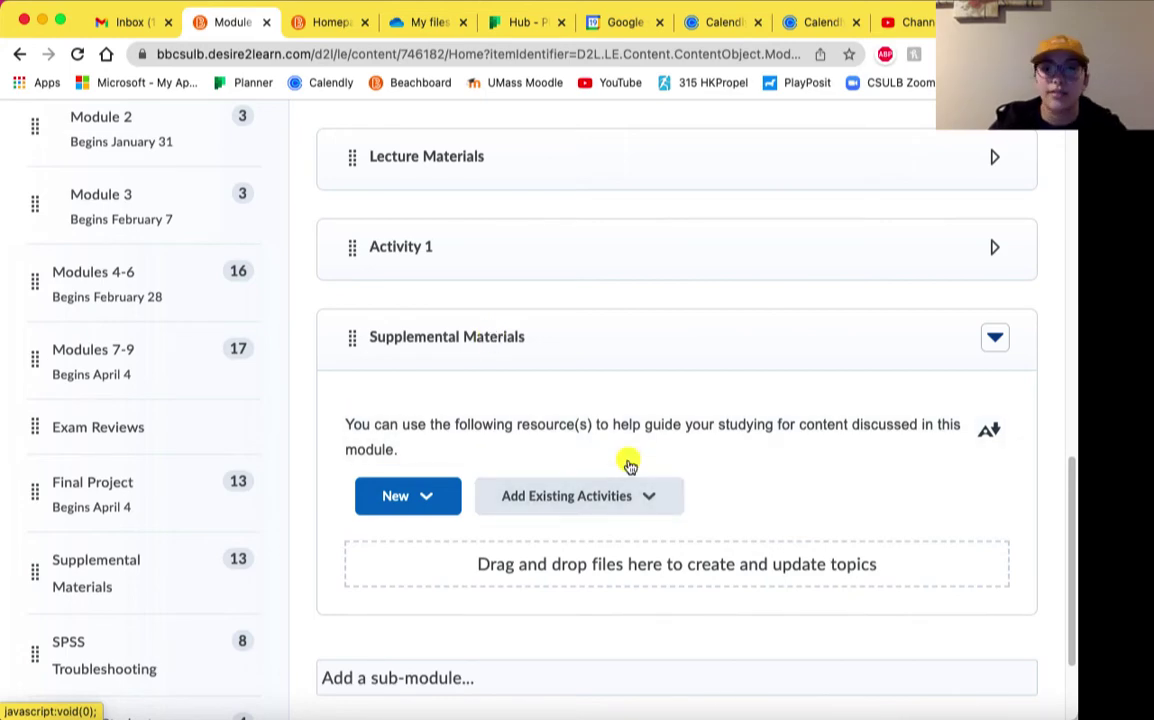
left_click(467, 347)
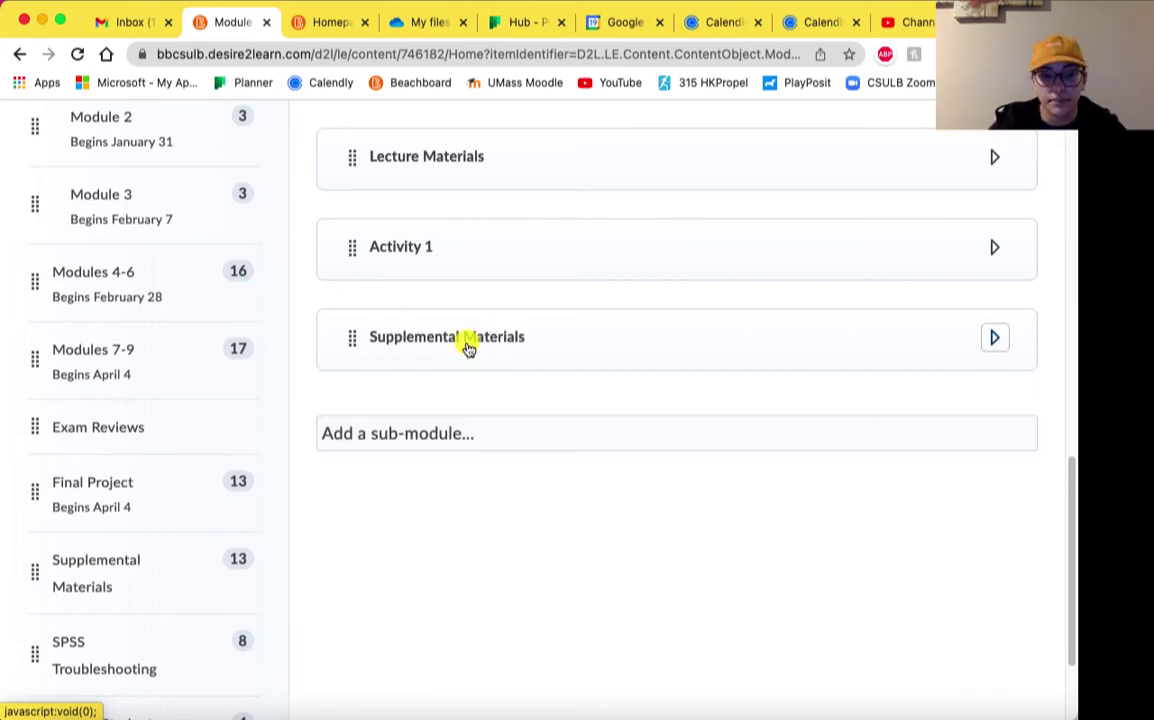
scroll(467, 347, "up", 5)
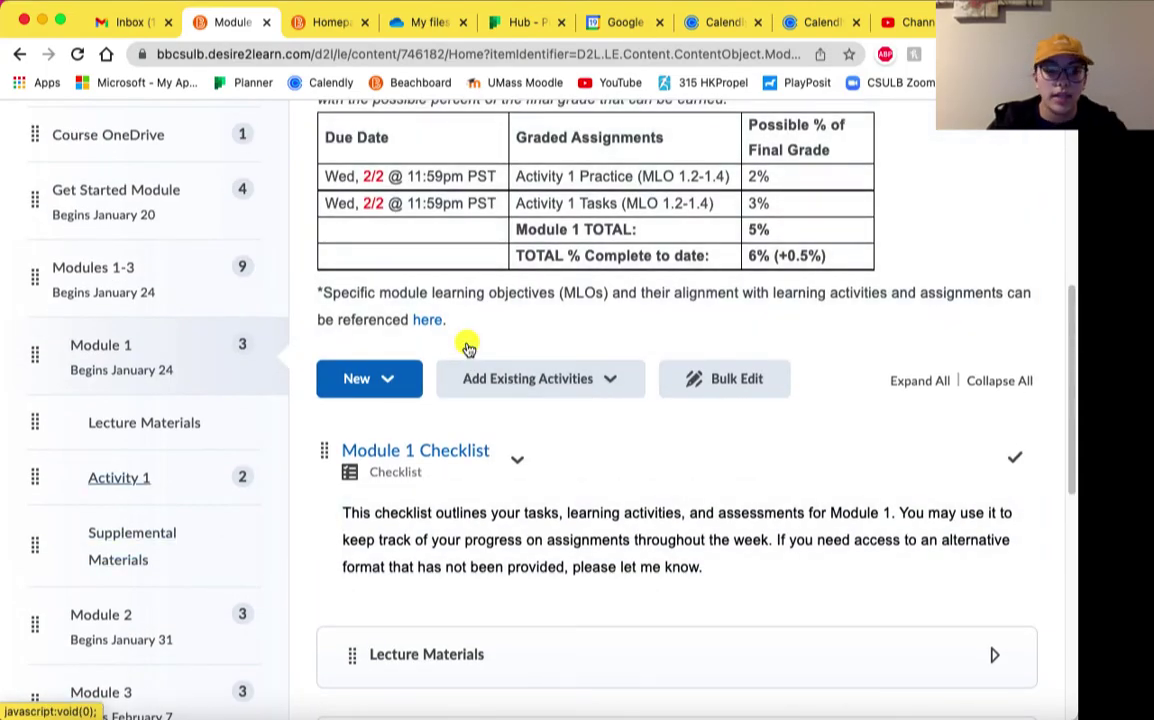
scroll(440, 566, "up", 1)
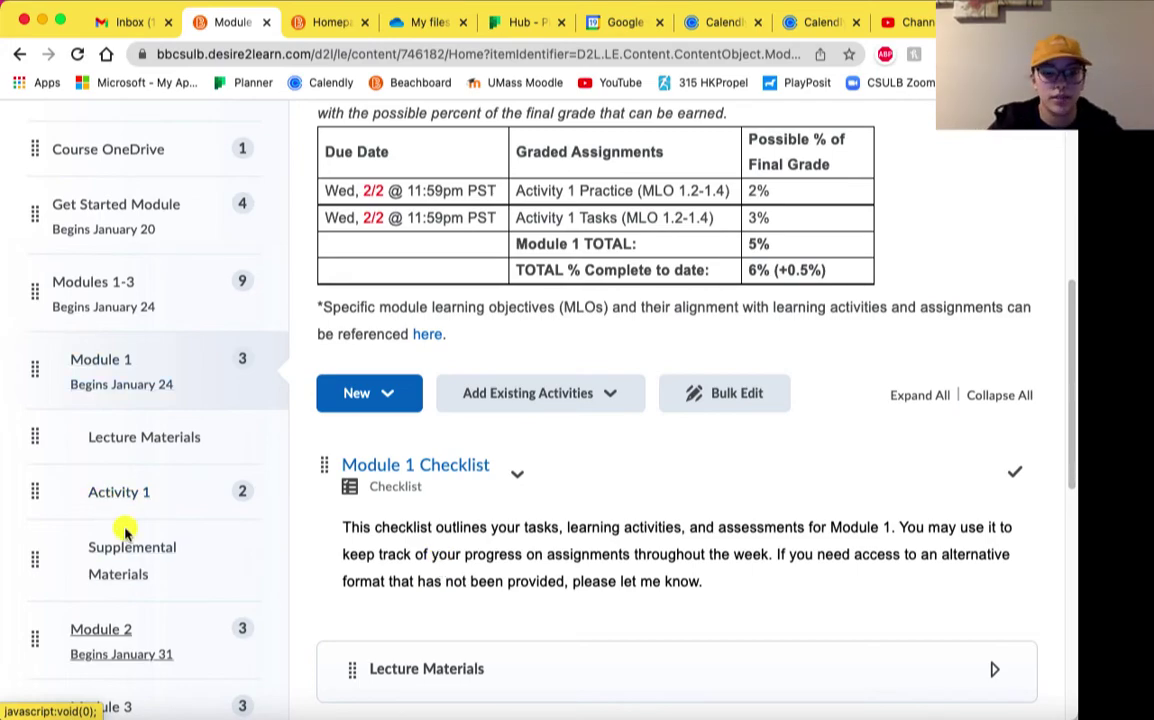
scroll(126, 534, "up", 2)
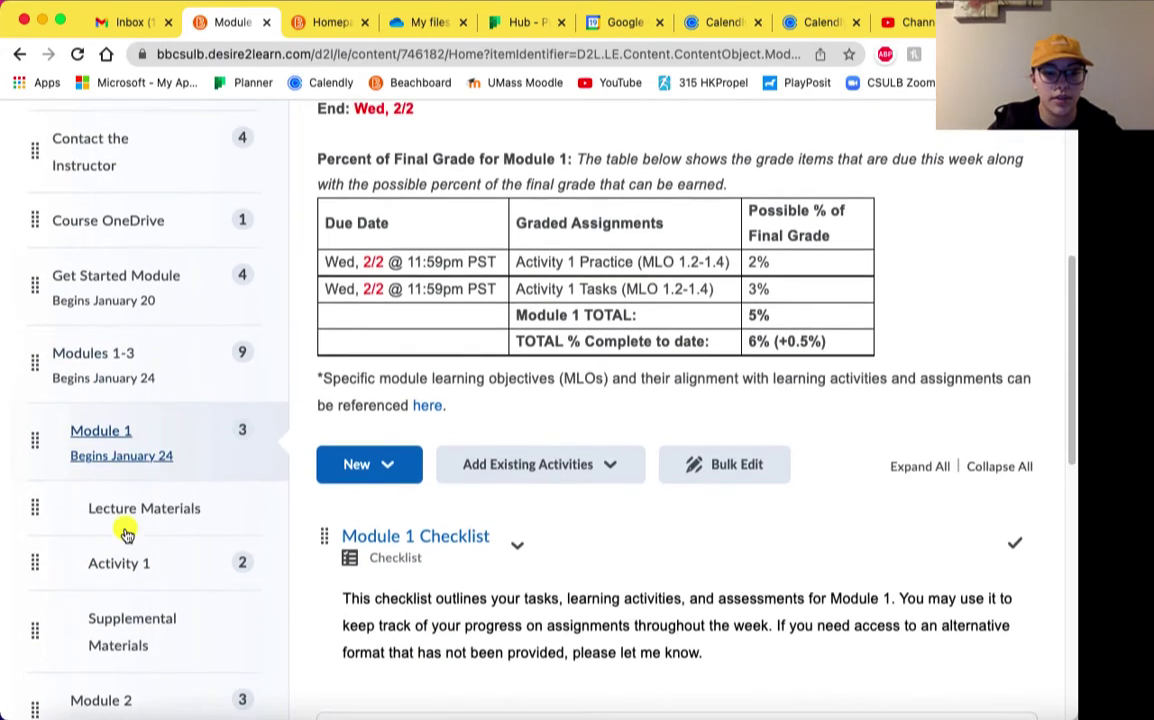
Look through the course table of contents from Contact the Instructor down to the Final Project and supplemental sections.
scroll(126, 534, "up", 4)
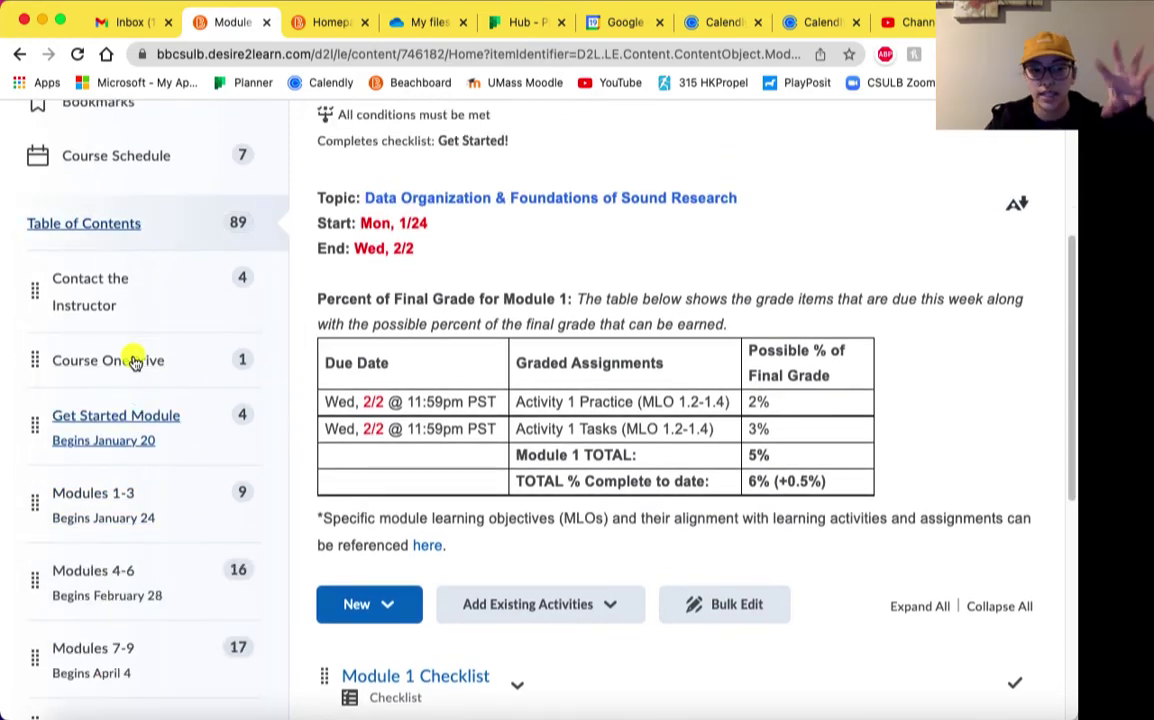
scroll(133, 362, "down", 1)
scroll(133, 362, "down", 3)
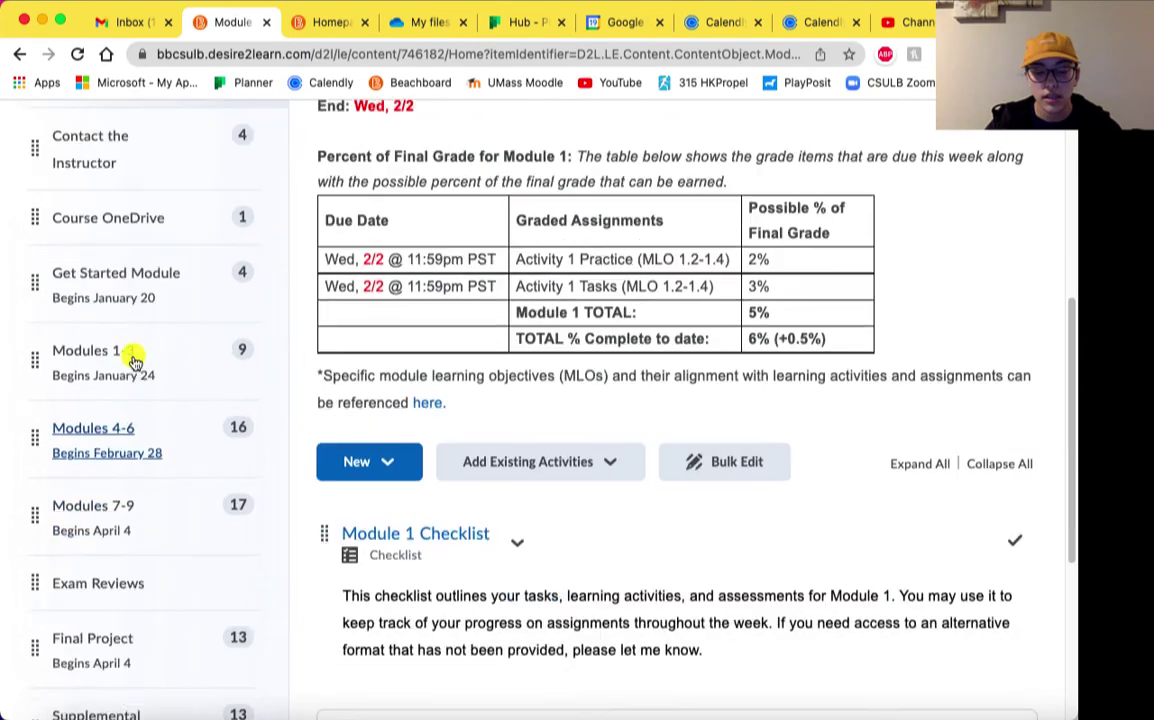
scroll(147, 546, "down", 2)
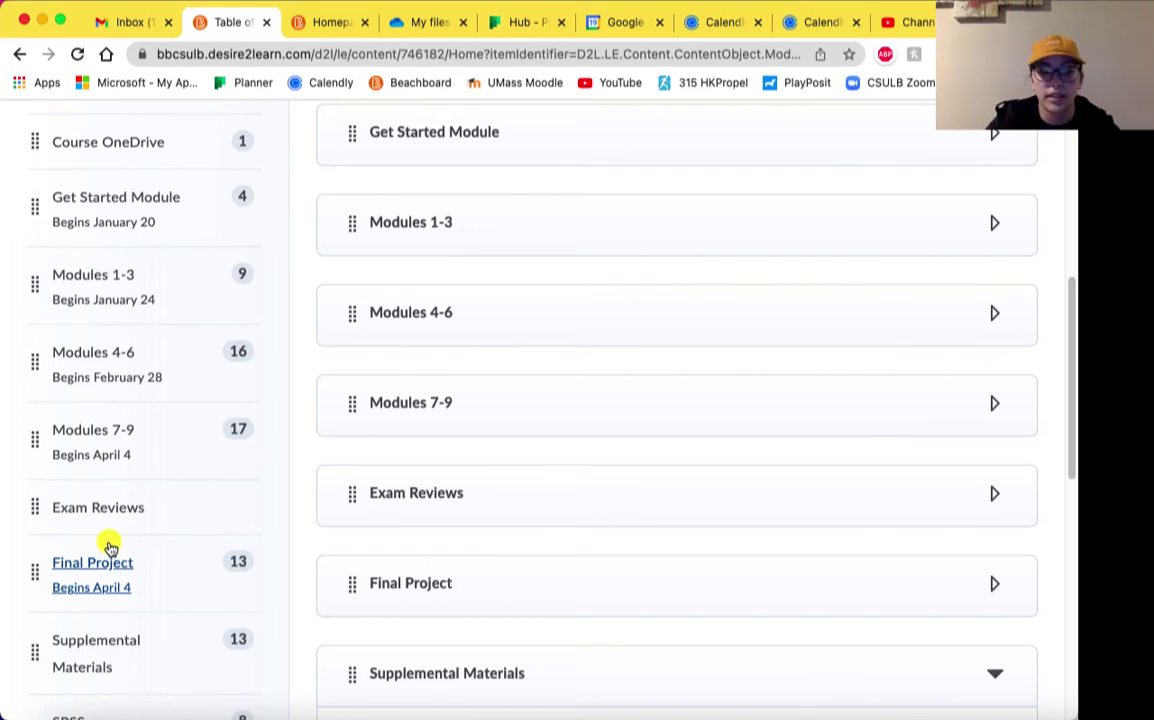
Open the Supplemental Materials module and collapse its Tables section.
scroll(110, 548, "down", 1)
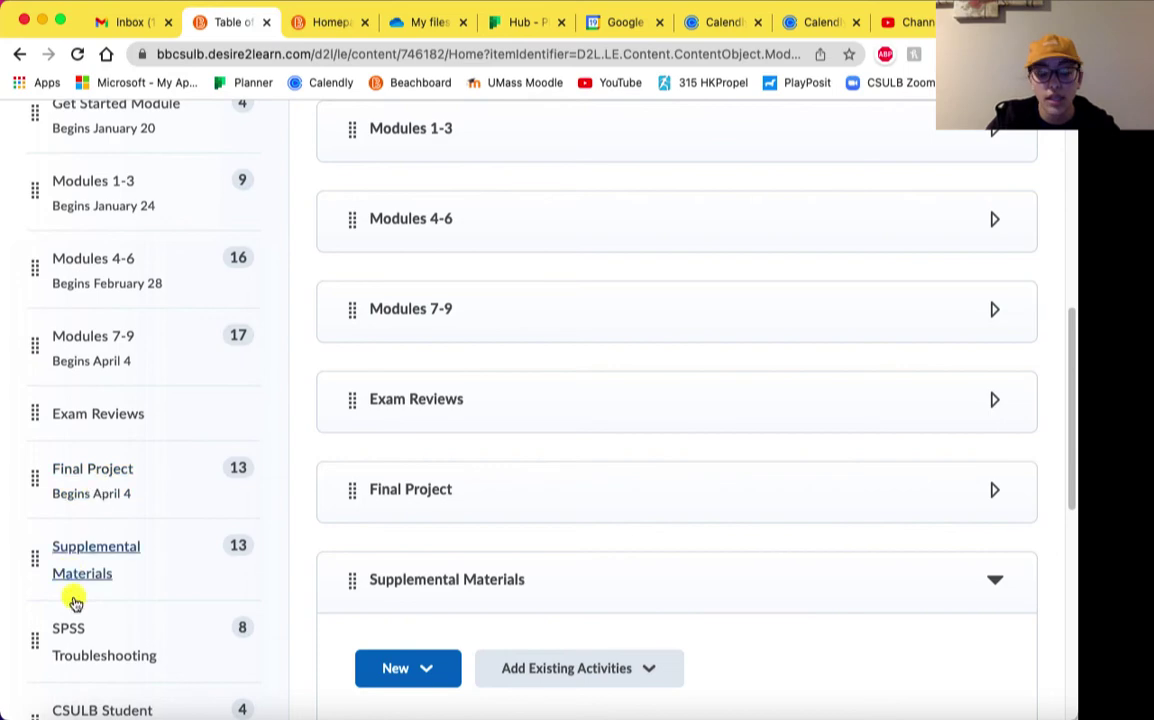
left_click(100, 576)
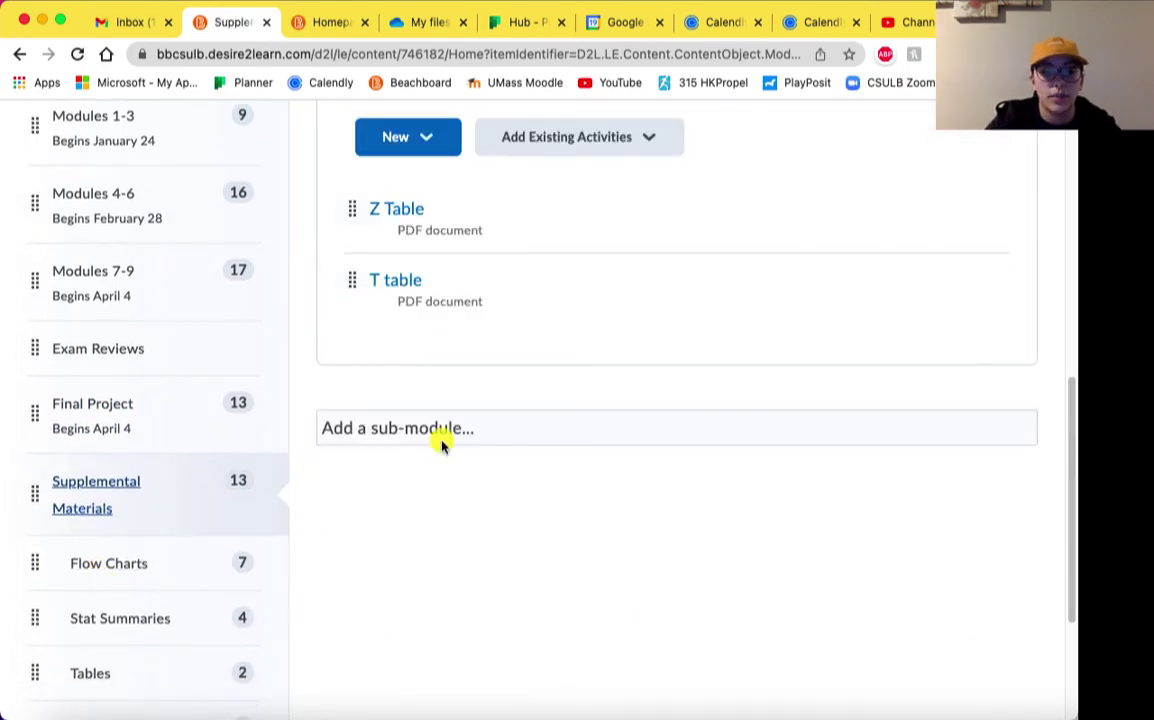
scroll(404, 523, "up", 3)
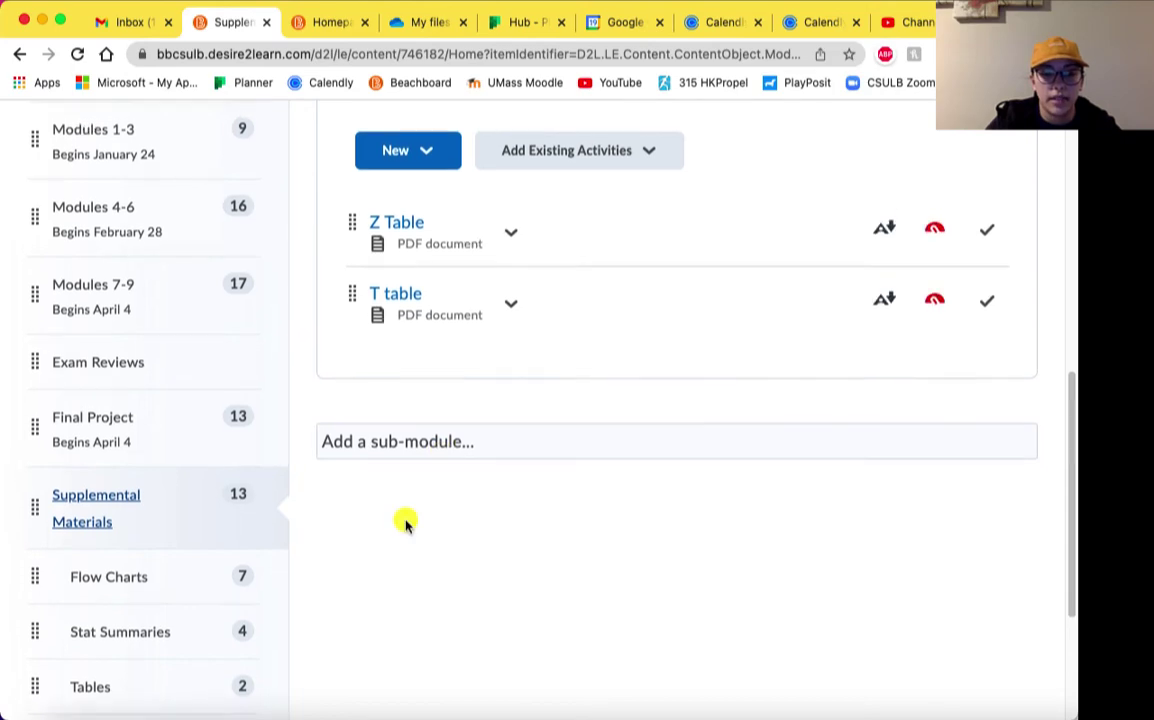
scroll(404, 523, "up", 5)
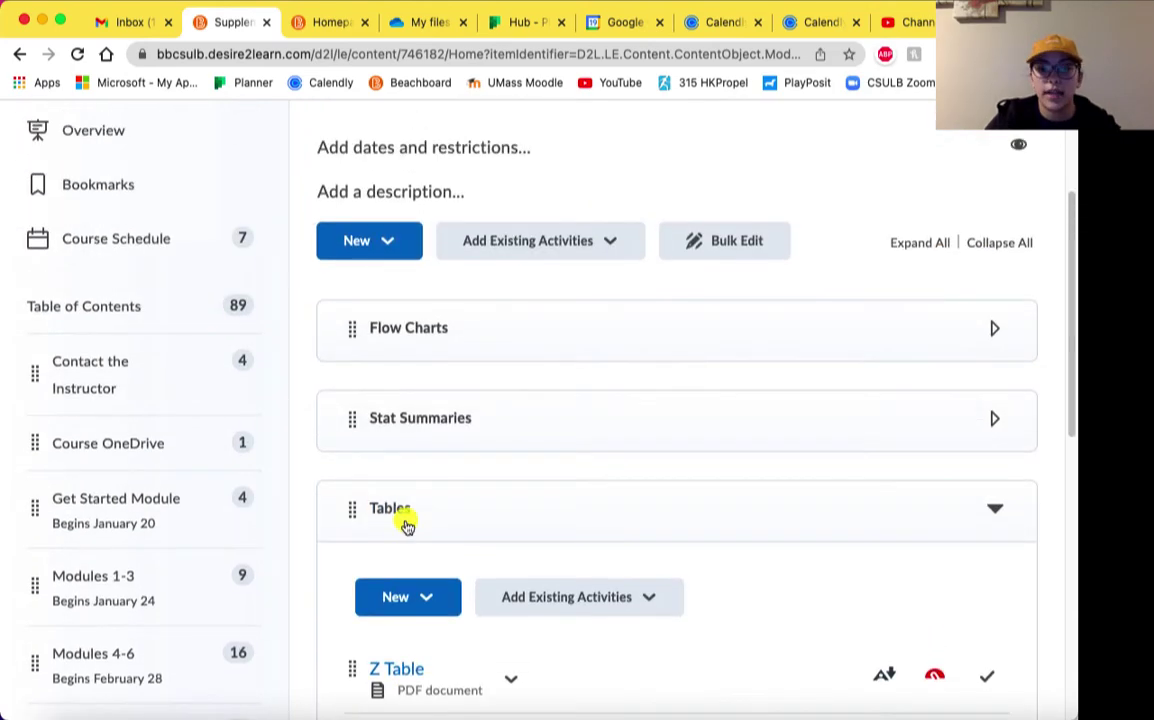
left_click(414, 529)
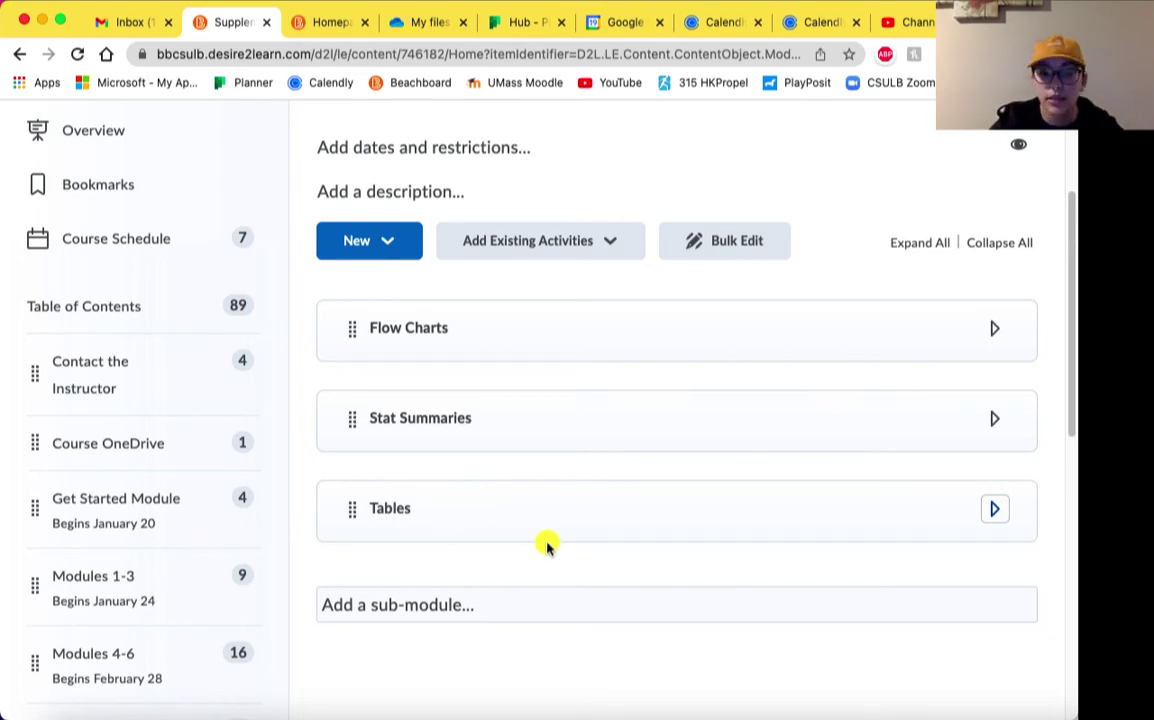
View the Exam 2 and Exam 3 folders under Flow Charts and Stat Summaries, leaving both sections collapsed.
left_click(498, 332)
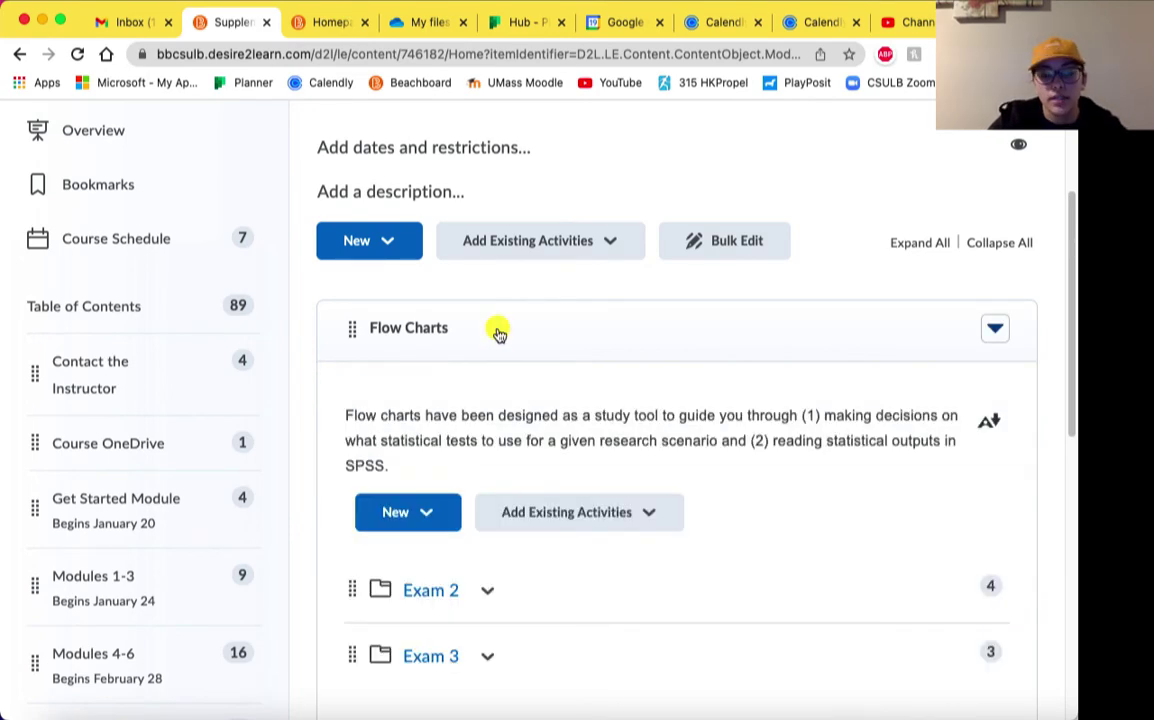
scroll(485, 340, "down", 1)
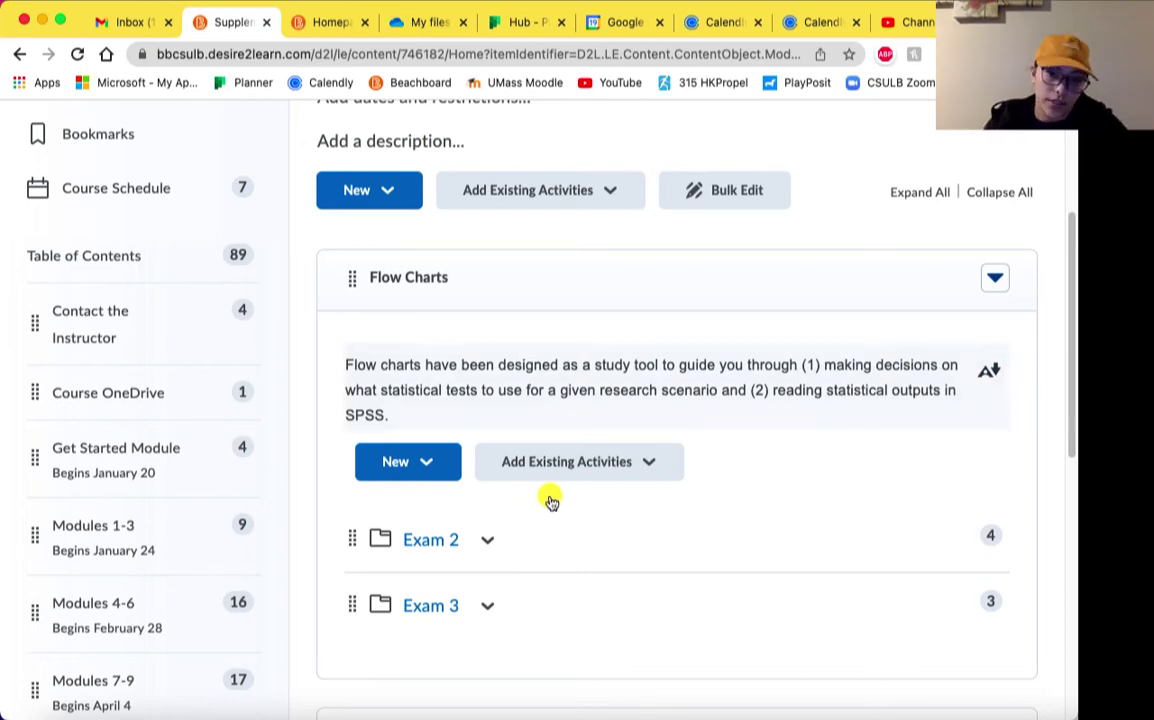
left_click(563, 285)
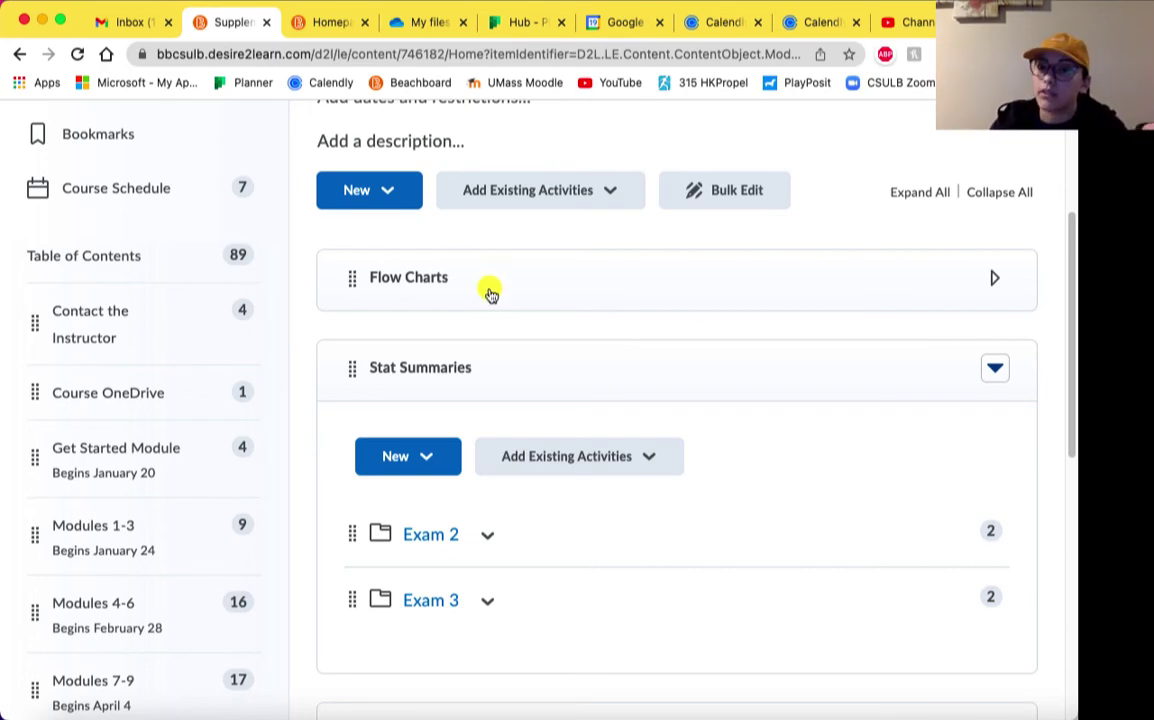
left_click(484, 378)
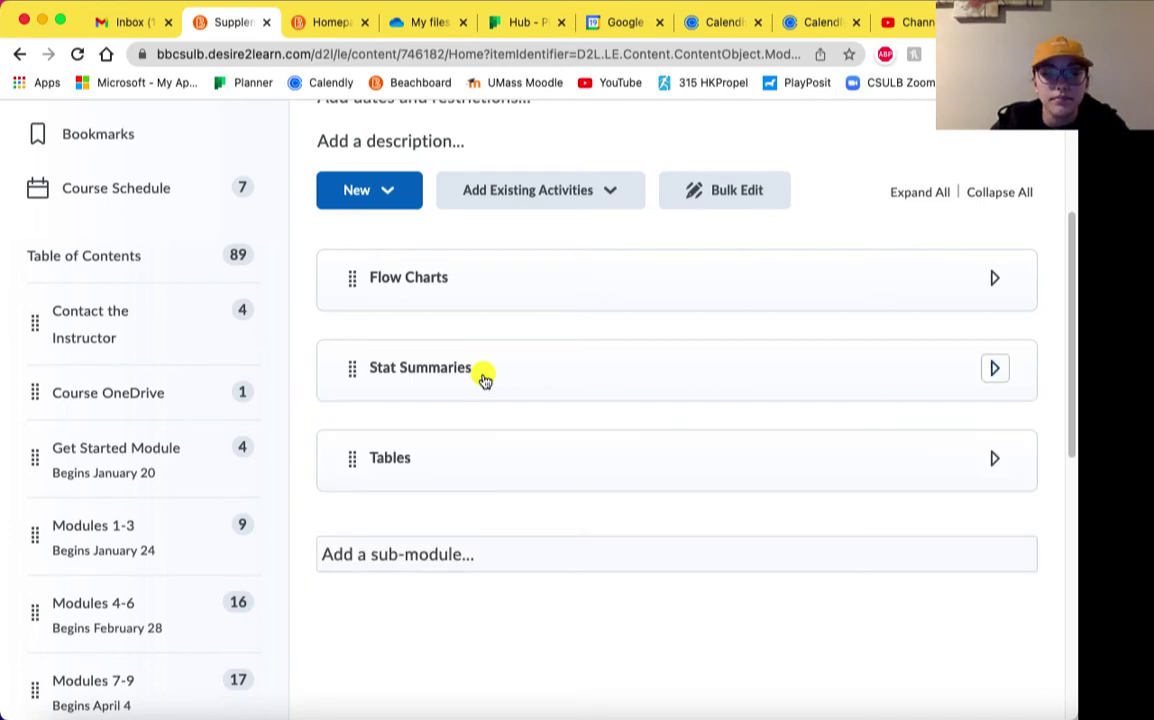
Expand the Tables section to view the Z Table and T table documents, and collapse it again.
scroll(456, 465, "down", 2)
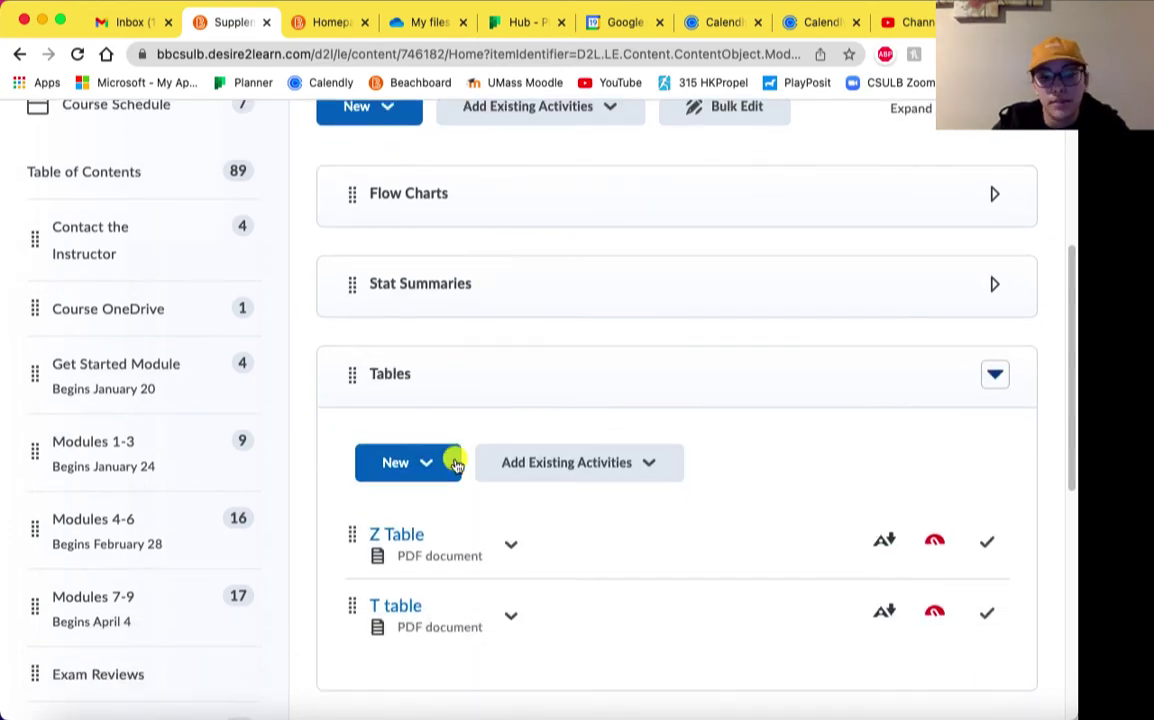
key("Tab")
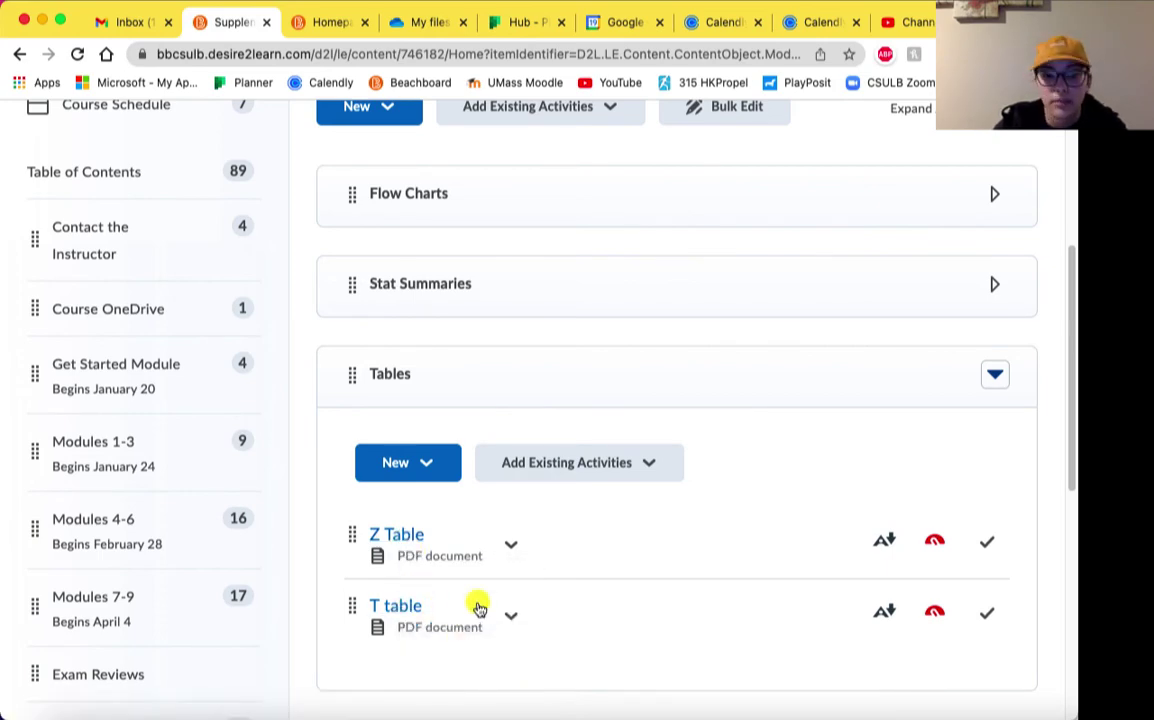
left_click(443, 390)
Open the SPSS Troubleshooting module from the course table of contents.
scroll(443, 390, "down", 4)
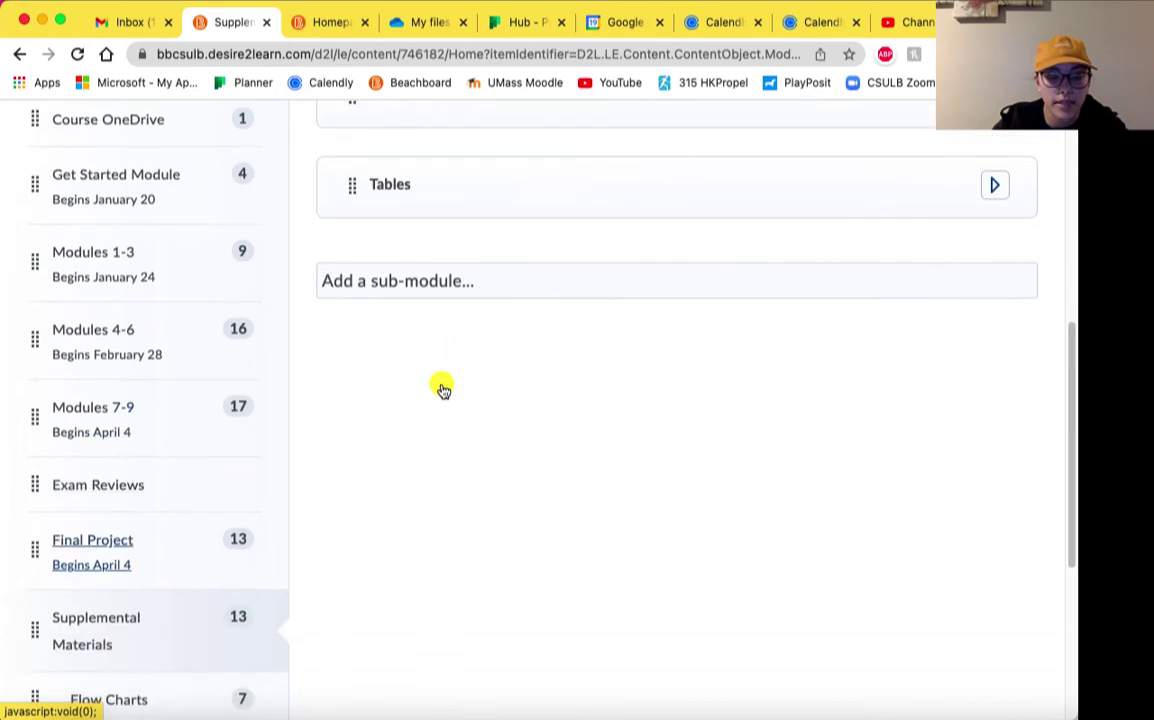
scroll(219, 520, "down", 4)
scroll(219, 520, "down", 4)
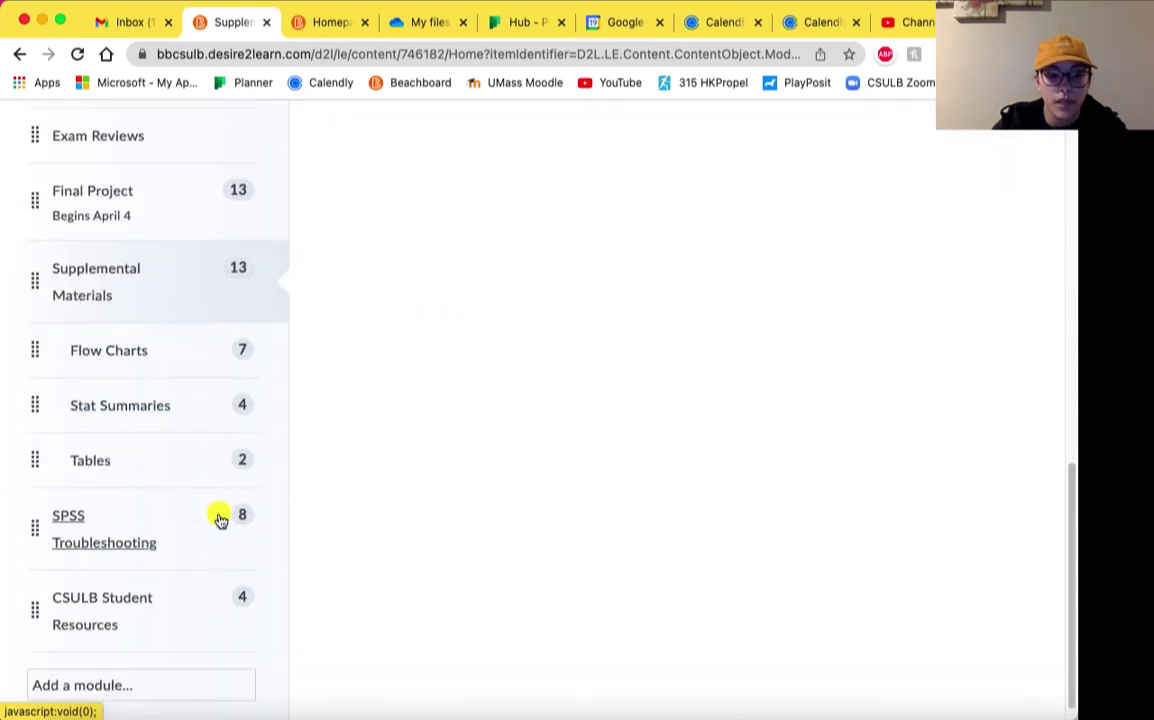
left_click(104, 552)
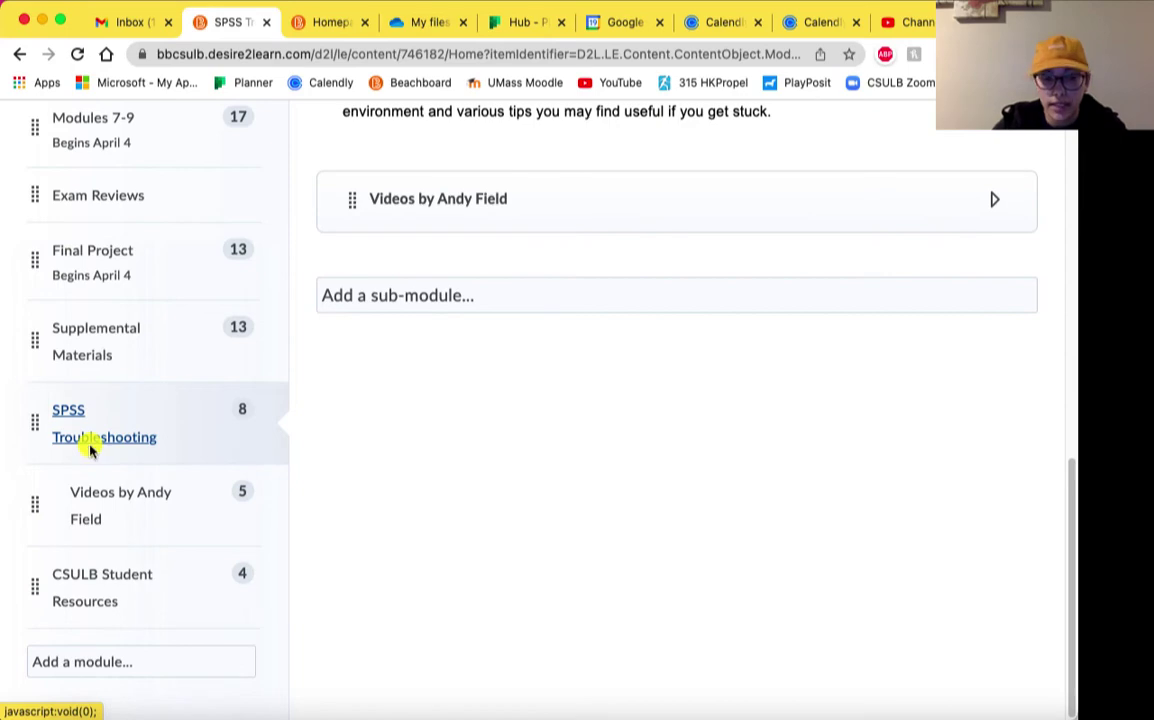
Review the SPSS Troubleshooting resources: the IBM online help link, the Learn SPSS in 15 Minutes video and the SPSS Environment PDF.
scroll(425, 563, "up", 8)
scroll(425, 567, "up", 9)
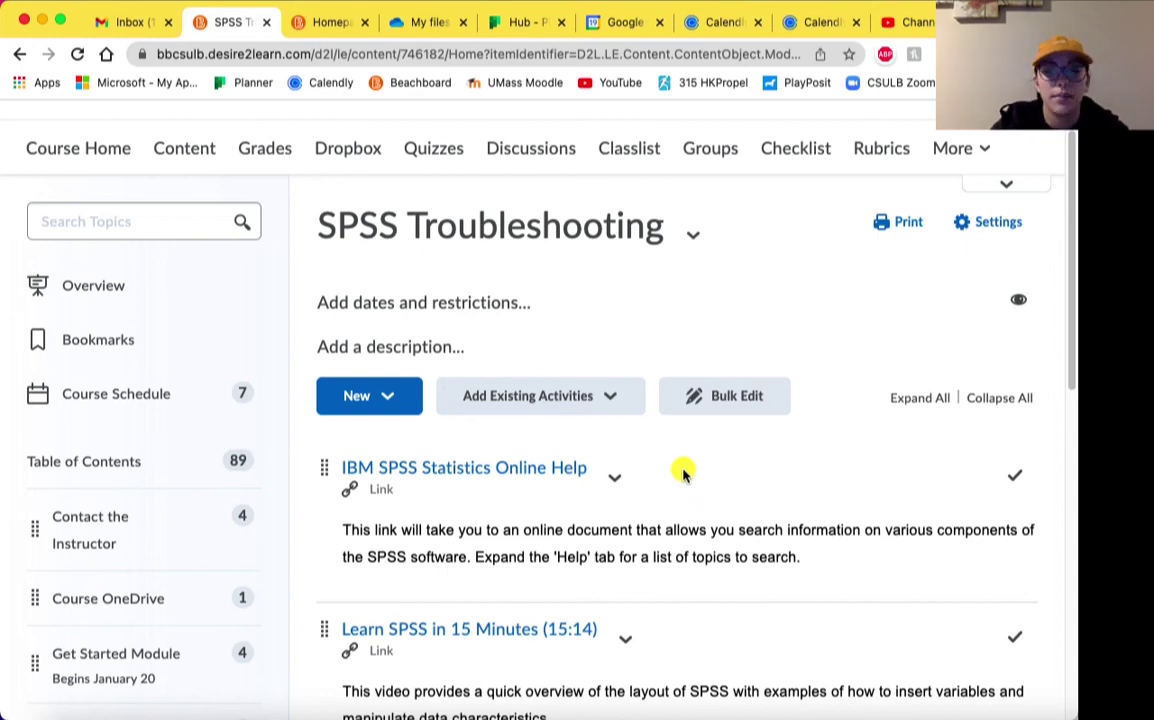
scroll(683, 474, "down", 3)
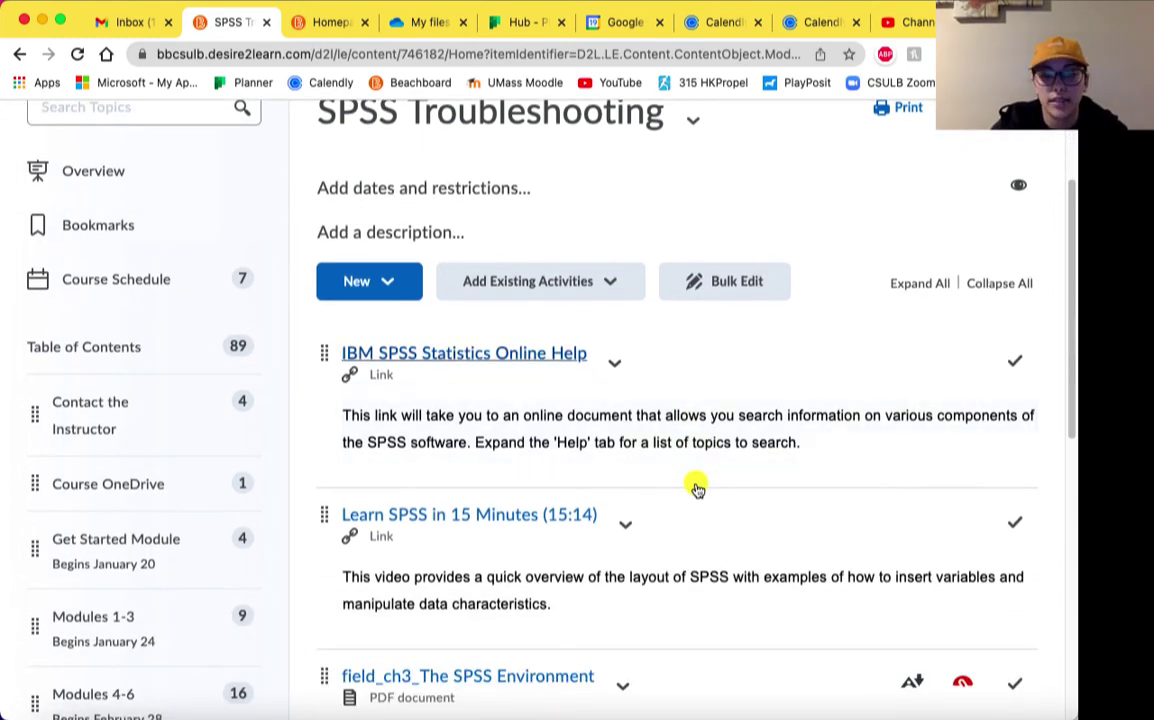
scroll(513, 362, "down", 2)
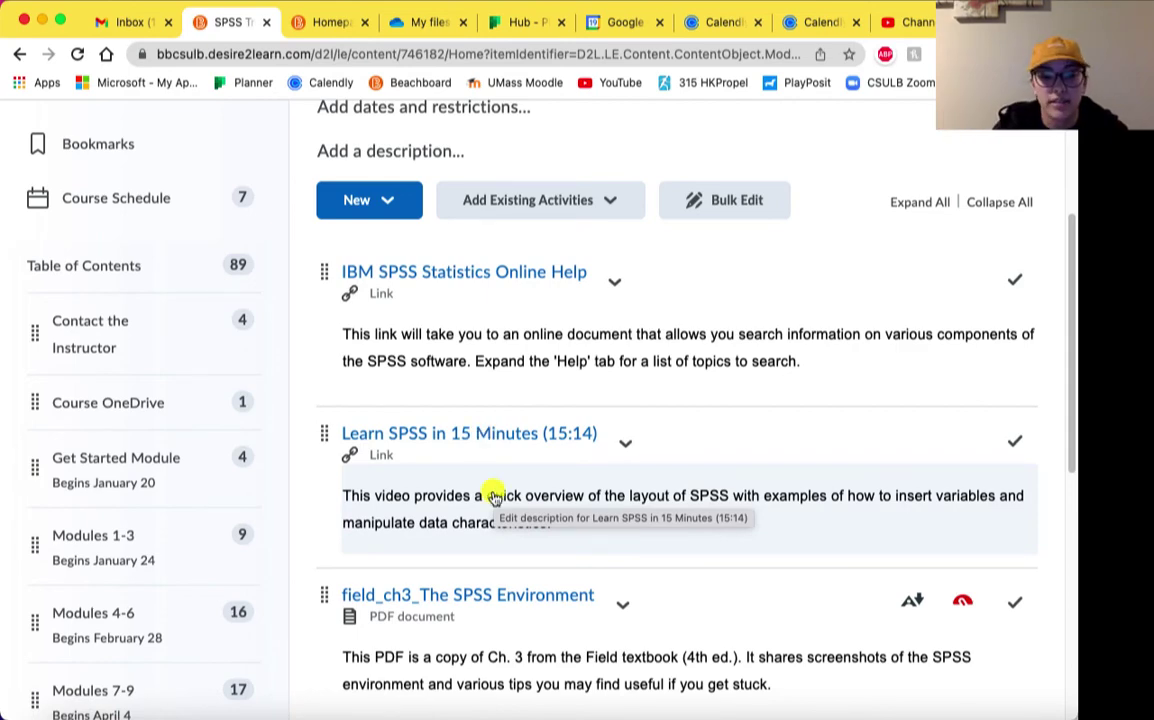
scroll(490, 496, "down", 3)
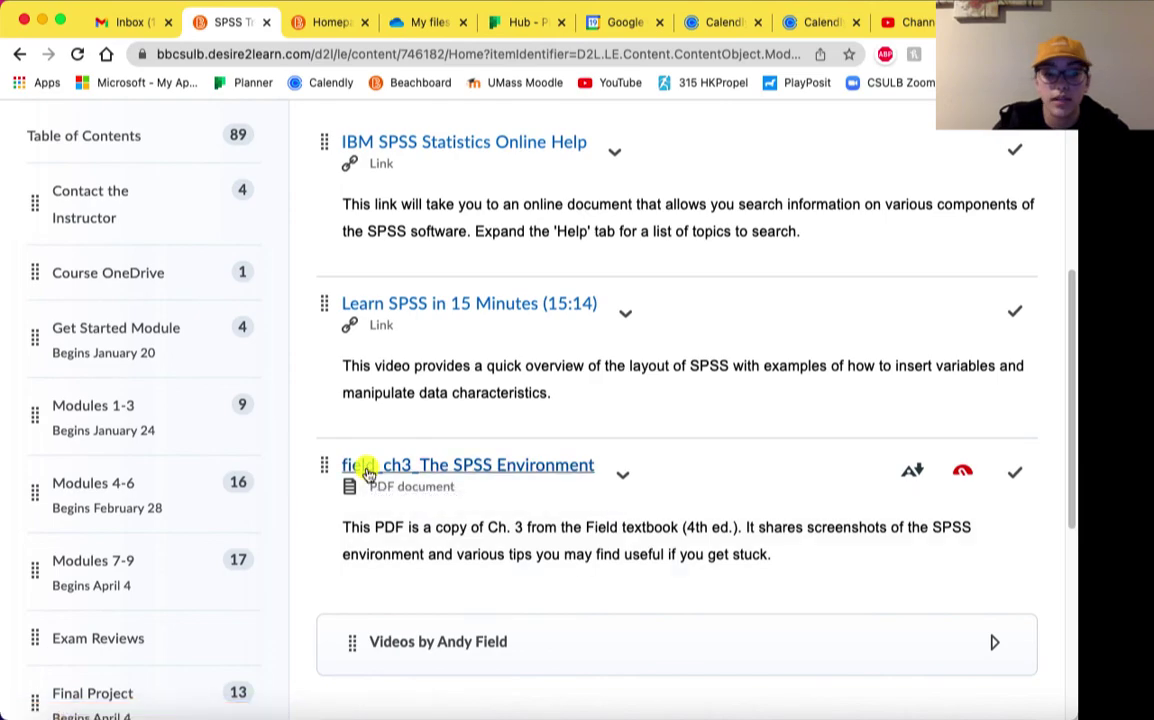
scroll(404, 466, "down", 2)
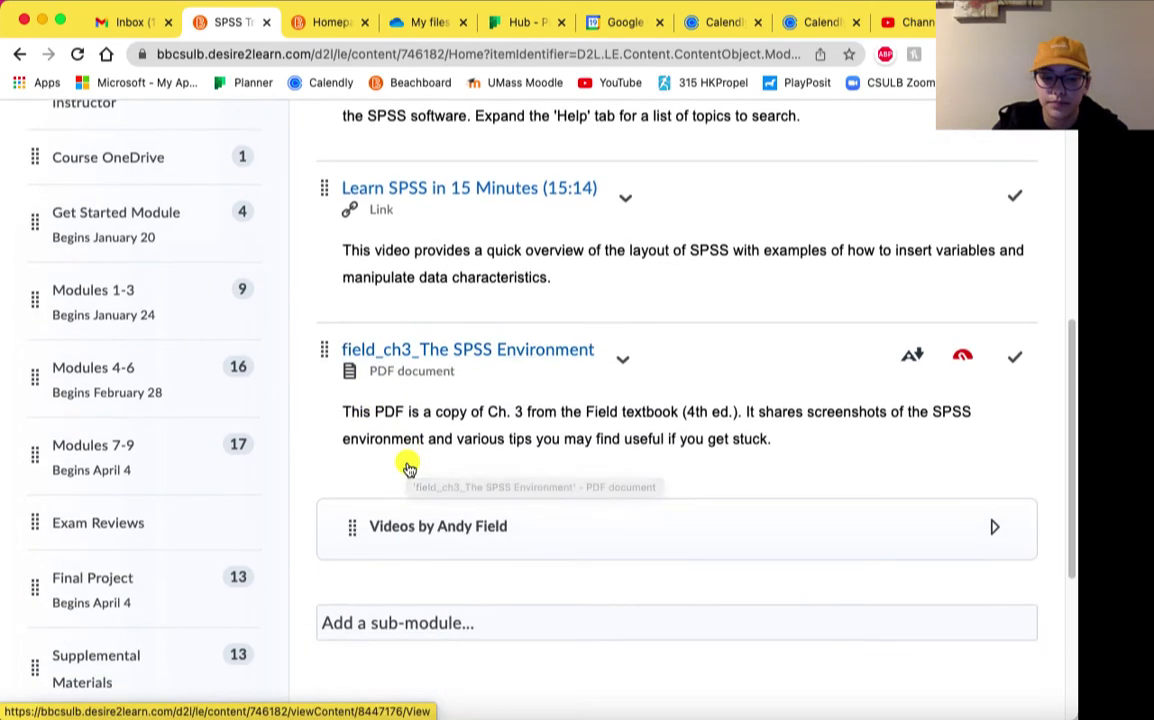
Expand the Videos by Andy Field section, review its description and SPSS video links, and collapse it again.
left_click(430, 537)
scroll(430, 537, "down", 5)
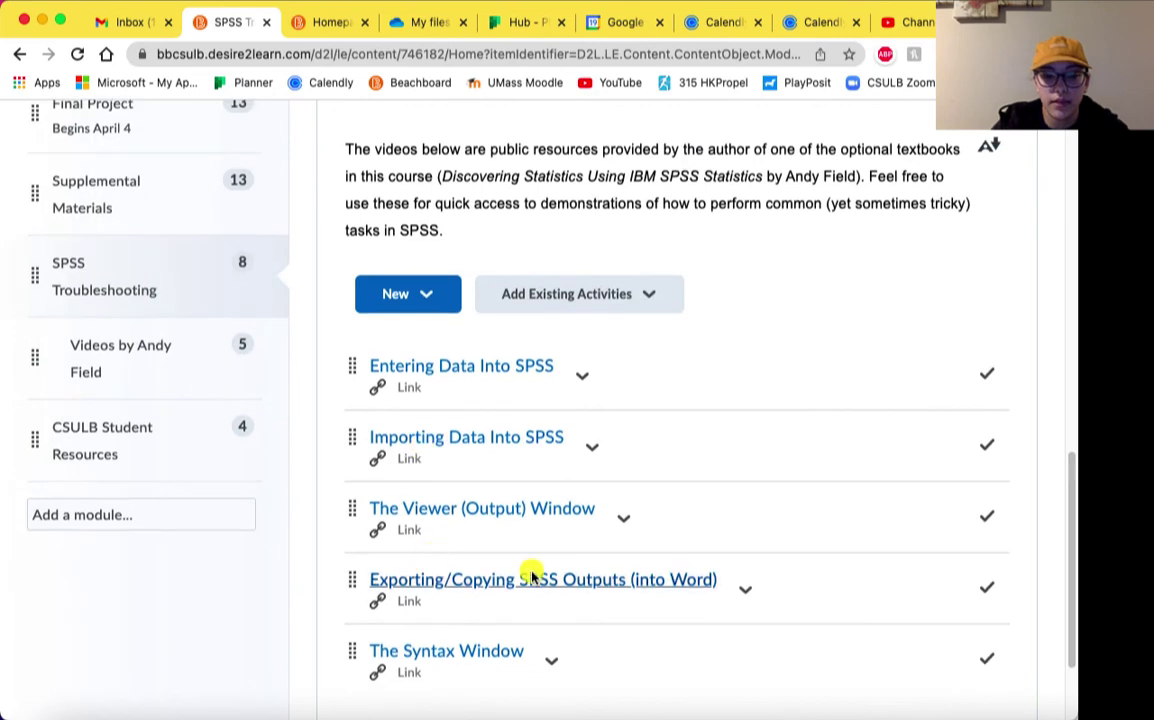
scroll(527, 565, "down", 1)
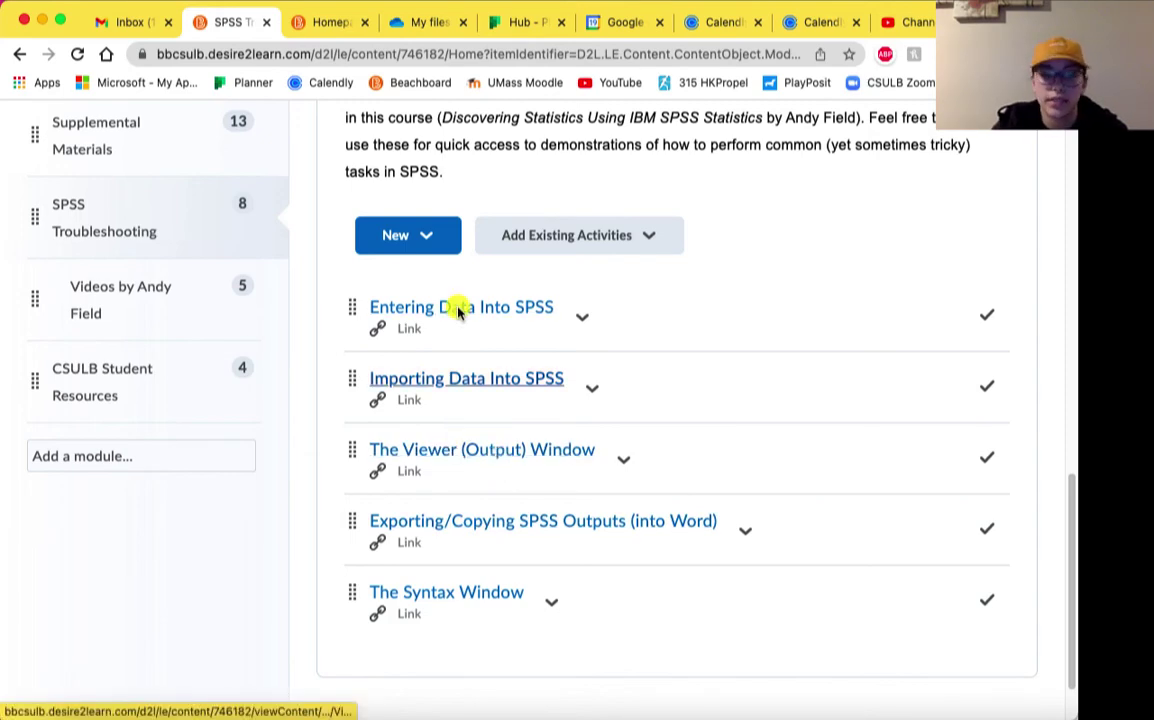
scroll(482, 402, "up", 3)
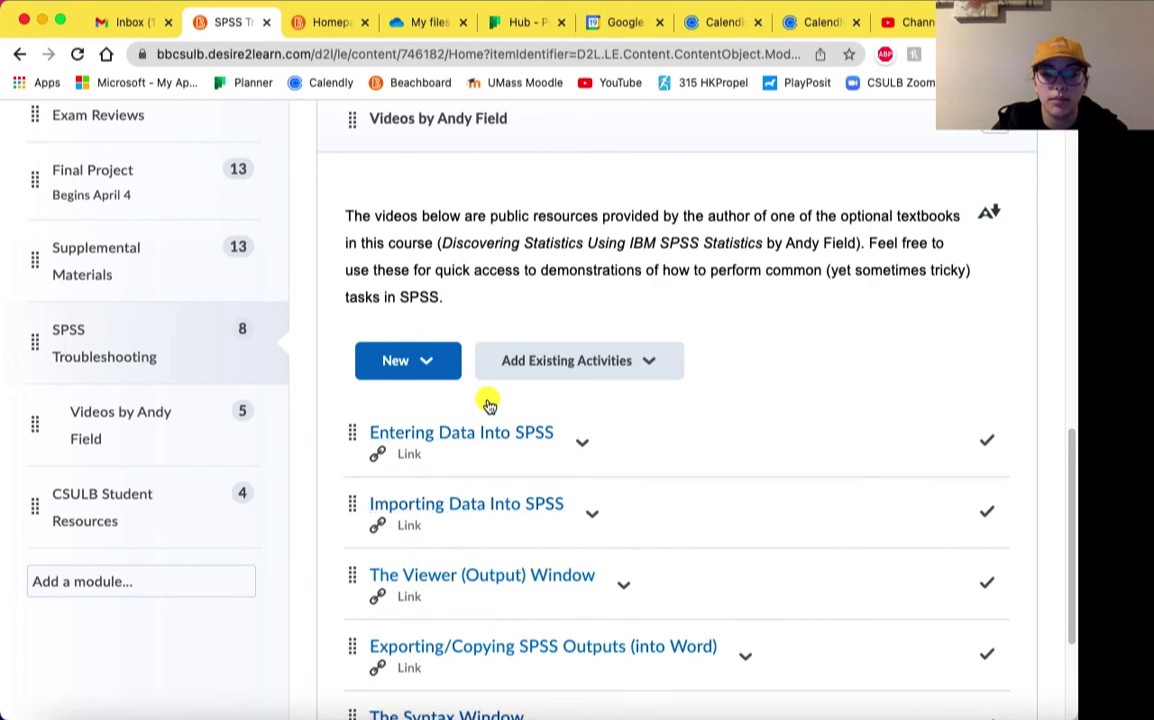
scroll(503, 455, "up", 1)
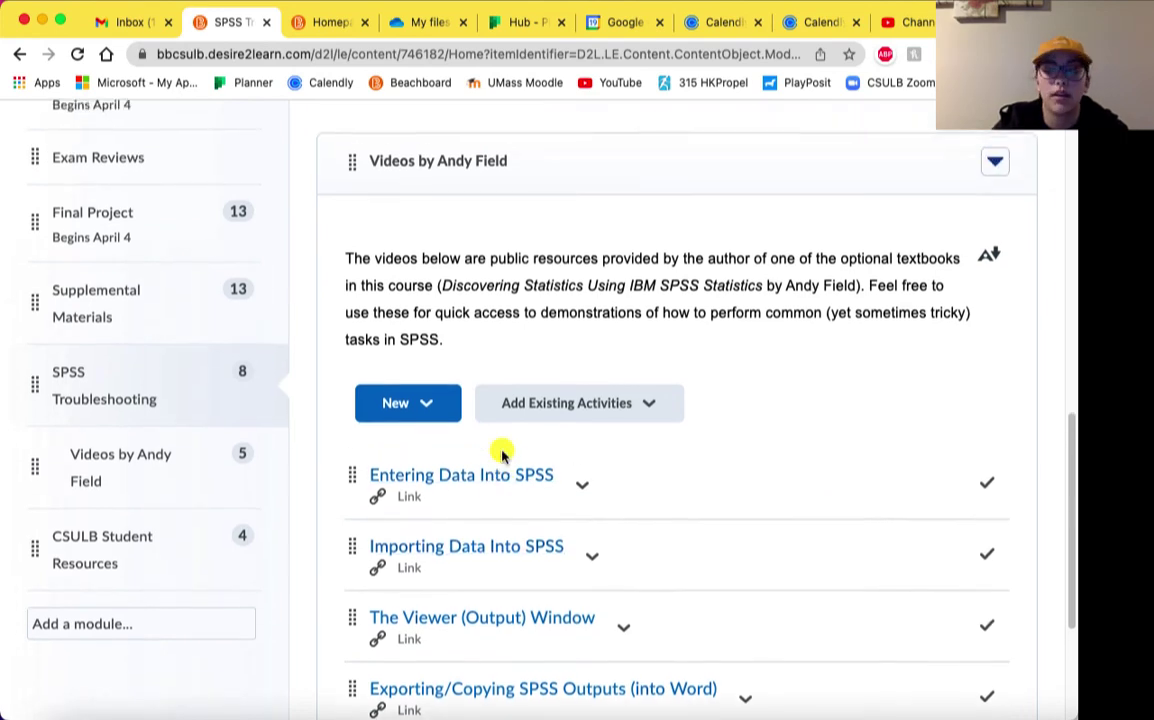
left_click(490, 177)
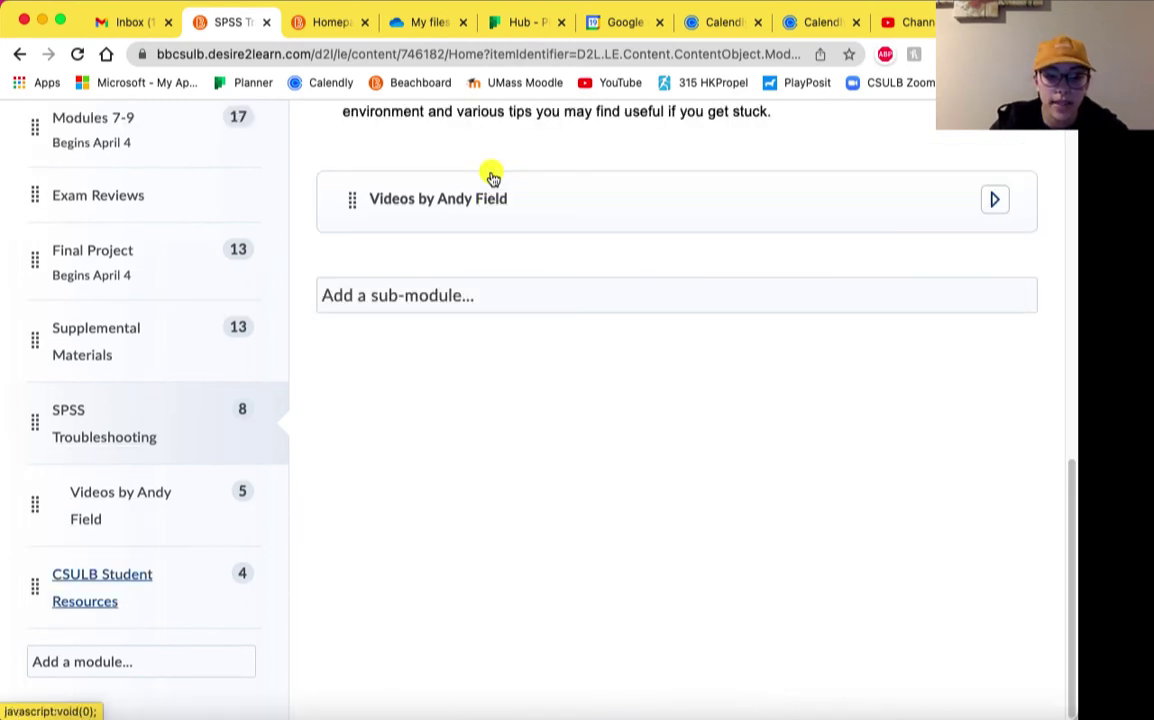
Open the CSULB Student Resources module and view its introduction.
left_click(95, 584)
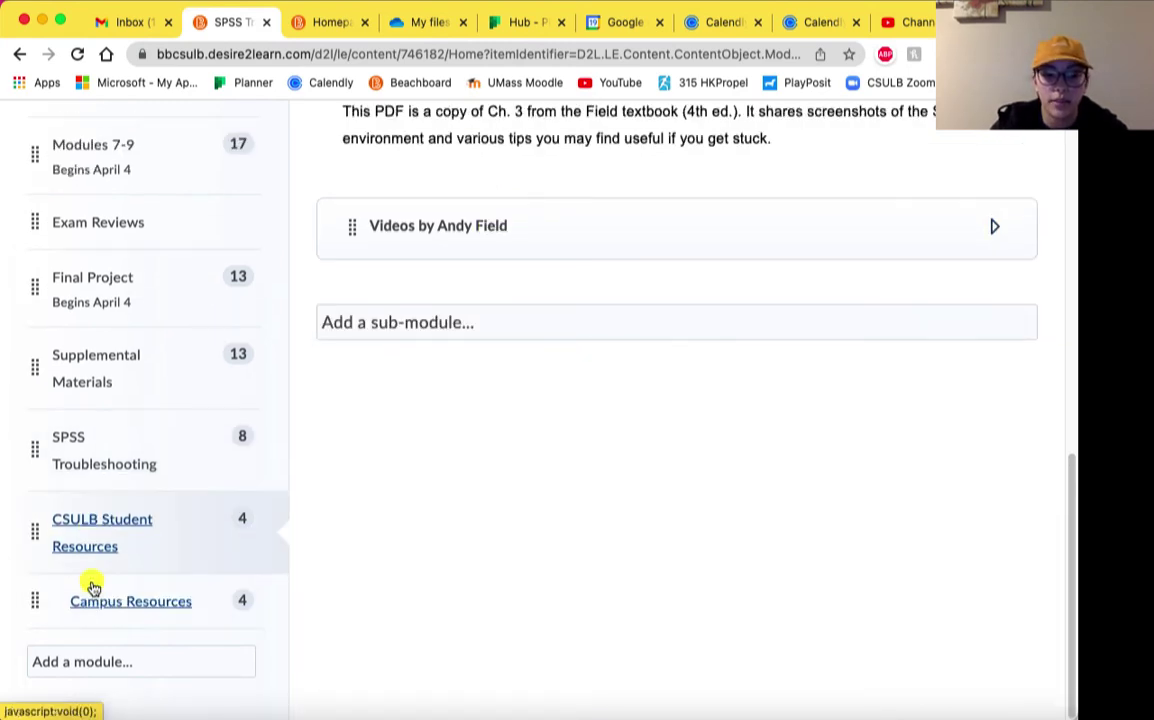
scroll(92, 585, "up", 5)
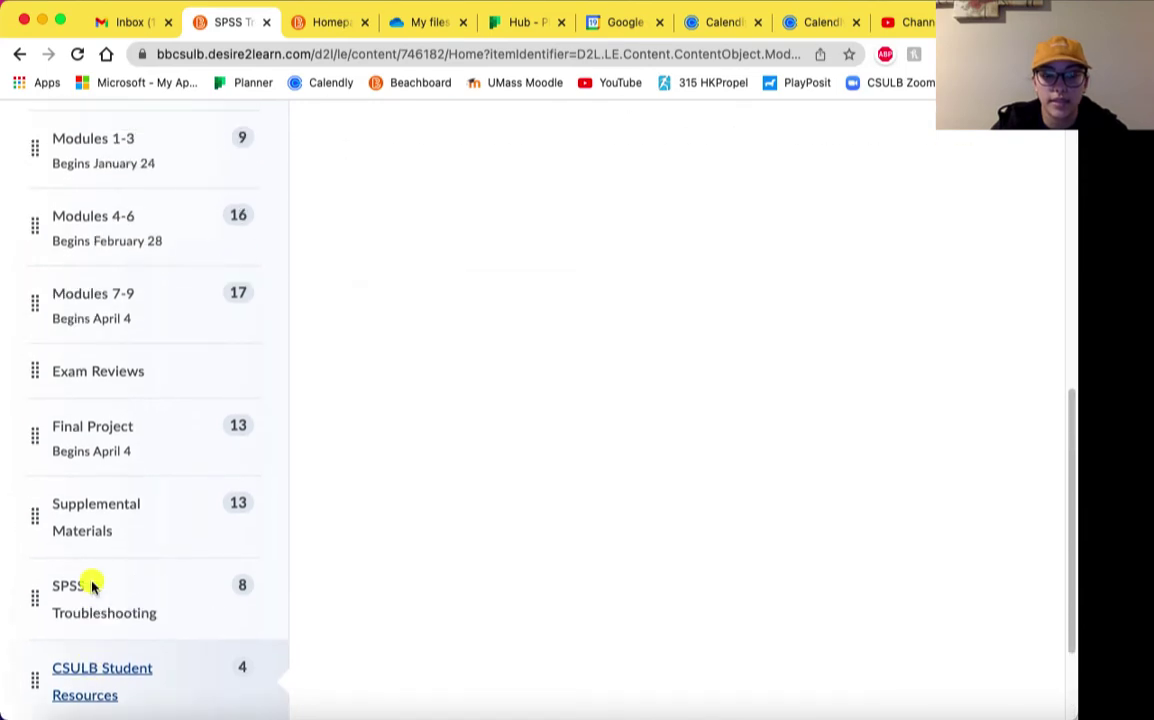
scroll(92, 585, "up", 5)
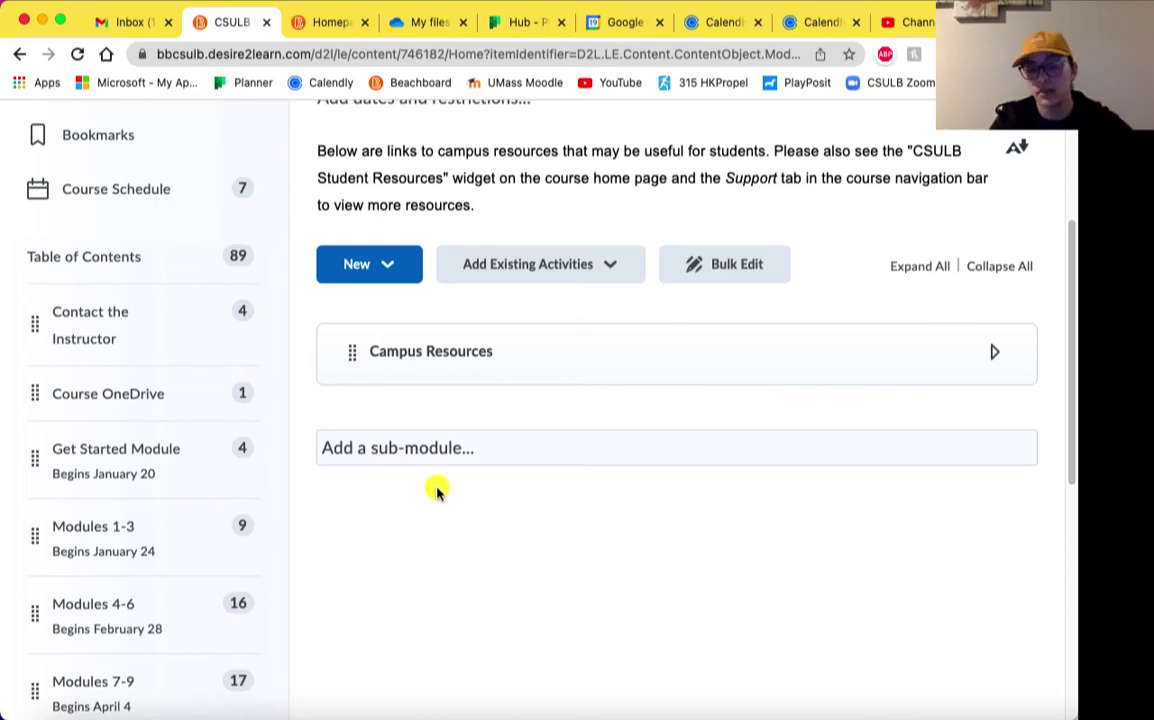
Expand Campus Resources to view the technical, accessibility, academic and cultural support pages, collapse it, and return to the module's heading.
left_click(473, 396)
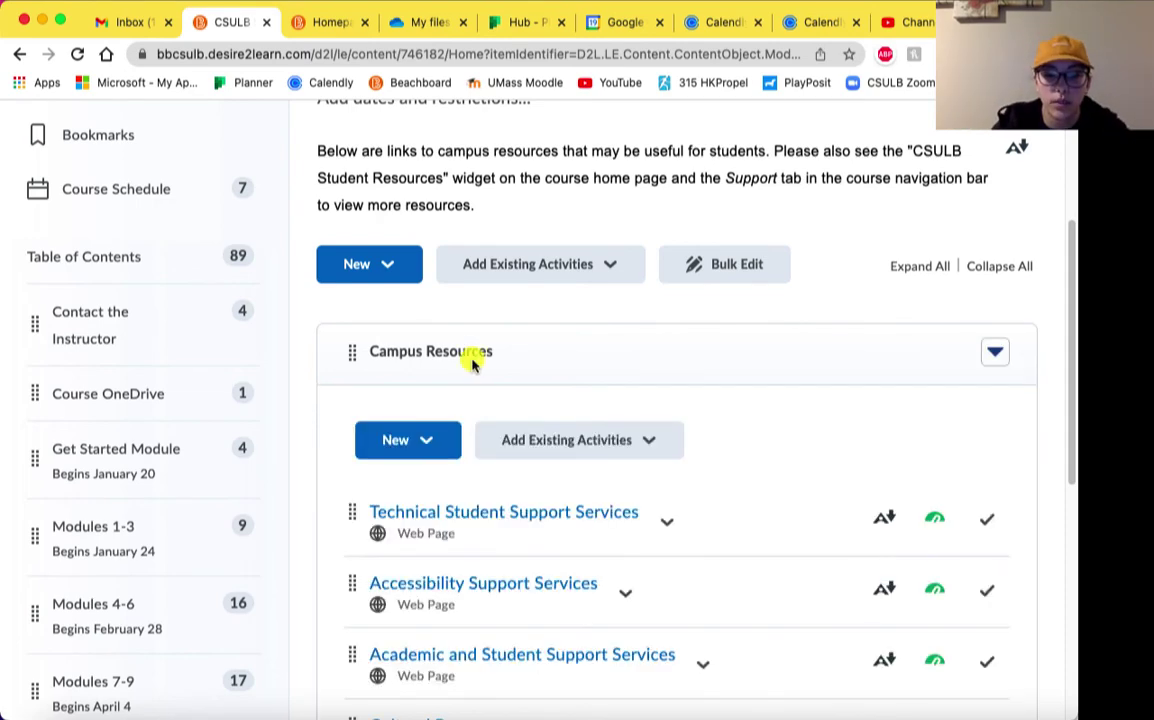
scroll(471, 362, "down", 3)
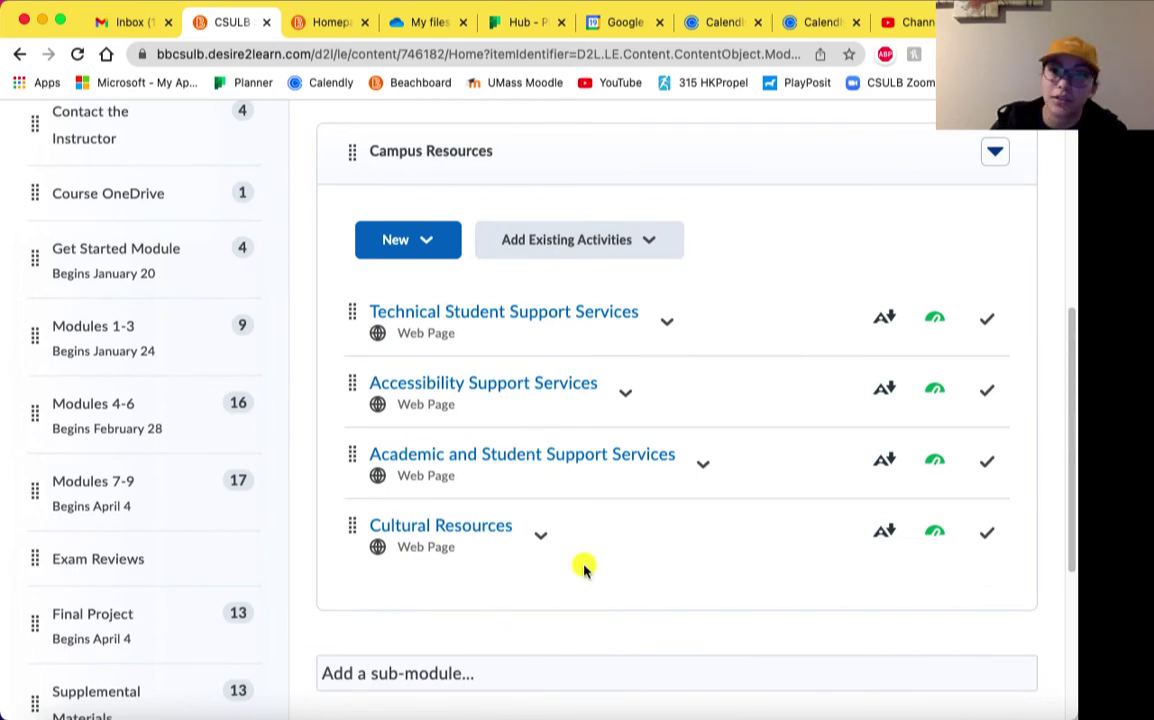
left_click(515, 166)
scroll(515, 166, "up", 5)
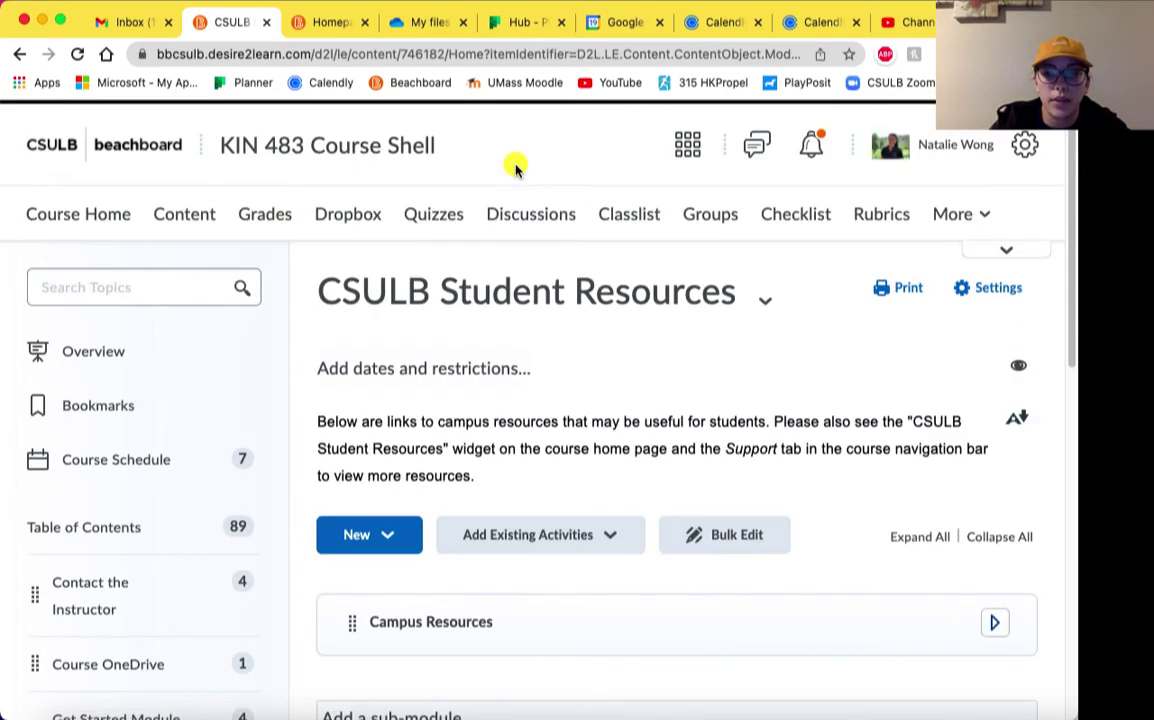
Expand the additional course navigation options to view Surveys, Support and Edit Course.
left_click(953, 215)
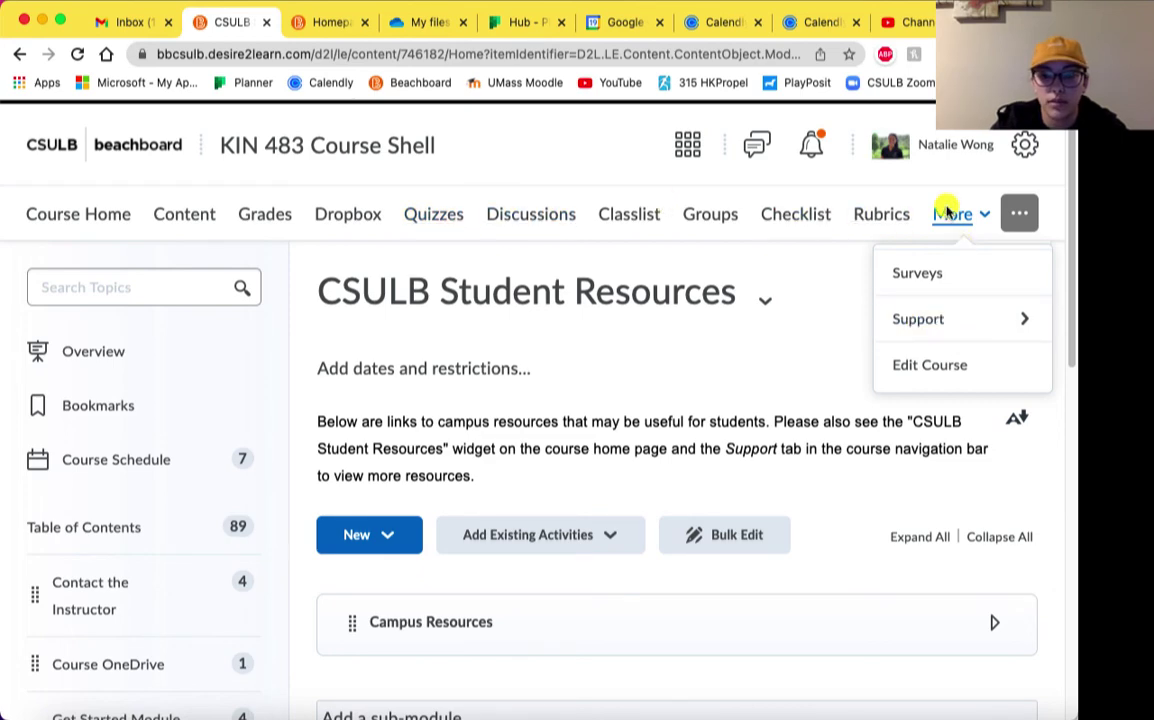
key("Down")
key("Down")
key("Down")
key("Down")
key("Up")
key("Up")
key("Up")
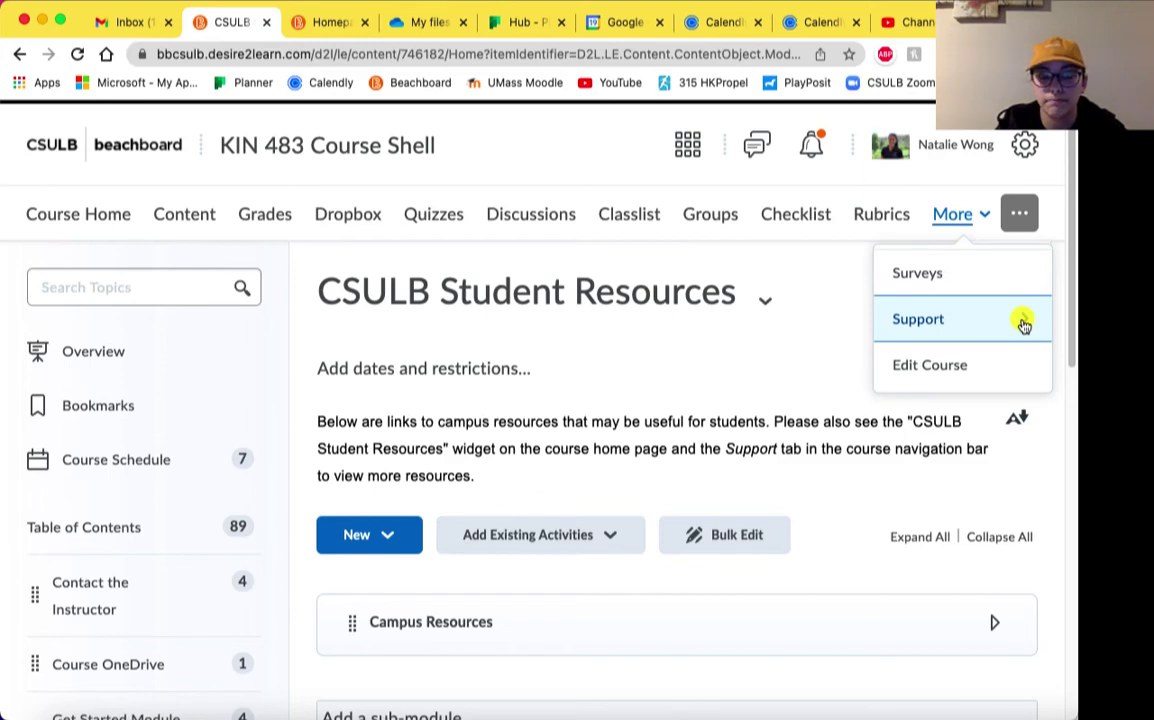
key("Tab")
key("Tab")
key("Tab")
key("Tab")
key("Tab")
key("Tab")
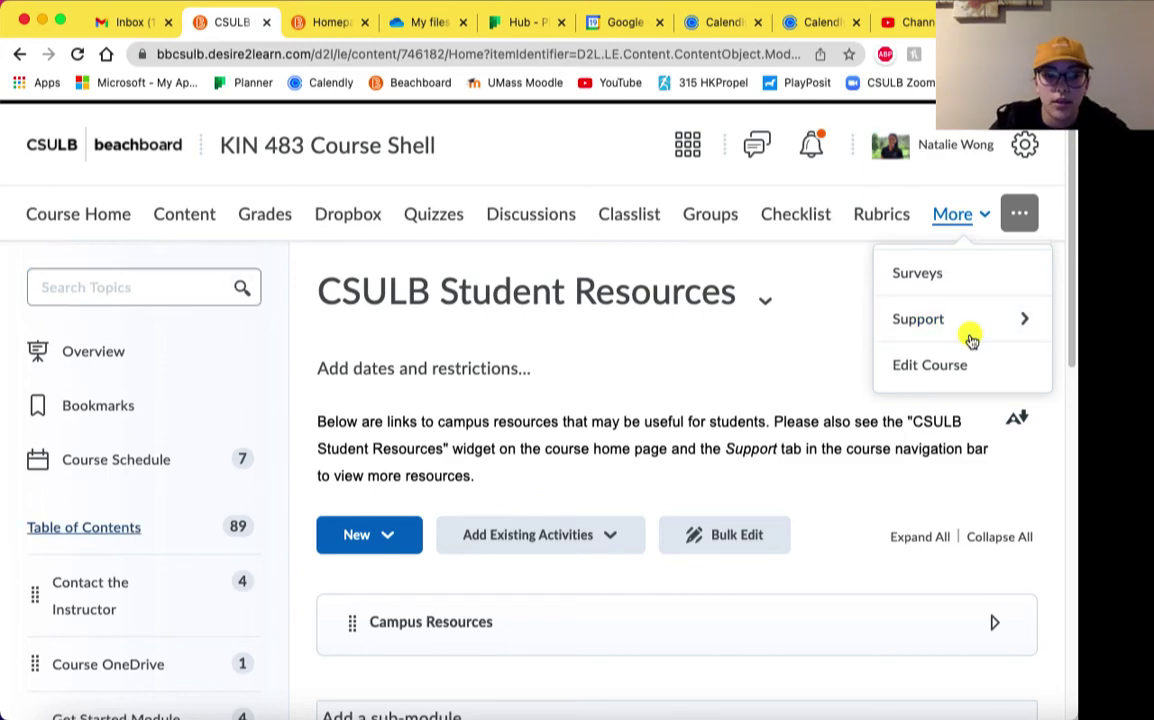
Open the course grades and review all grade items with their types, associations, maximum points and weights.
left_click(265, 216)
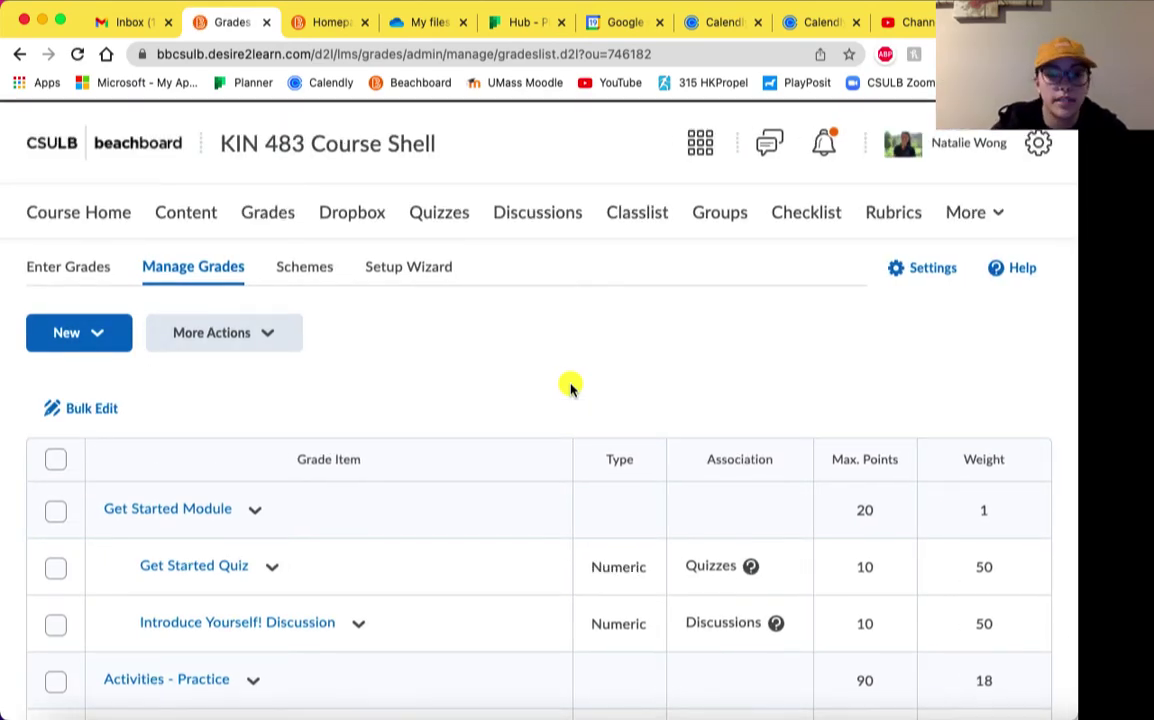
scroll(456, 407, "down", 2)
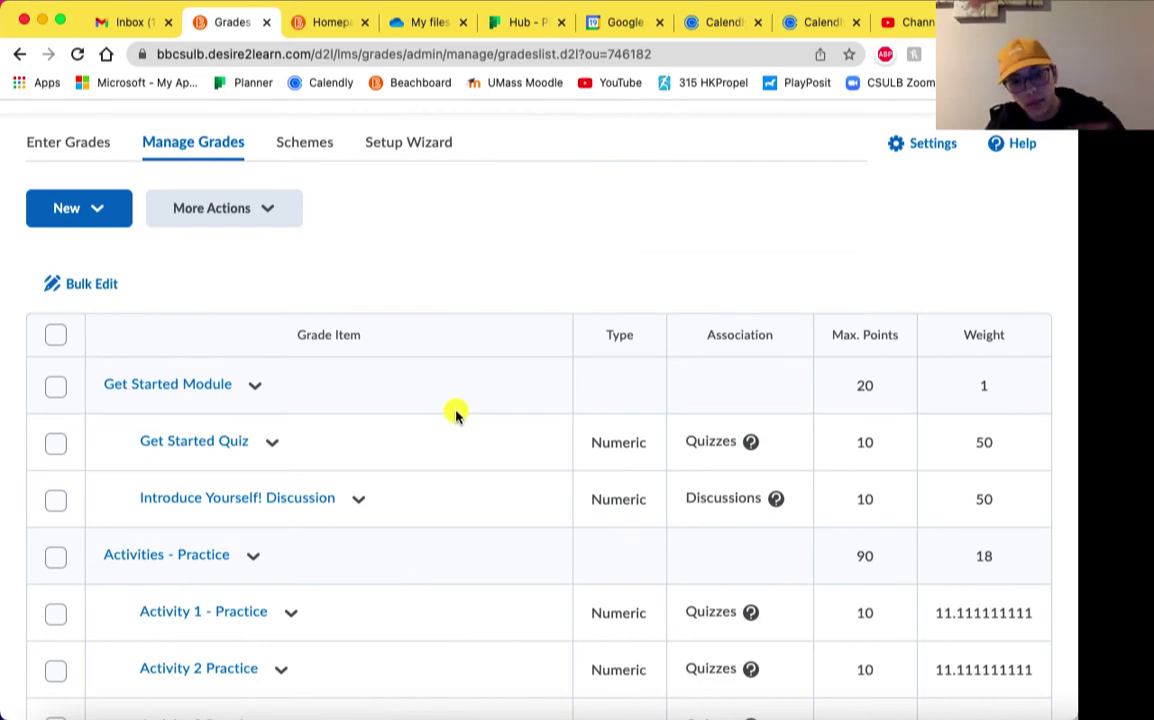
scroll(456, 414, "down", 1)
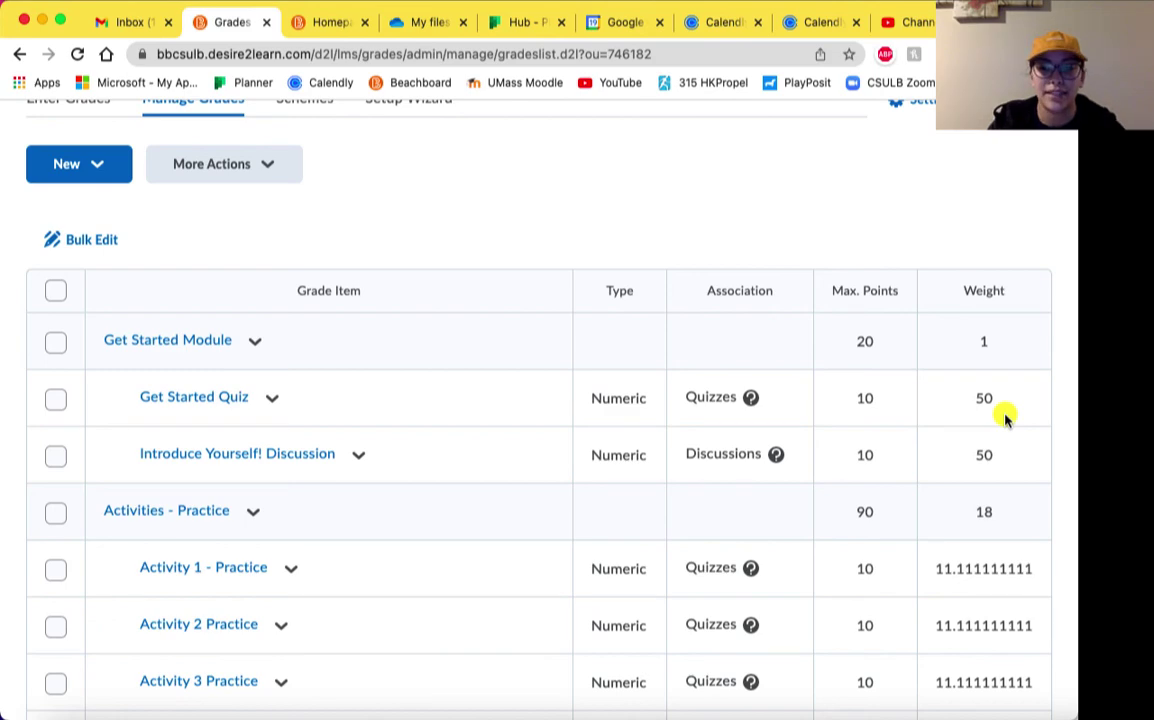
scroll(1005, 418, "down", 7)
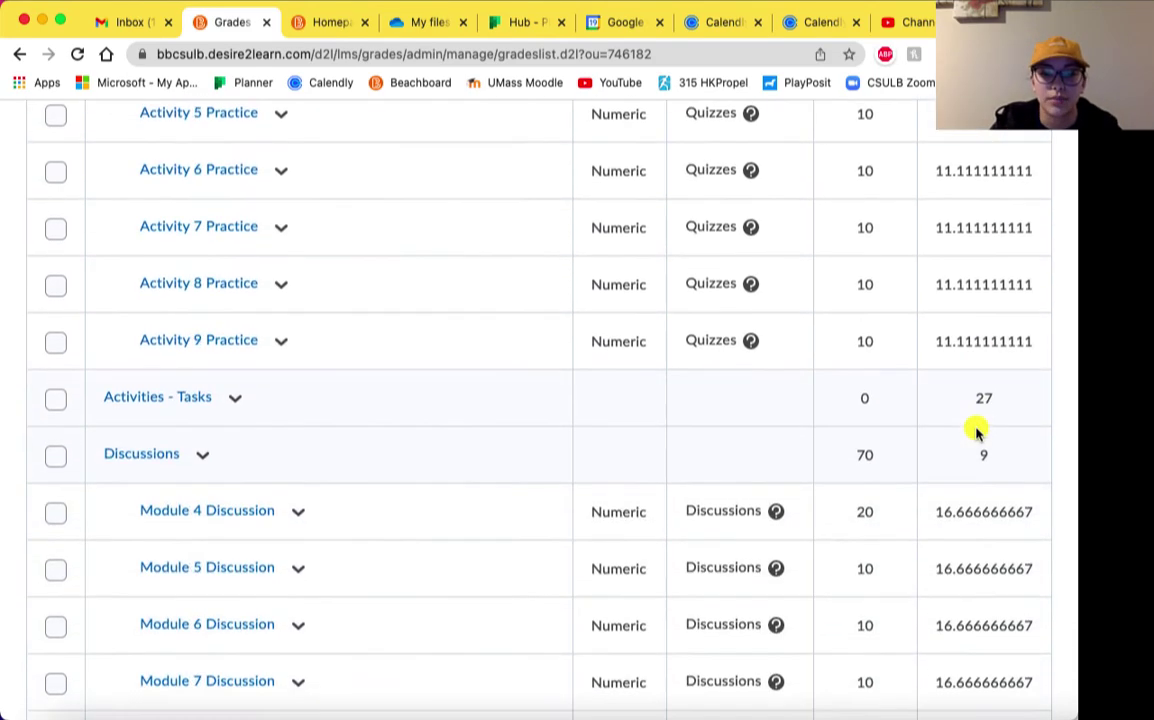
scroll(977, 432, "down", 6)
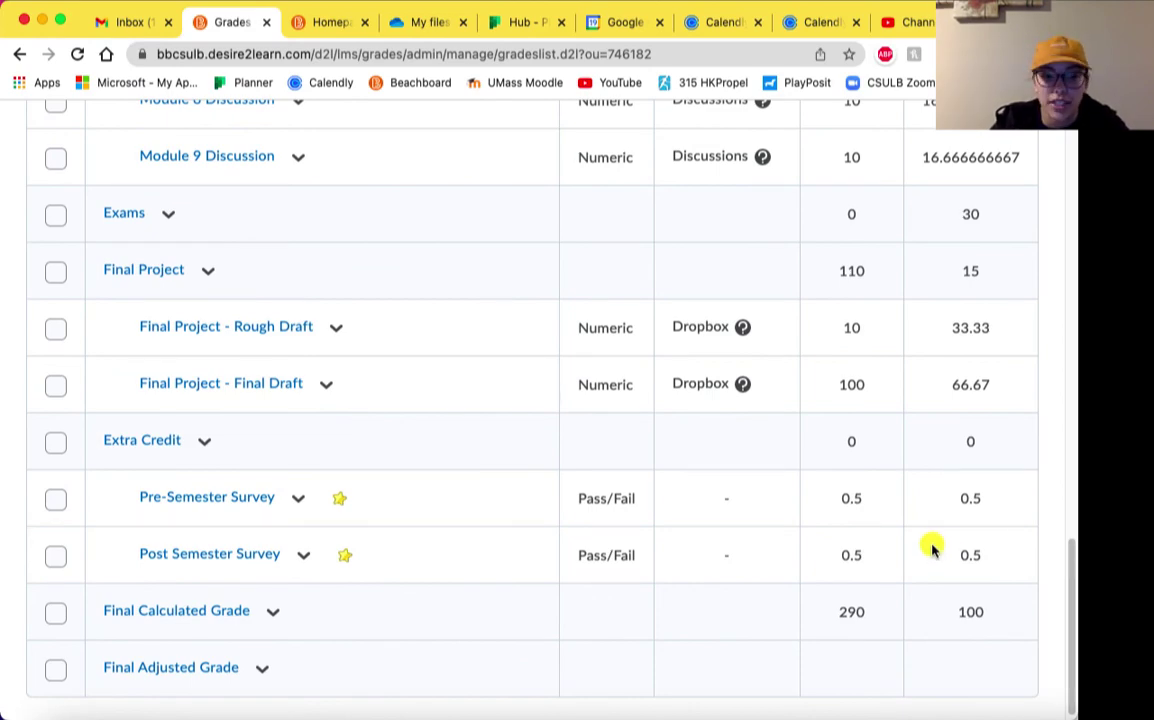
scroll(931, 548, "up", 5)
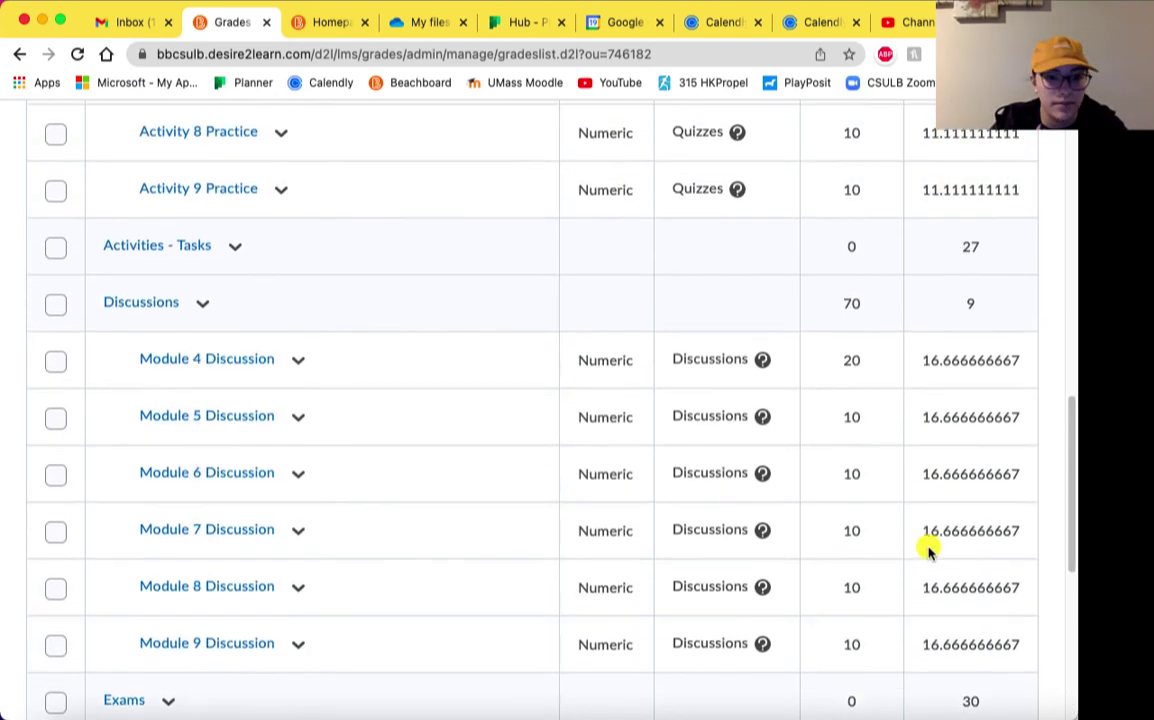
scroll(928, 550, "up", 6)
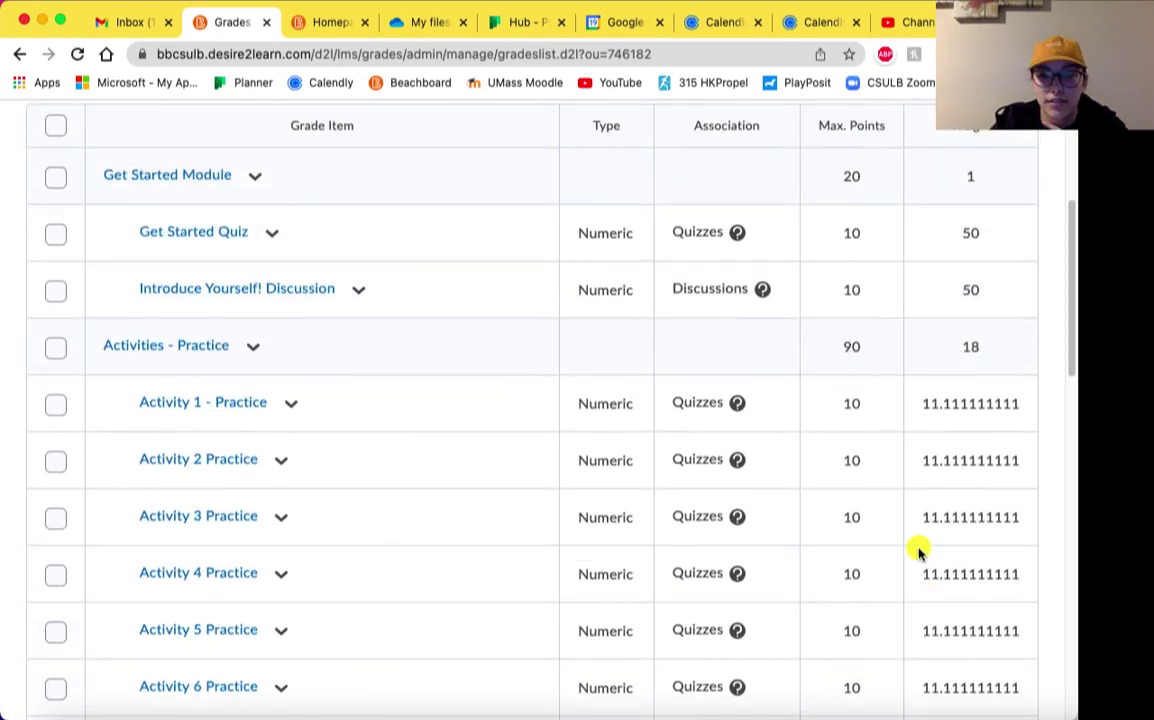
scroll(914, 548, "up", 3)
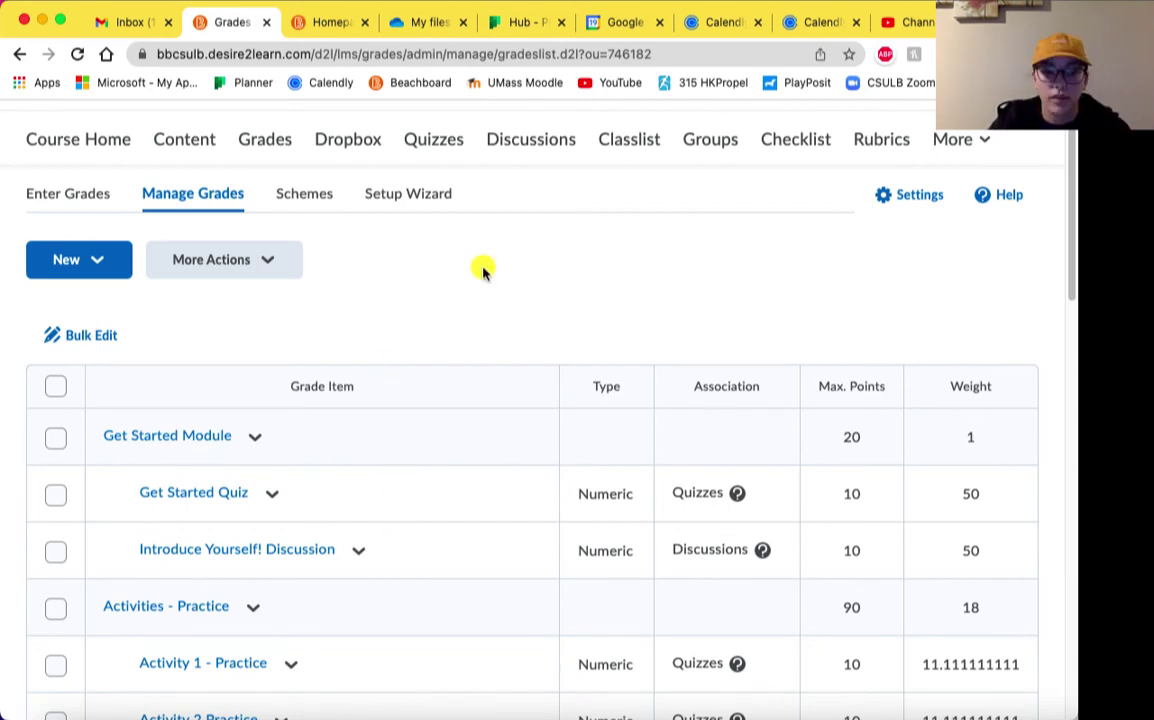
Open the Dropbox folders and review the activity task and Final Project folders with their due dates.
left_click(335, 136)
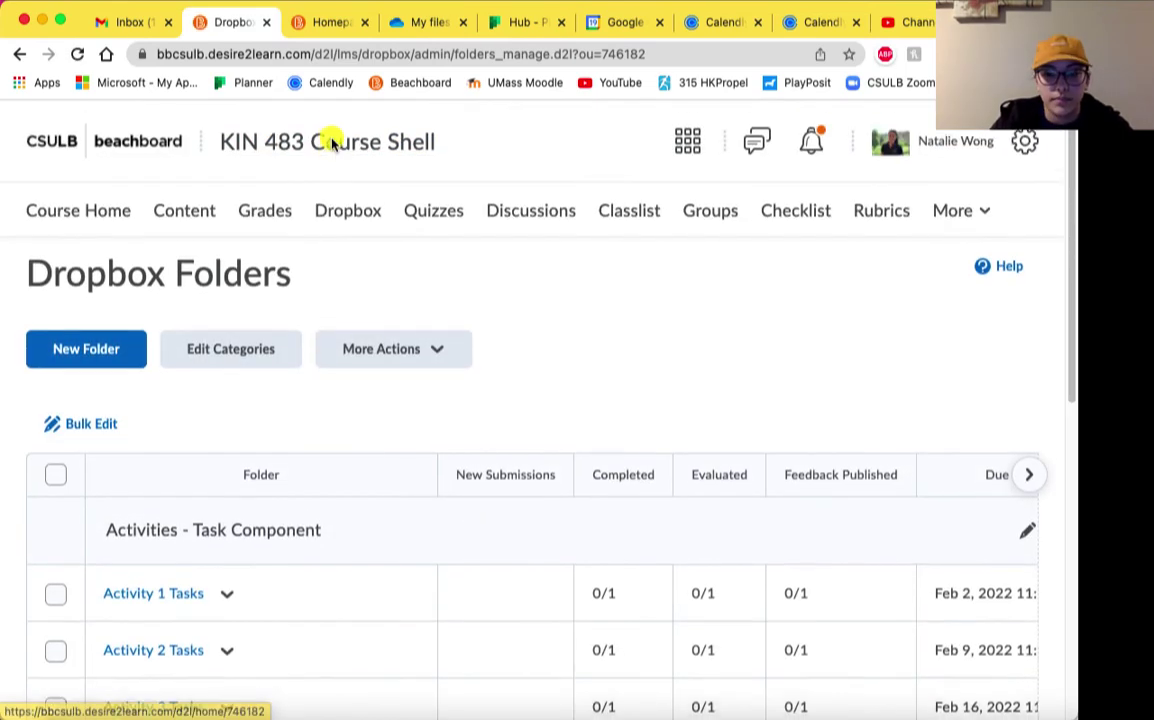
scroll(331, 143, "down", 3)
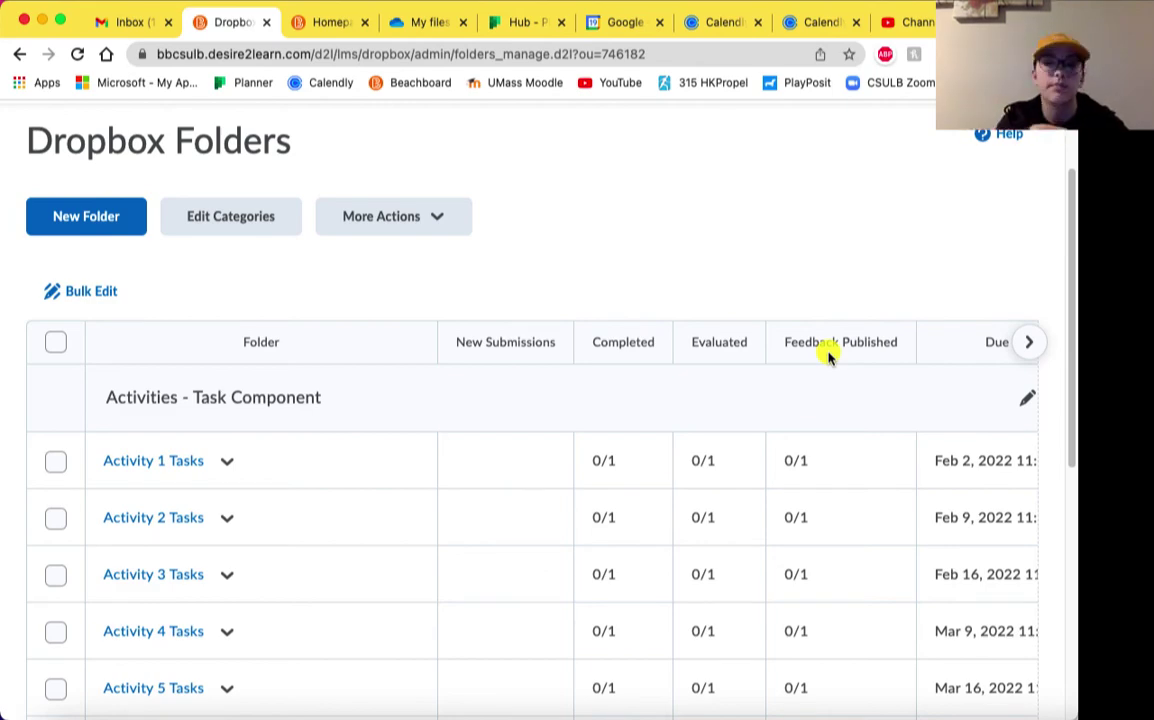
scroll(400, 440, "up", 2)
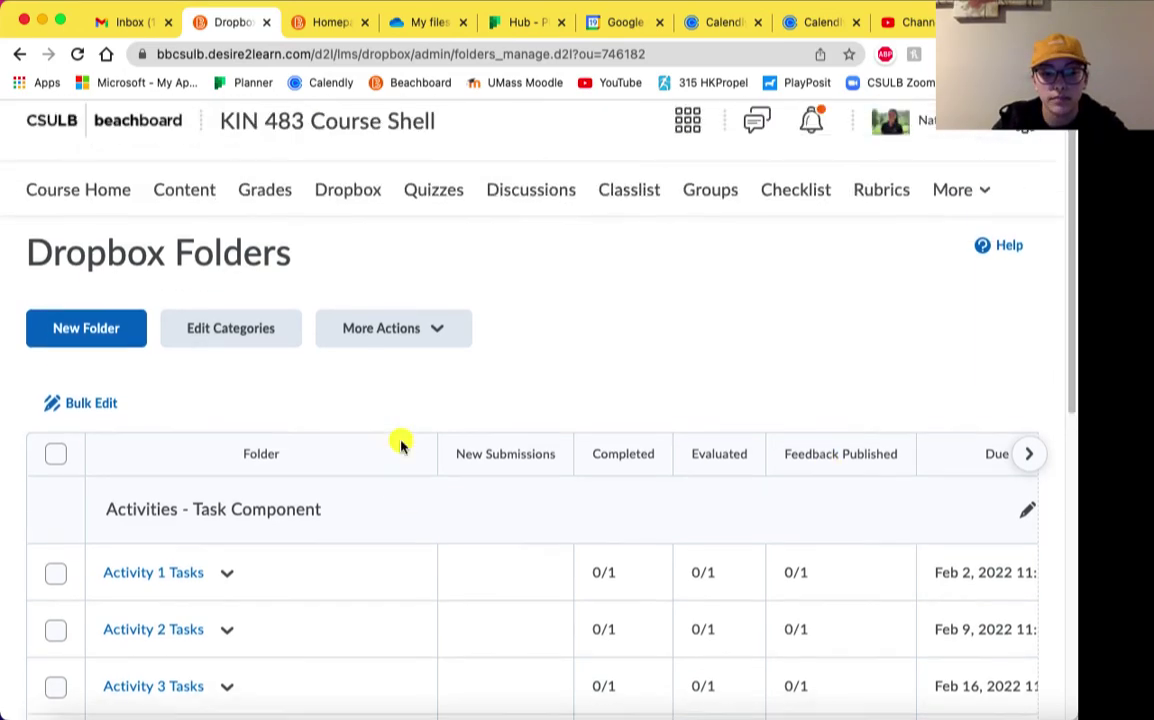
scroll(400, 440, "down", 7)
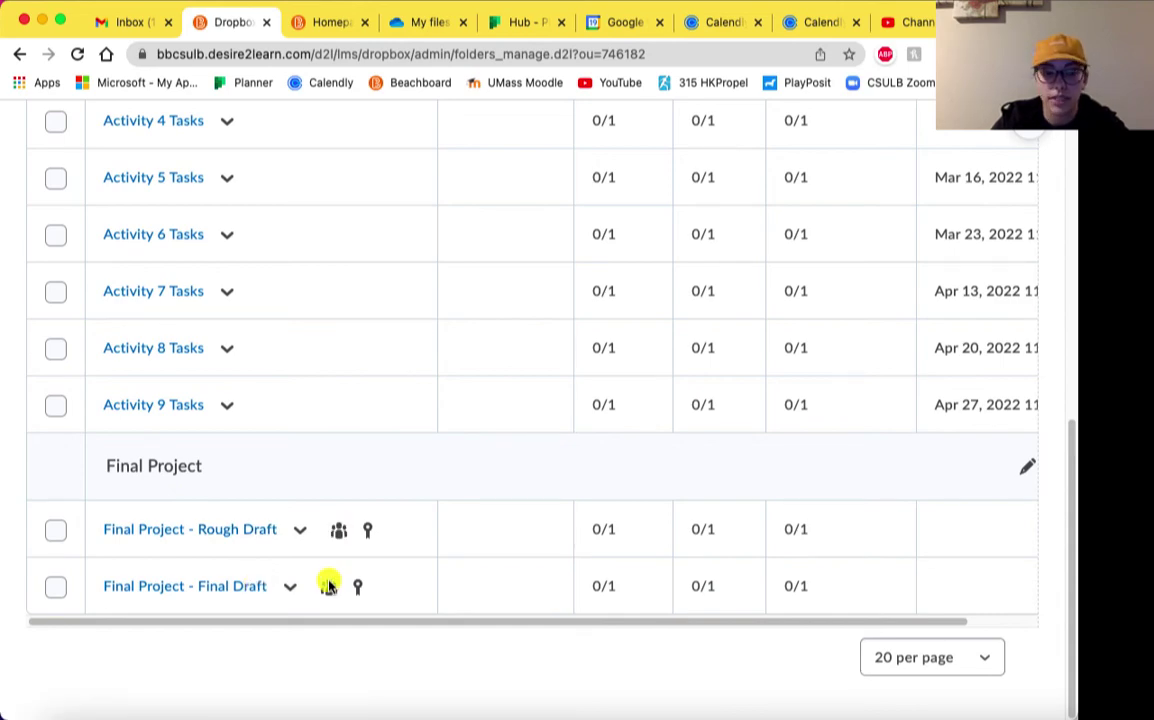
scroll(328, 586, "up", 10)
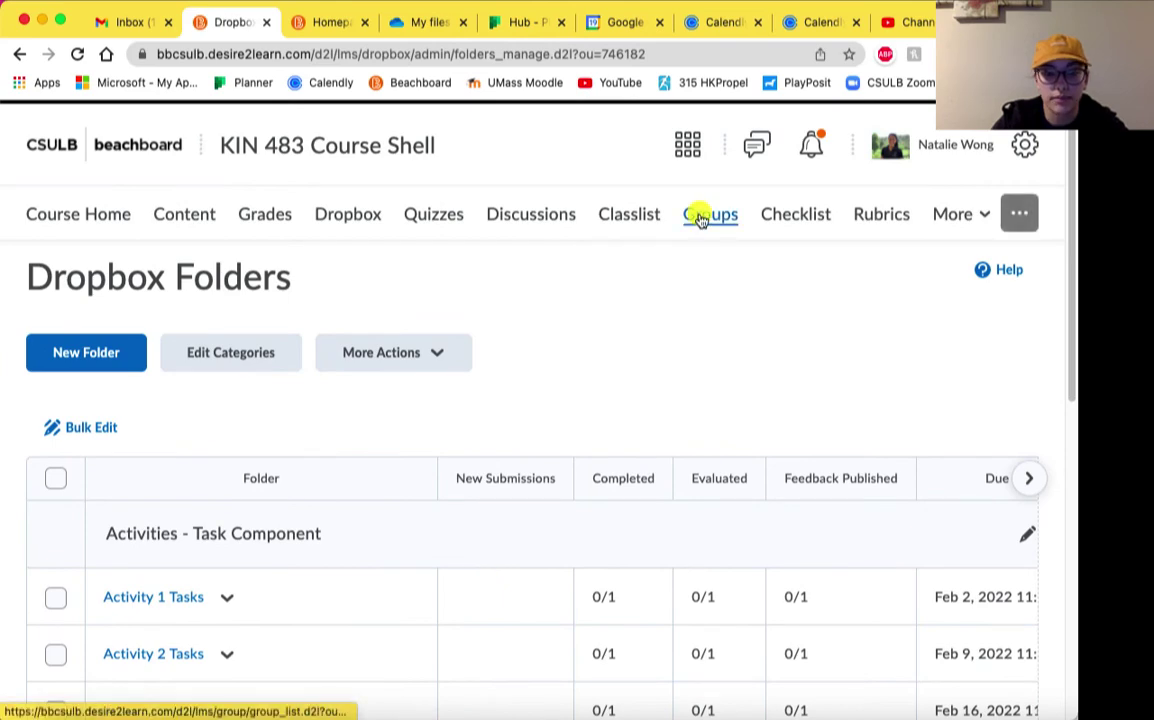
Open the course quizzes and review the Get Started, activity practice and Lockdown Browser test entries.
left_click(436, 220)
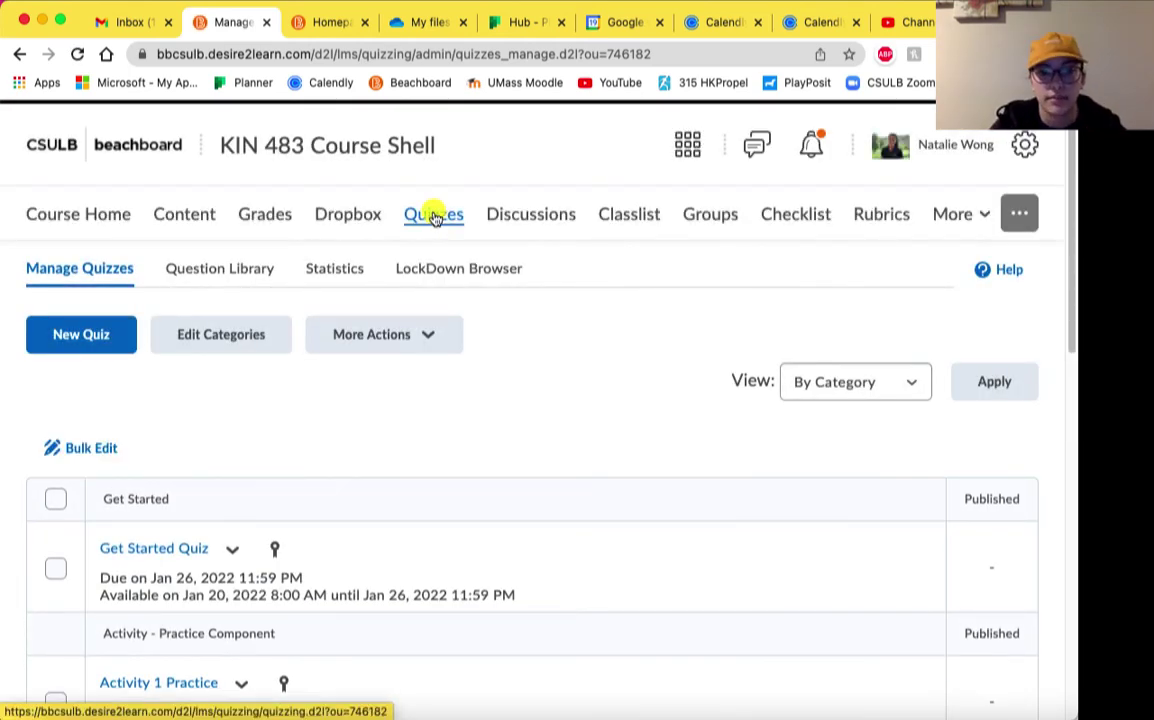
scroll(433, 214, "down", 4)
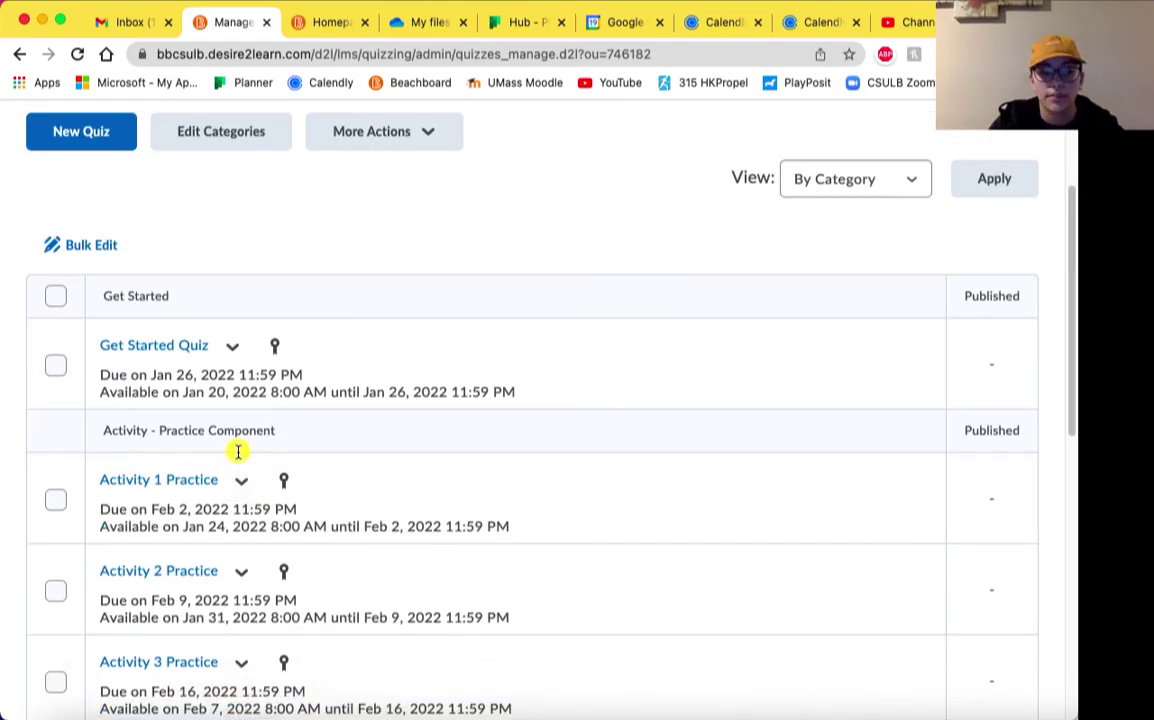
scroll(255, 487, "down", 10)
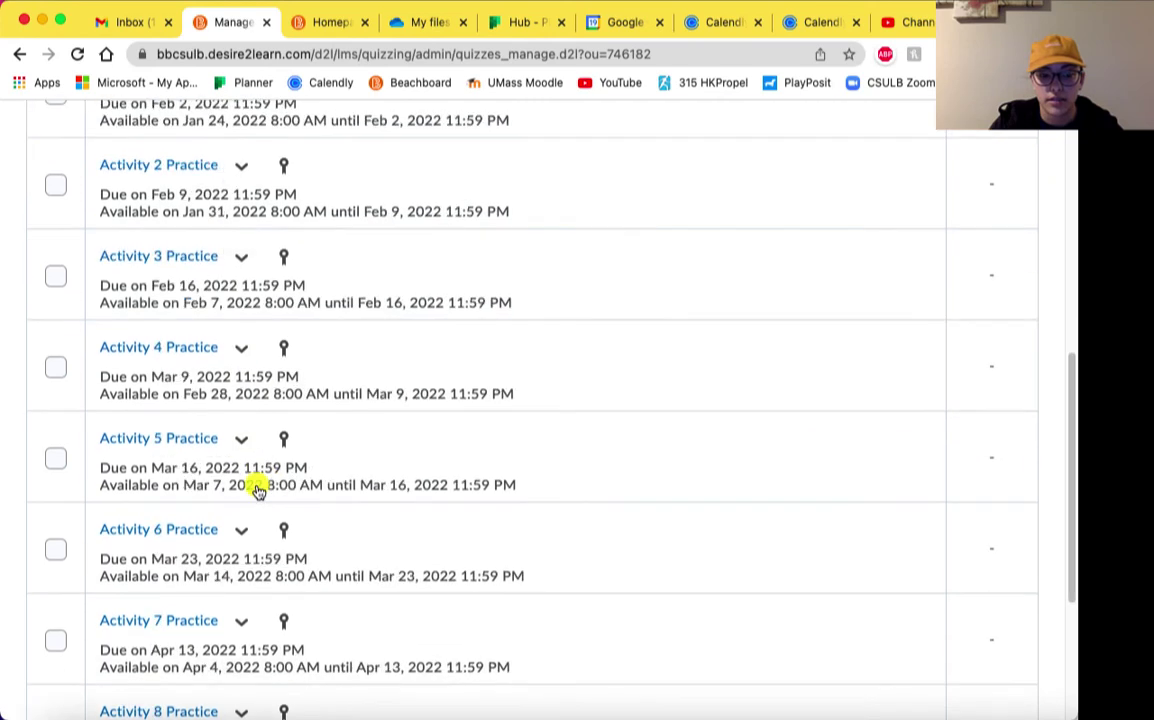
scroll(255, 487, "down", 2)
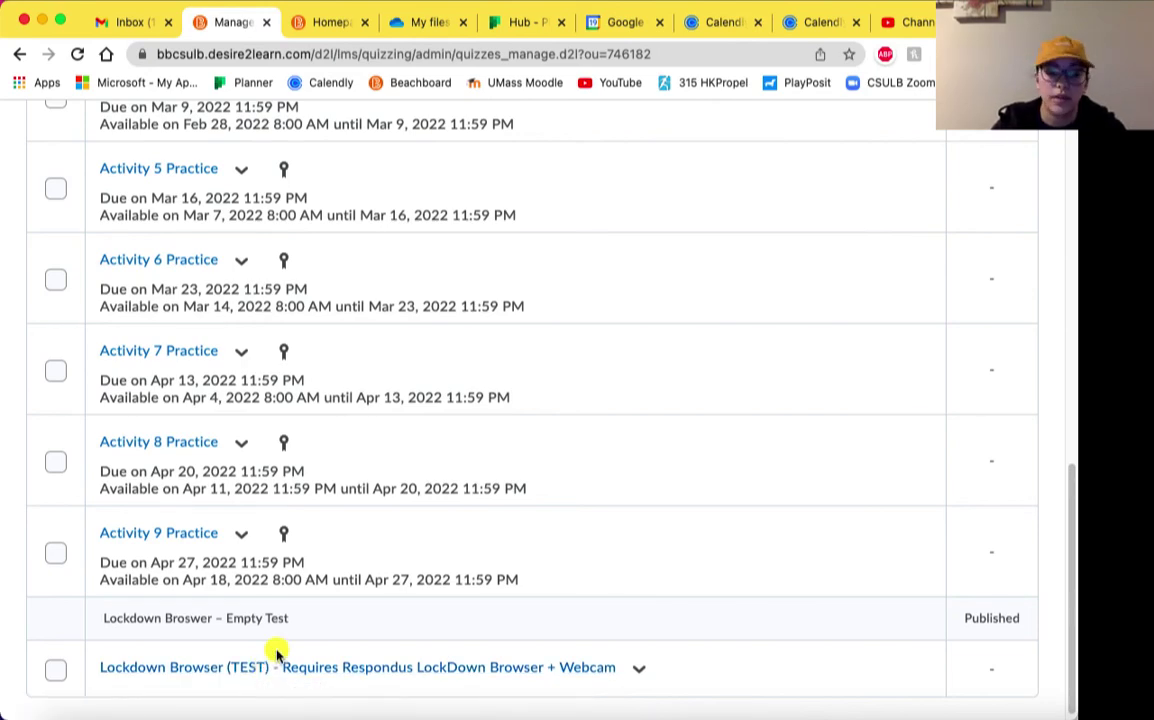
scroll(523, 618, "up", 7)
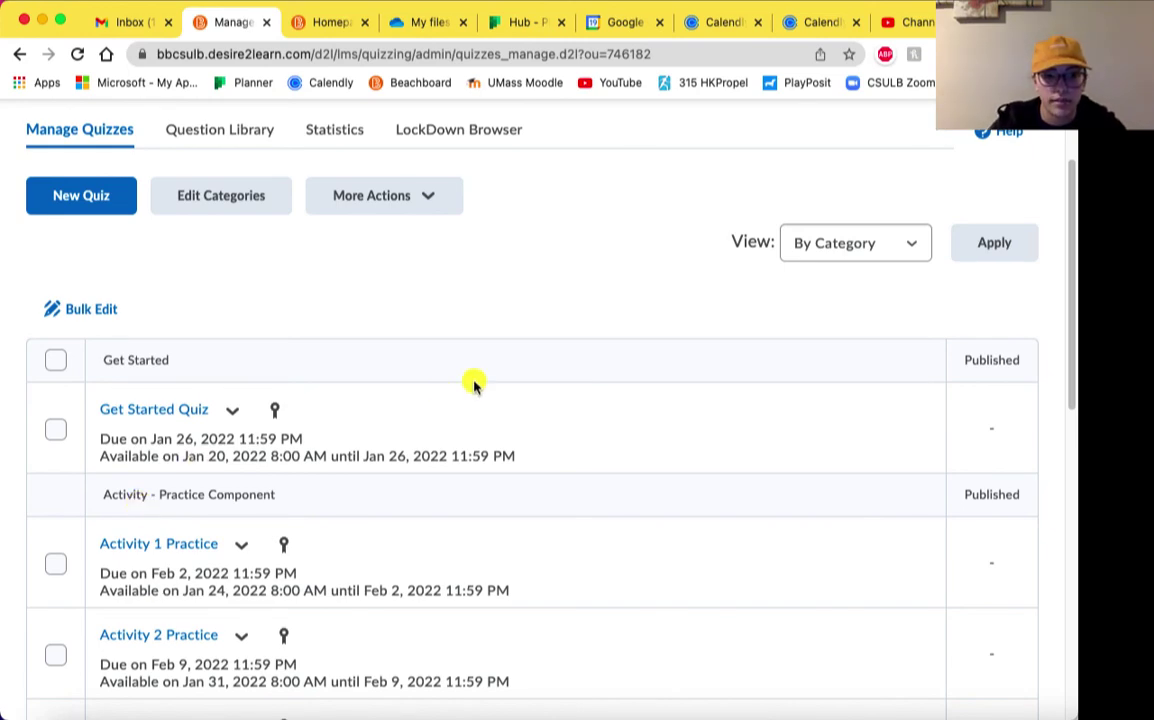
scroll(430, 410, "up", 3)
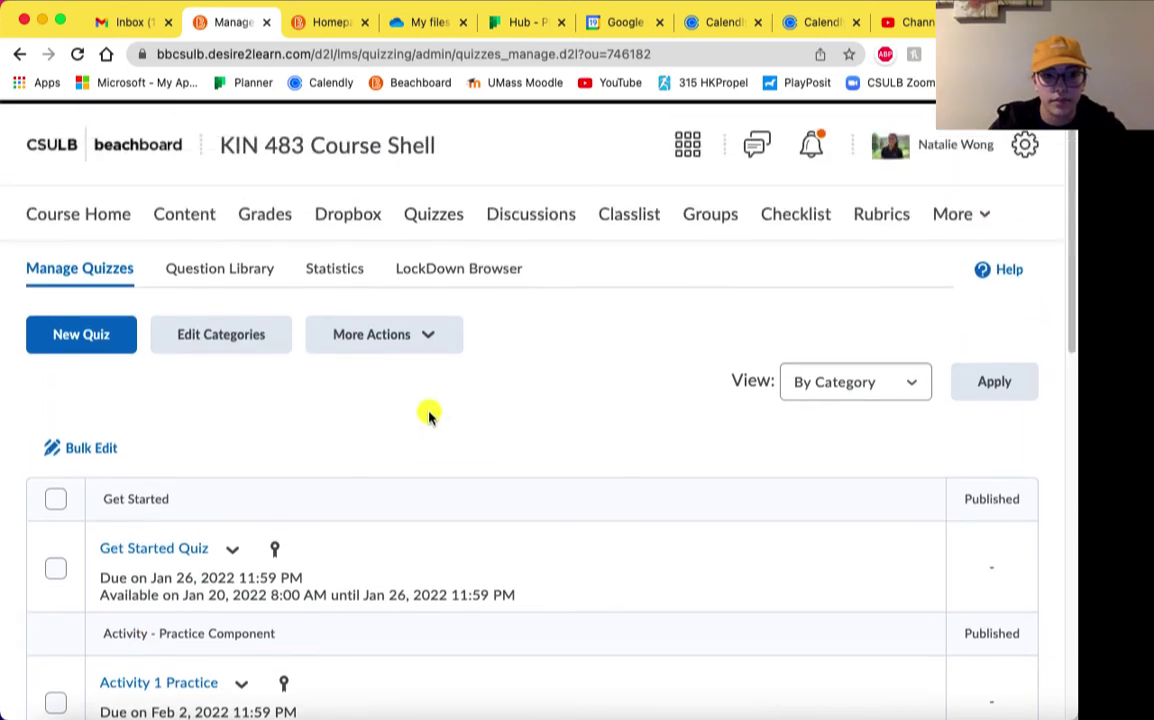
Open the course discussions and read the Introduce Yourself! topic's dates and prompt under Class Introductions.
left_click(549, 220)
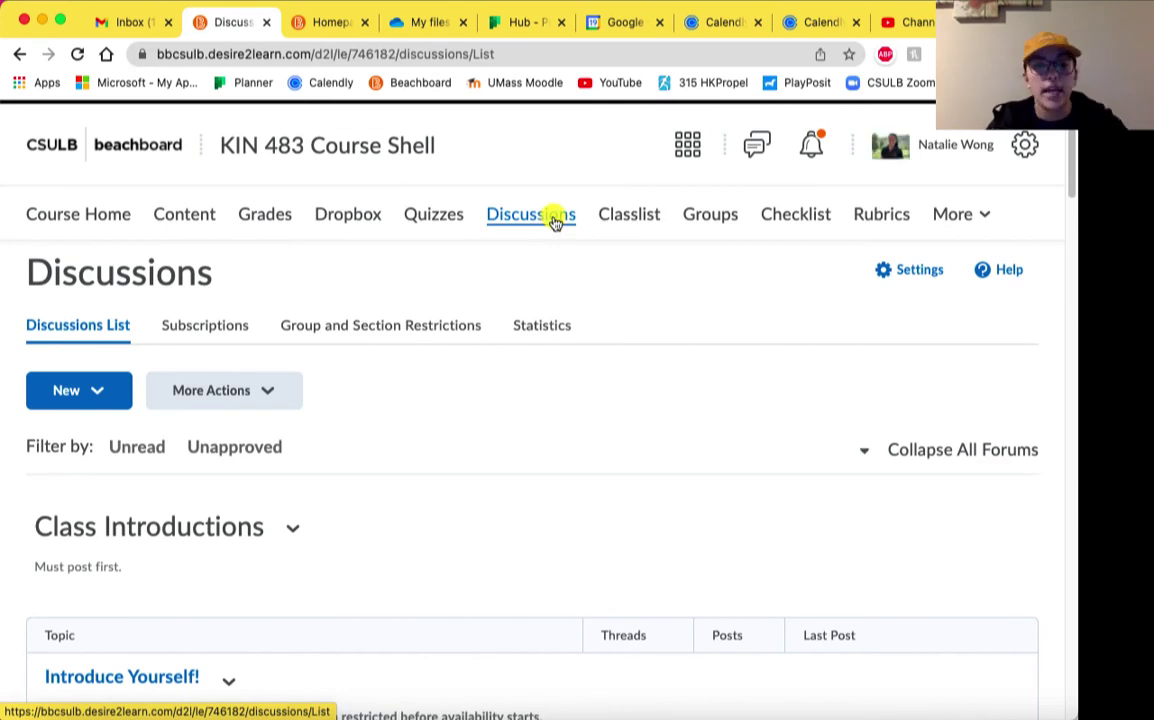
scroll(554, 216, "down", 3)
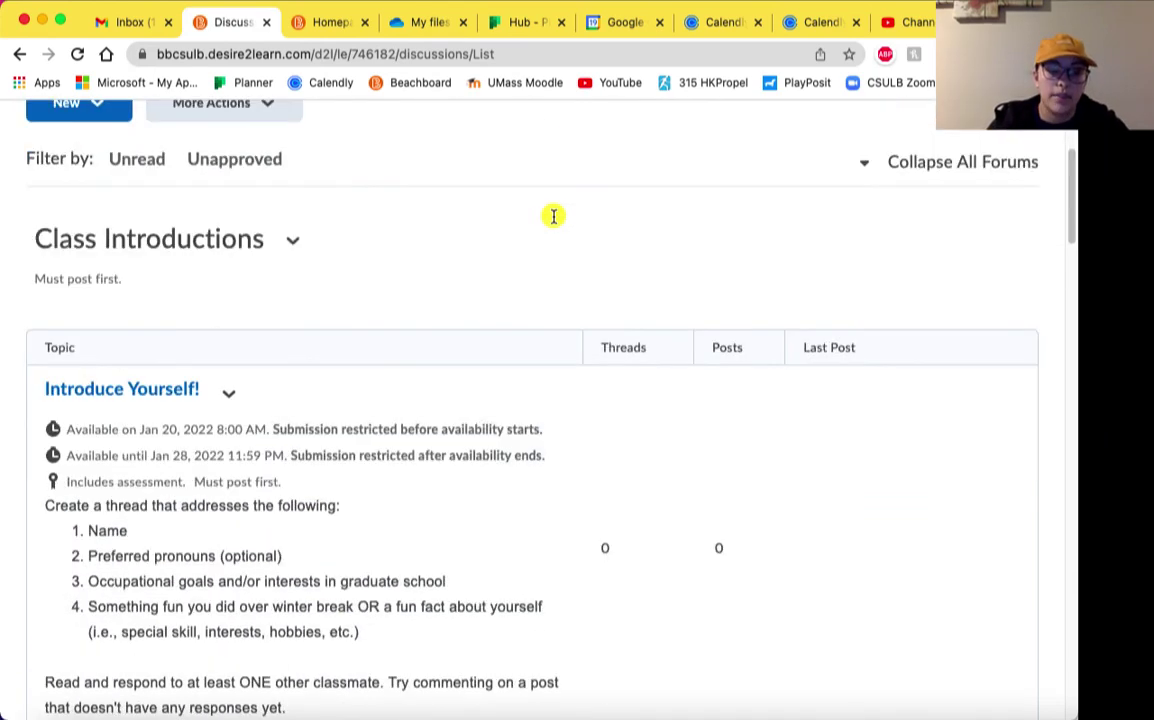
scroll(554, 216, "down", 2)
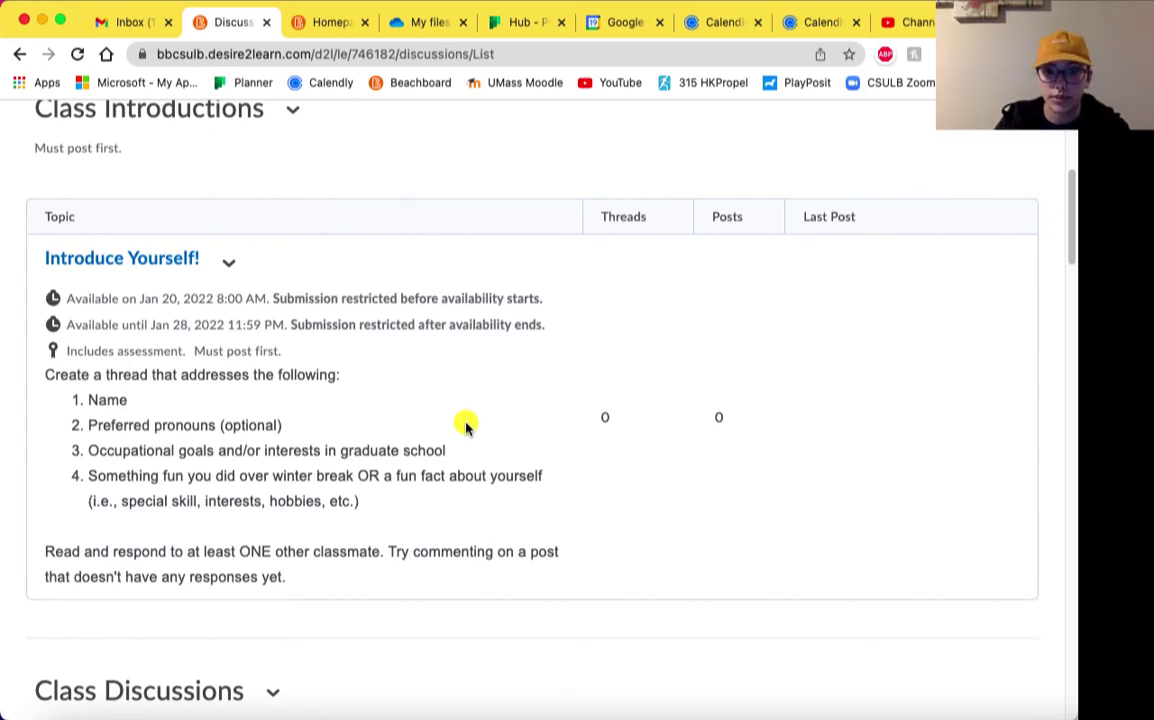
scroll(466, 426, "down", 1)
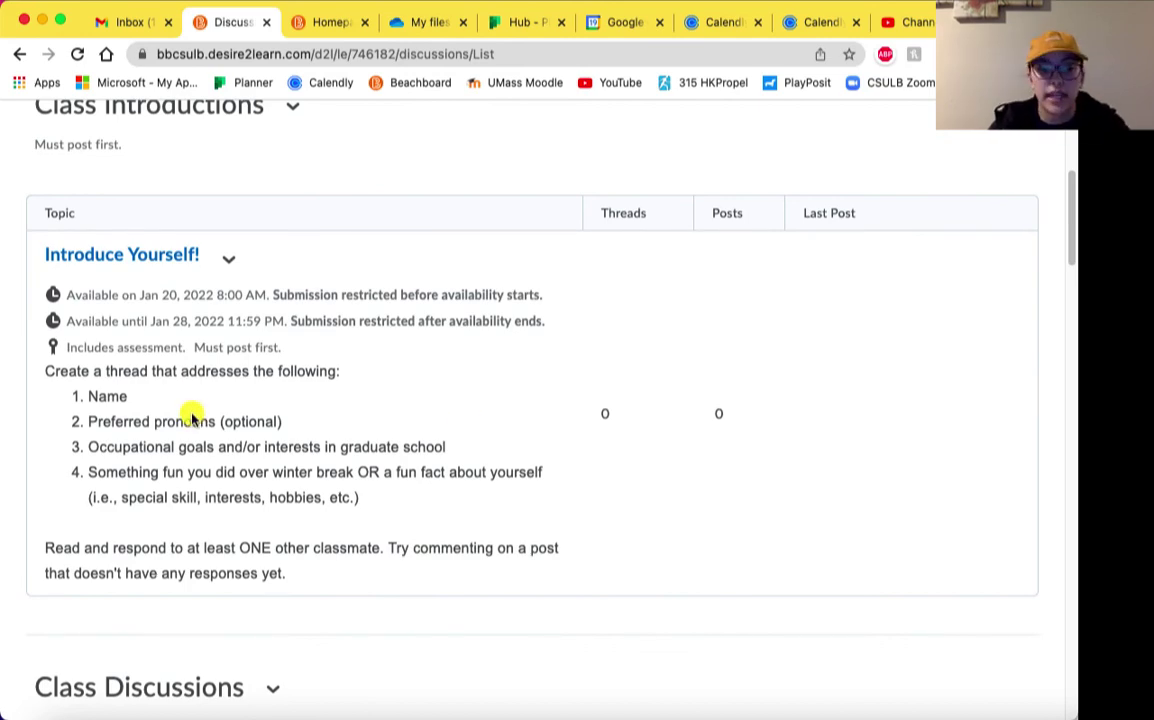
Read the Class Discussions forum's role rules and its module discussion topics, and return to the page's heading.
scroll(190, 415, "down", 5)
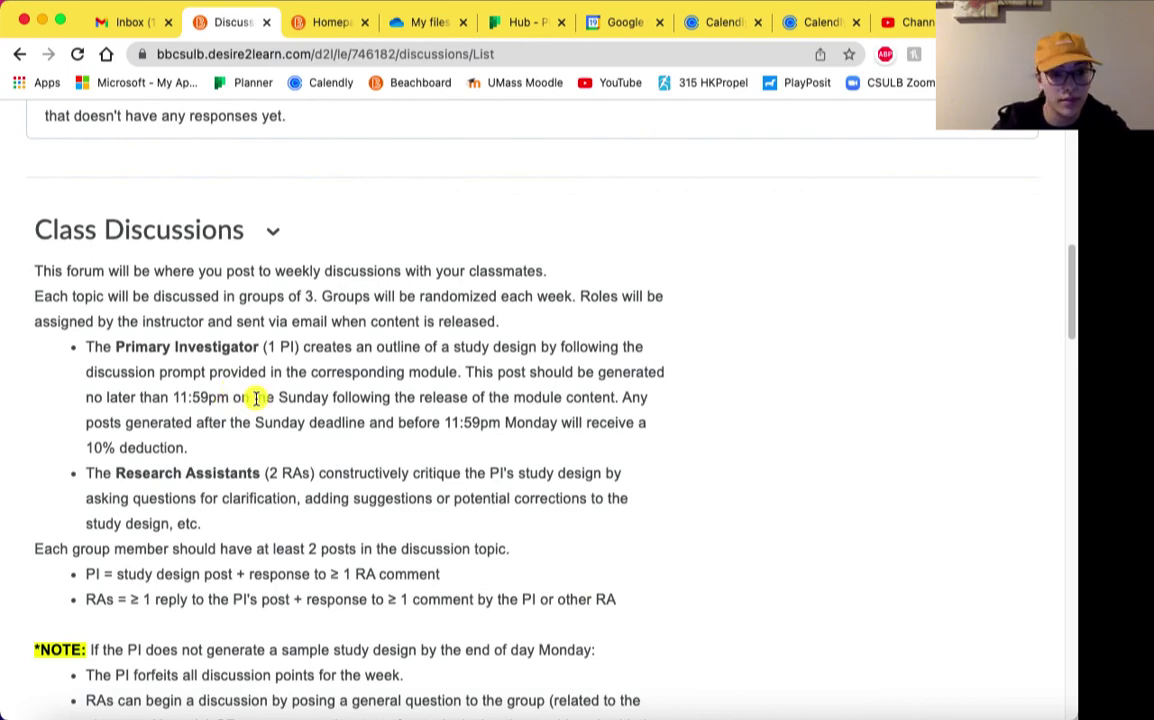
scroll(199, 313, "down", 2)
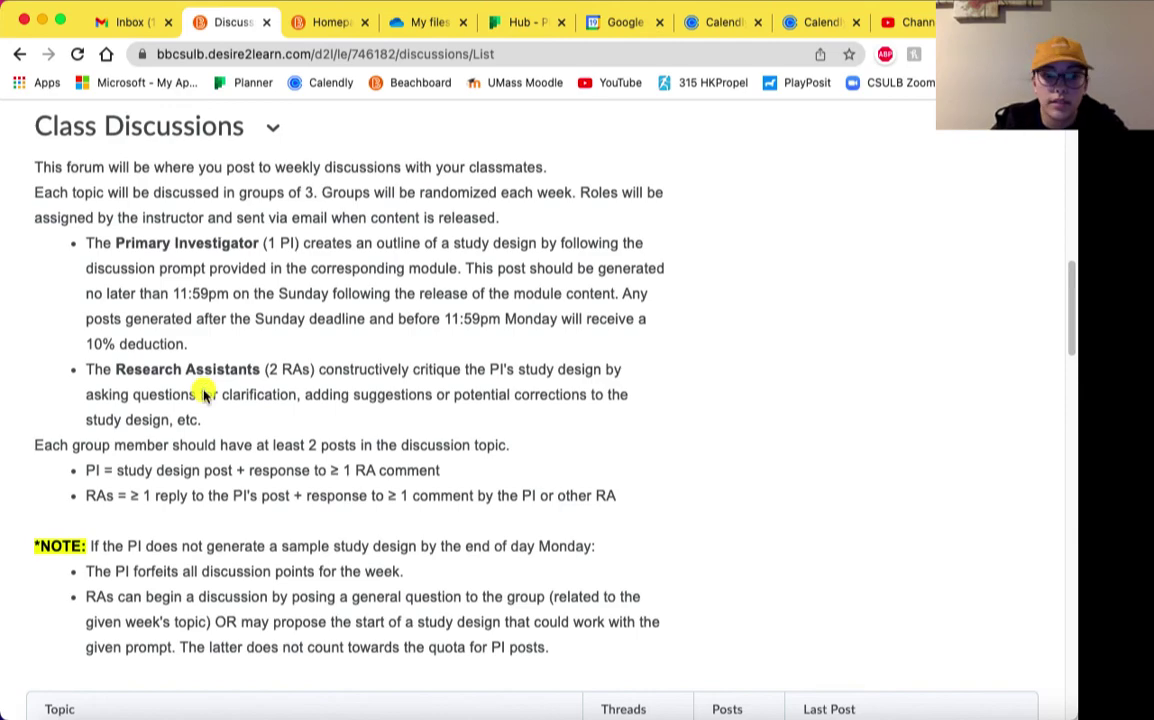
scroll(229, 368, "down", 1)
scroll(229, 368, "down", 2)
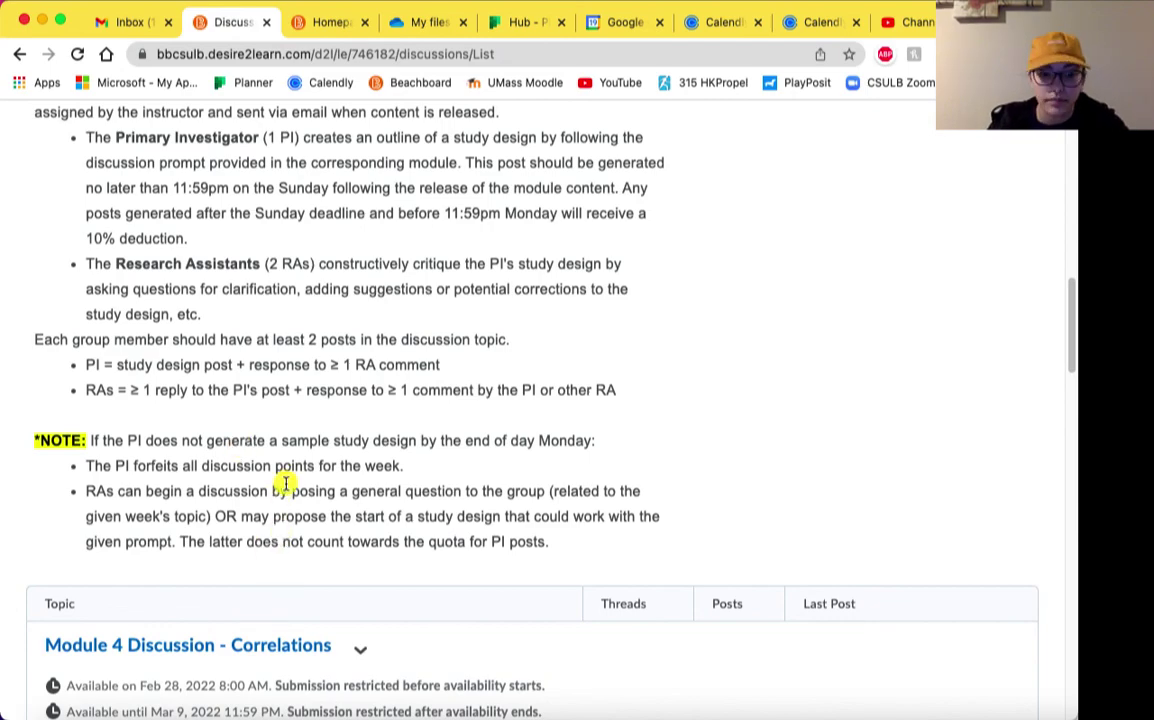
scroll(295, 480, "down", 5)
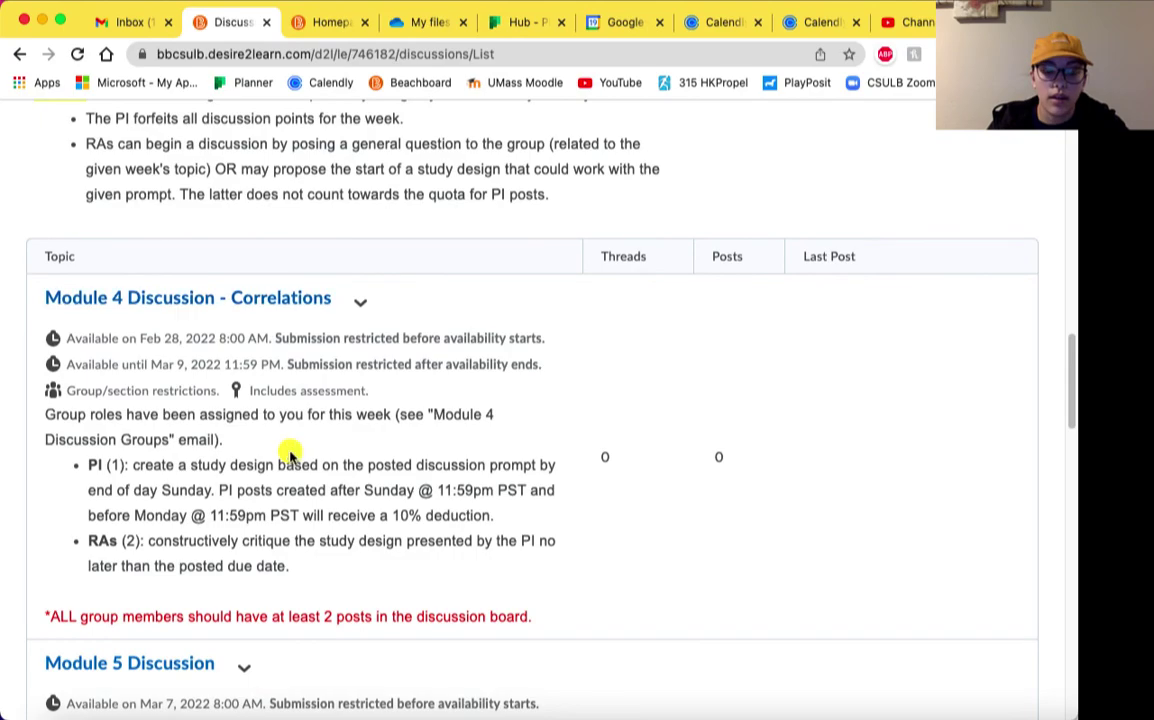
scroll(290, 455, "down", 1)
scroll(170, 438, "down", 12)
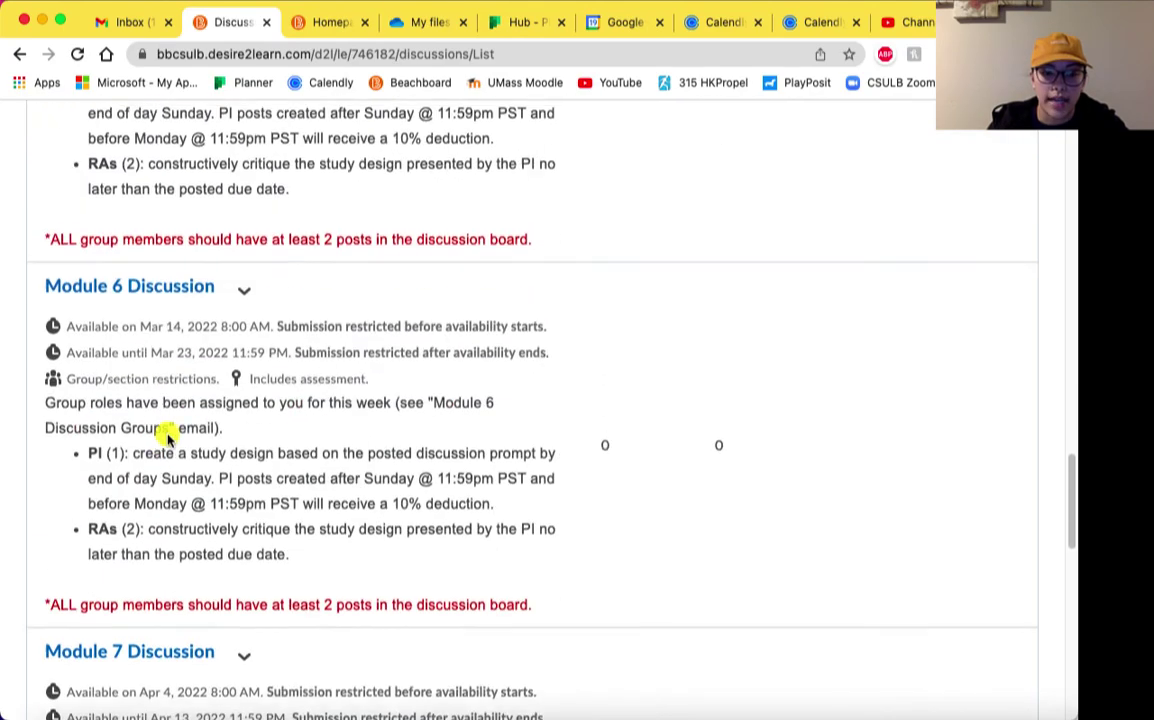
scroll(157, 430, "up", 20)
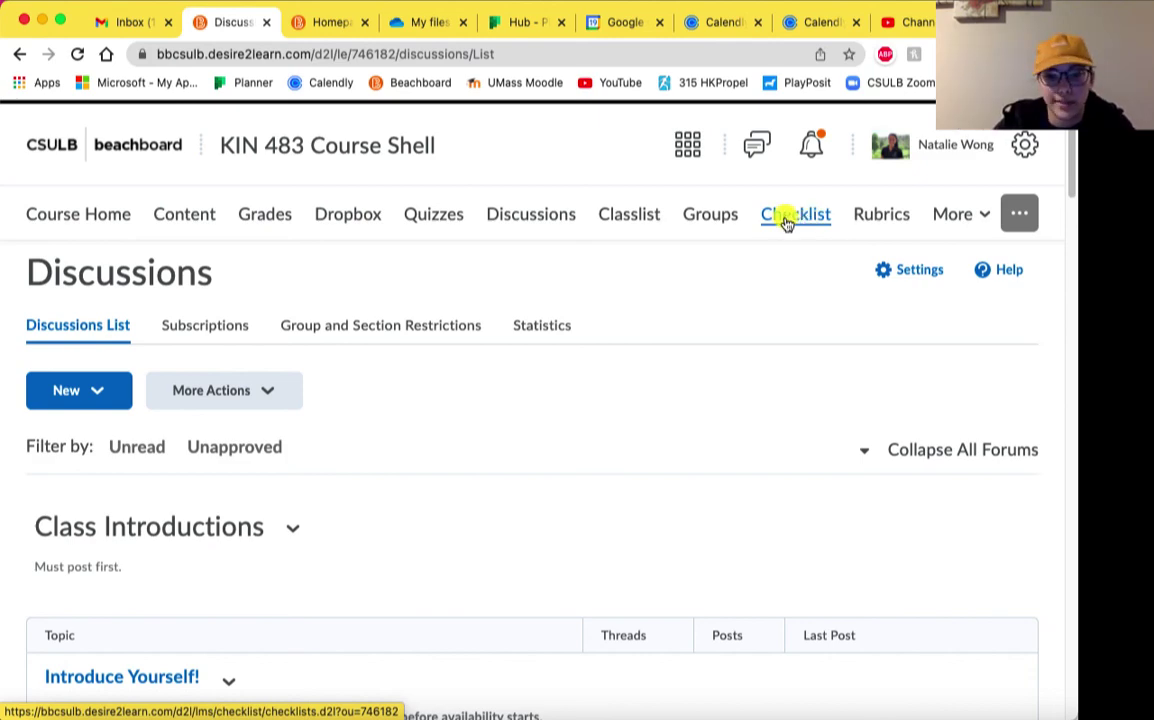
Revisit the Surveys and Support entries among the additional course navigation options.
key("Tab")
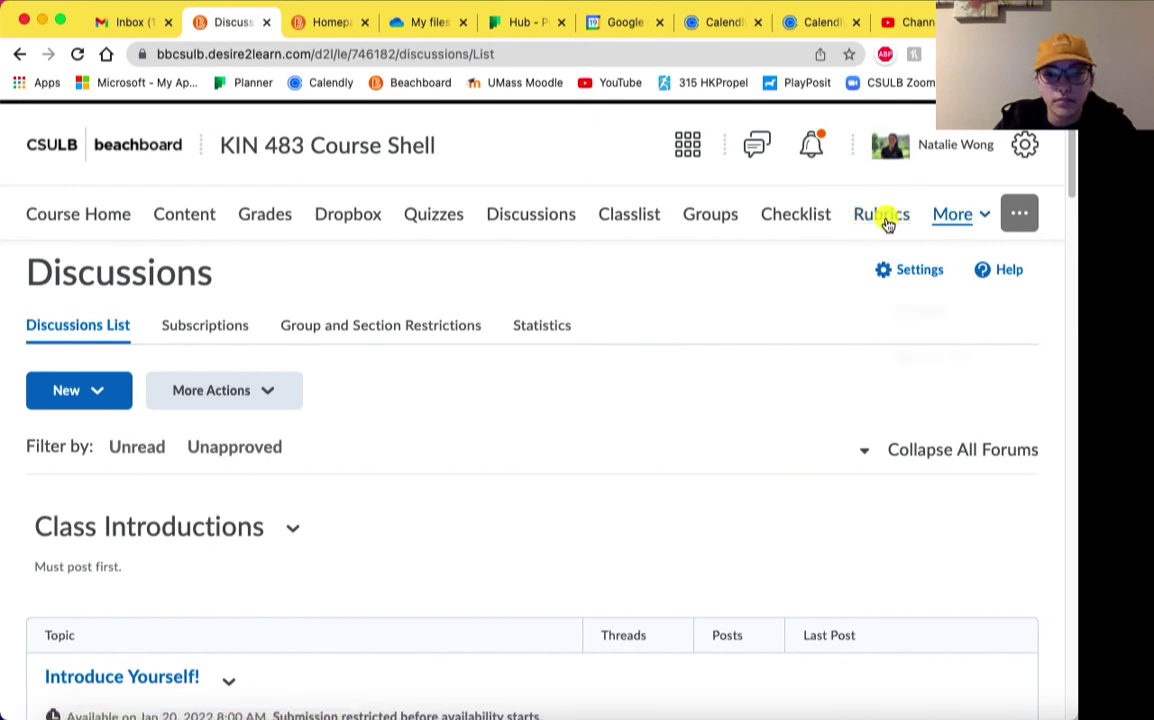
left_click(958, 215)
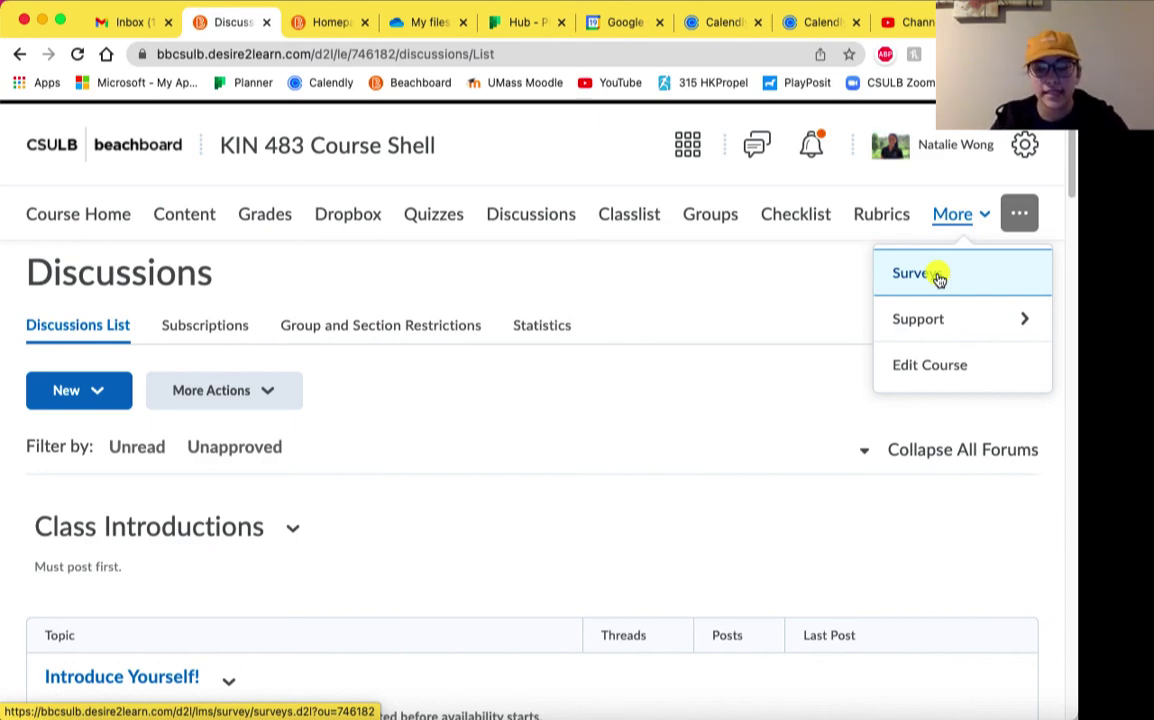
key("Down")
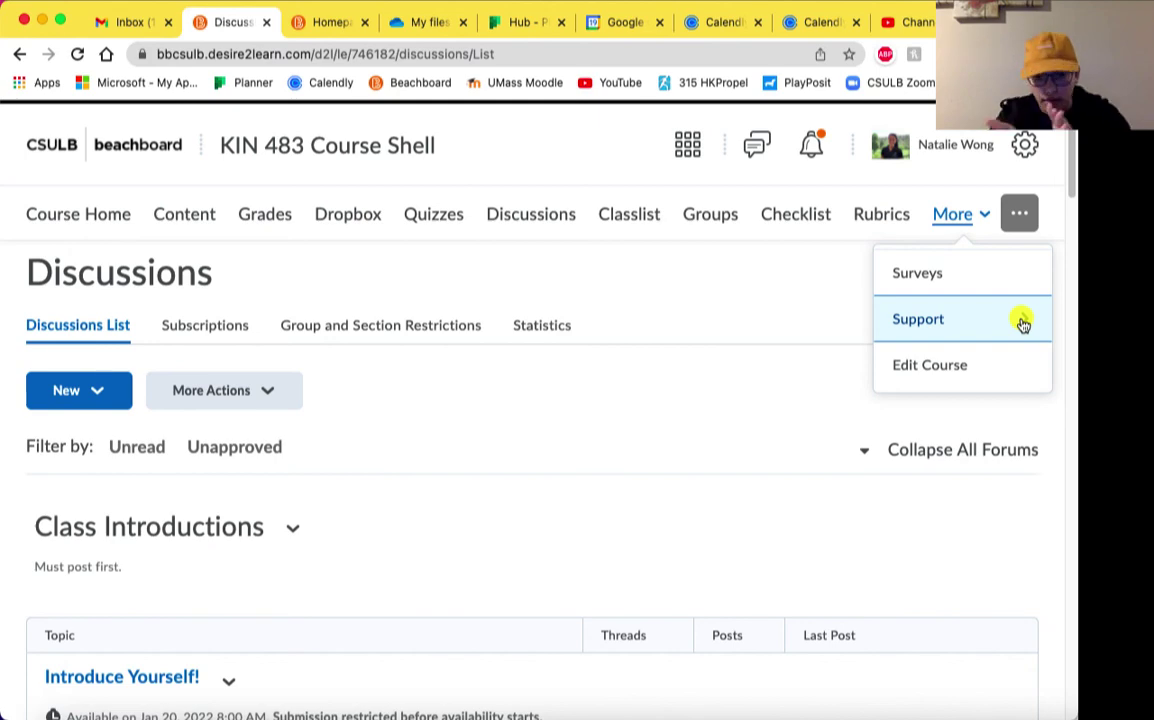
key("Up")
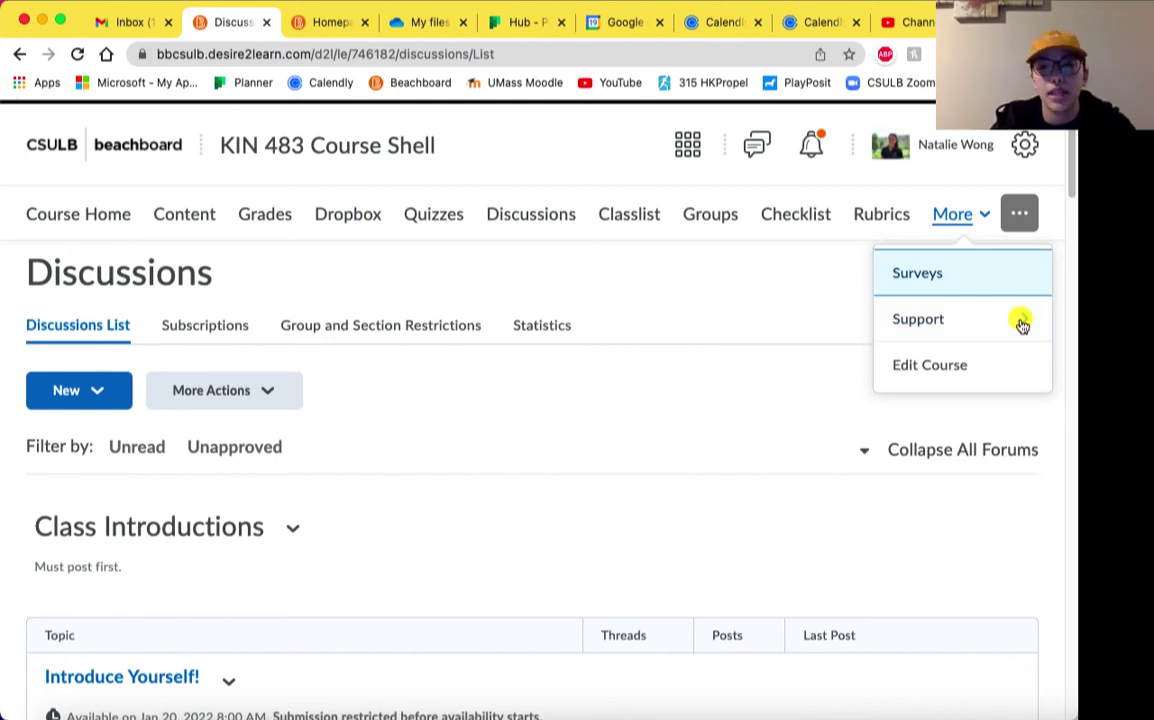
View the account options for student view, profile, notifications and account settings, and close them.
left_click(936, 149)
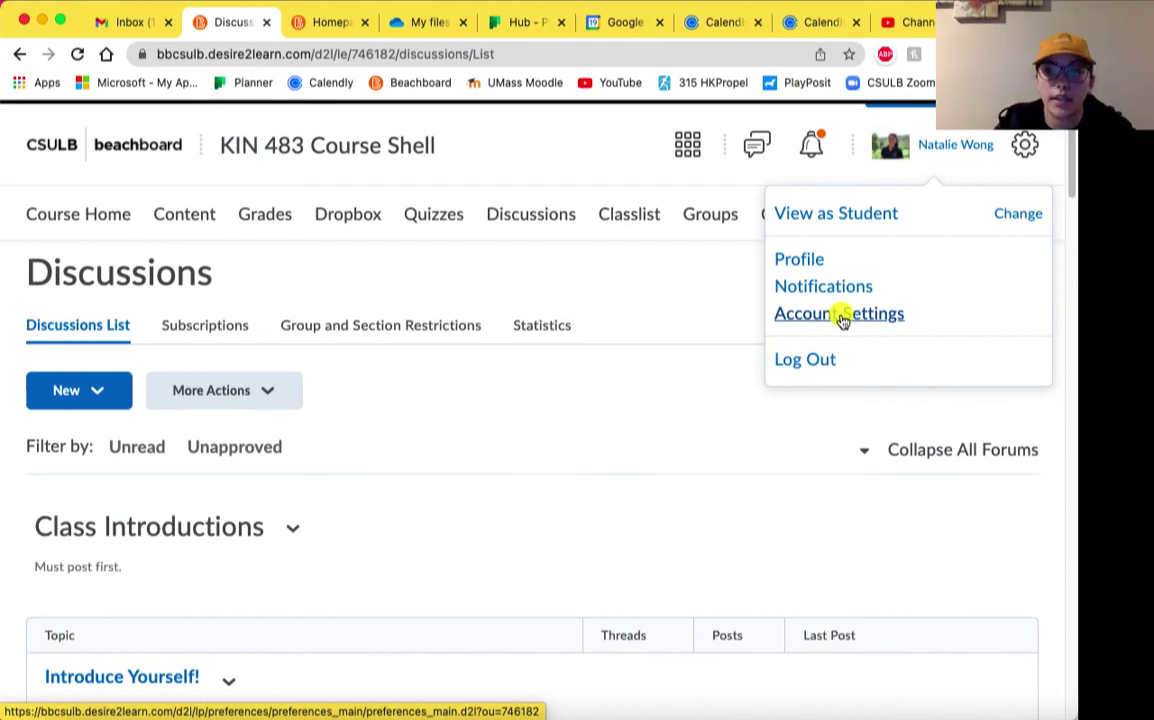
left_click(657, 281)
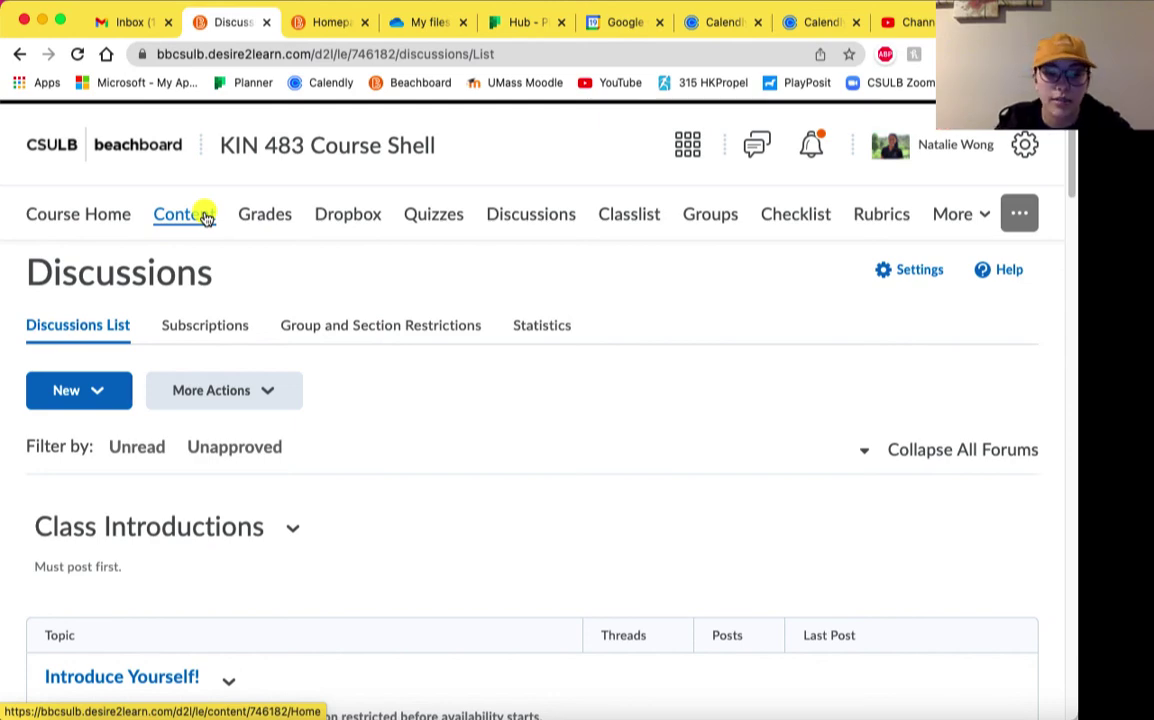
left_click(205, 217)
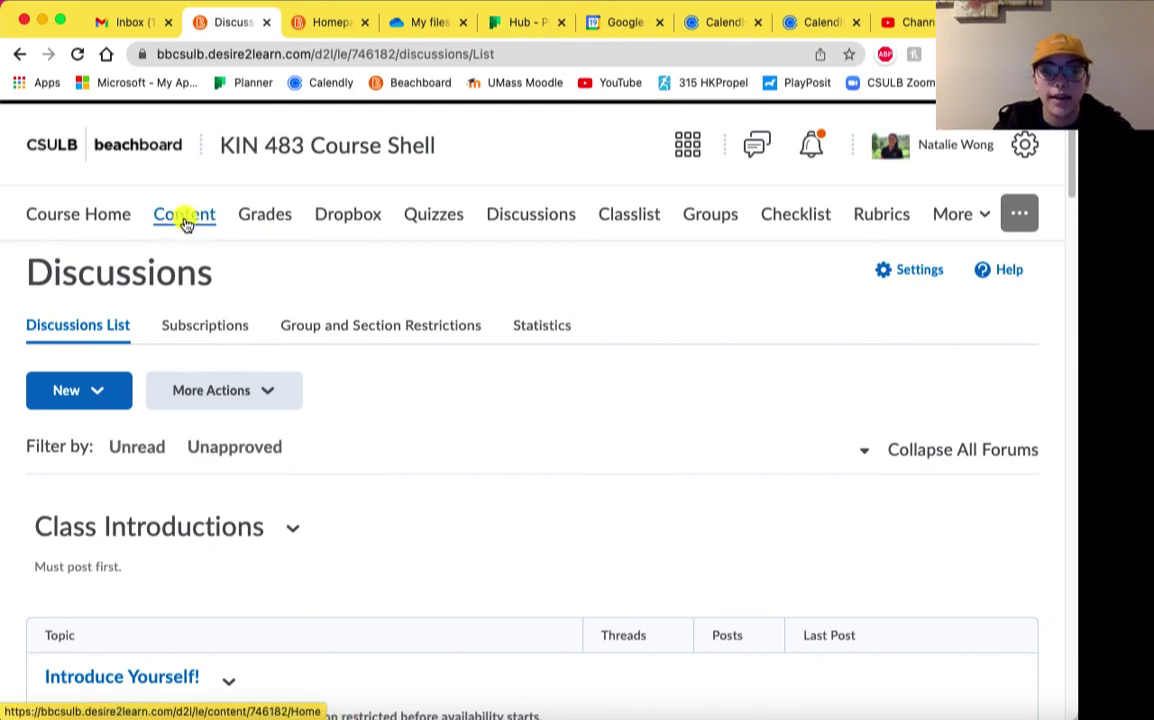